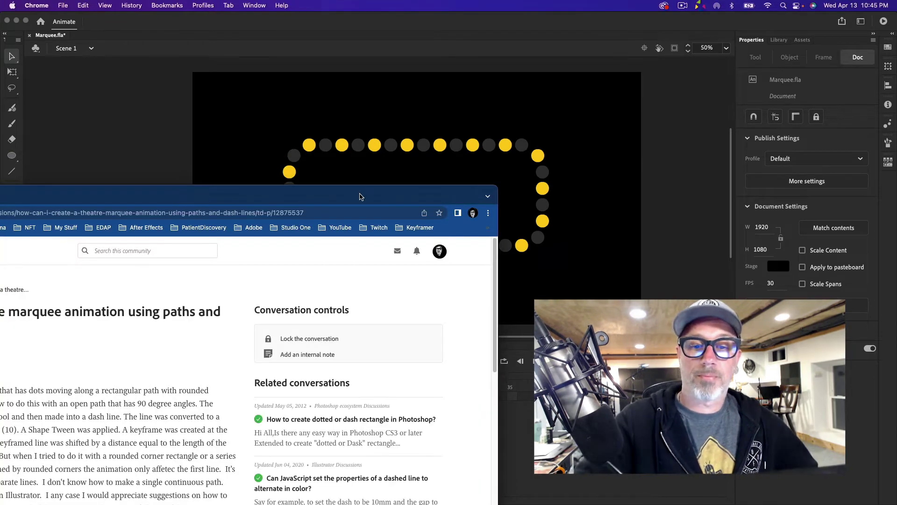
Bring the Chrome window with the marquee forum thread forward and position it over the workspace
drag(360, 200, 661, 66)
drag(516, 59, 497, 37)
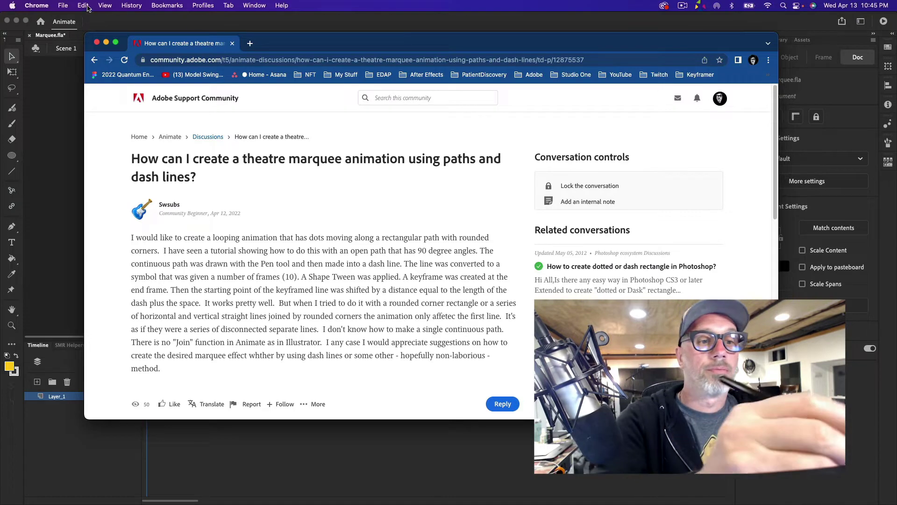
click(105, 7)
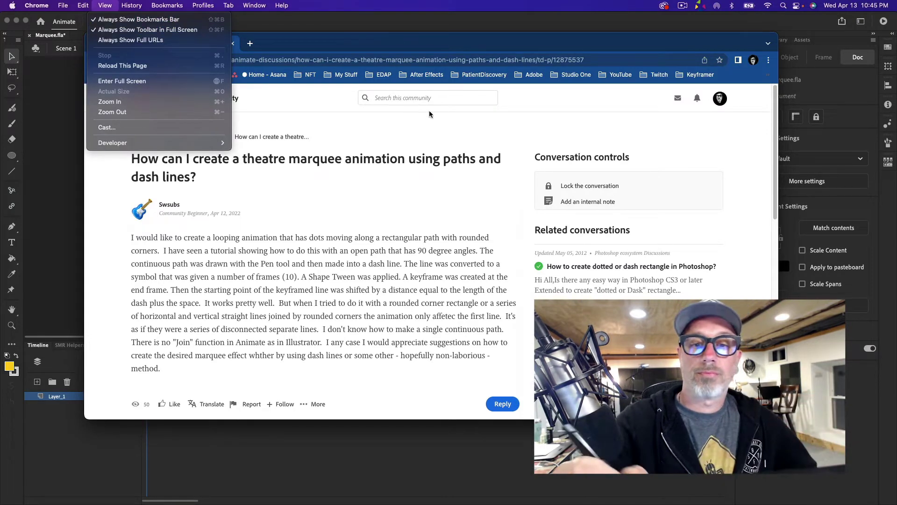
click(727, 149)
Scroll through the Adobe Community question about a looping theatre marquee with paths and dash lines
scroll(727, 148, down, 5)
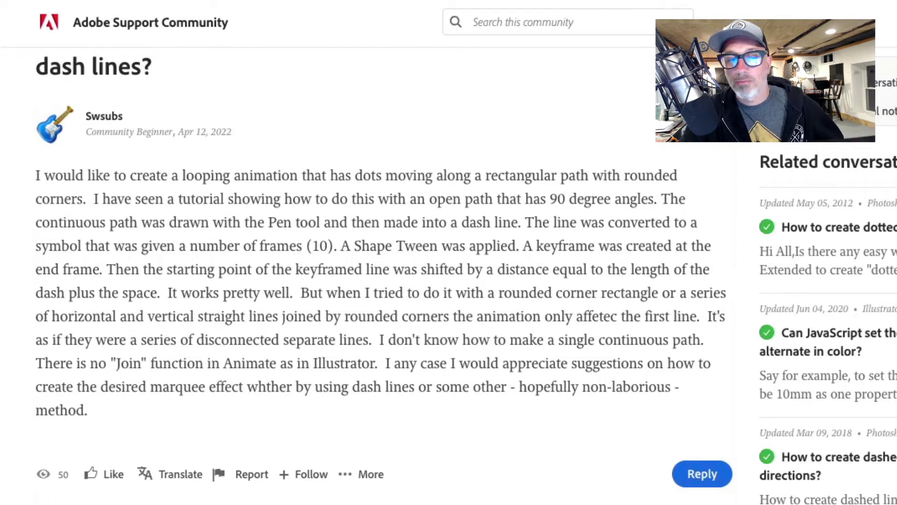
scroll(373, 280, down, 1)
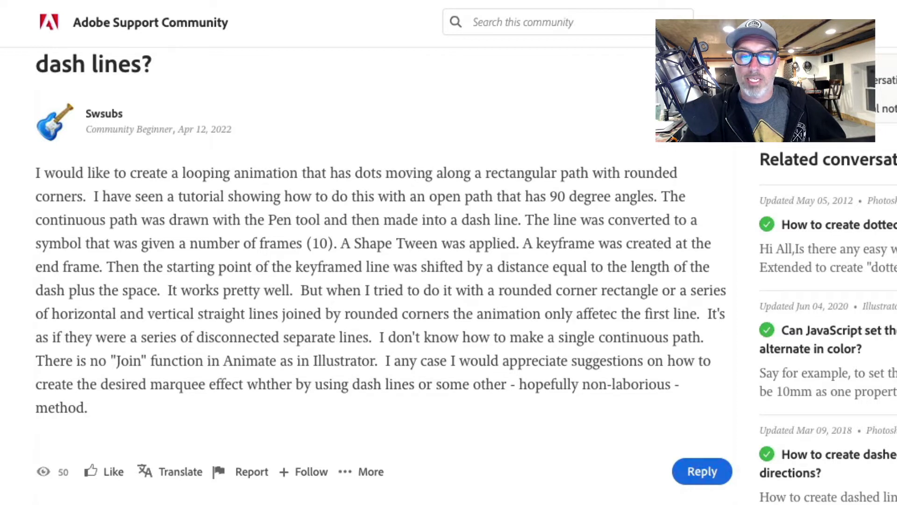
scroll(374, 280, down, 1)
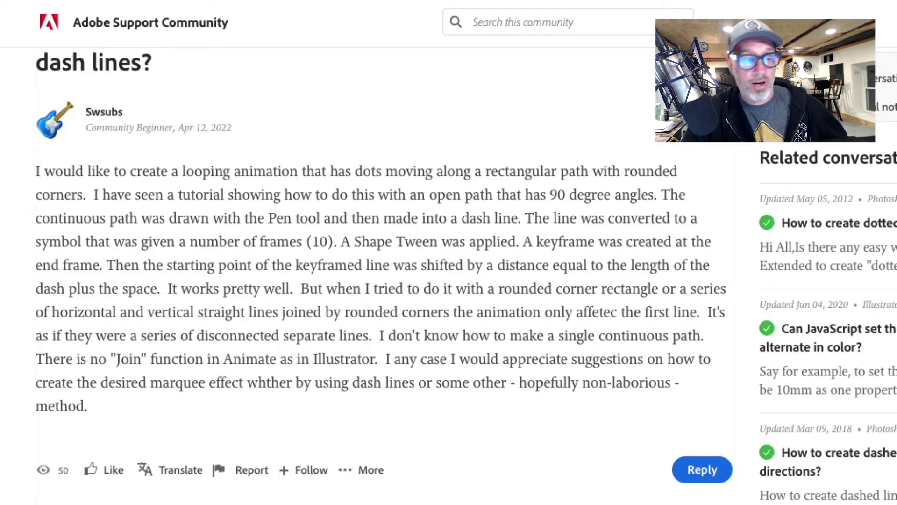
scroll(374, 280, down, 1)
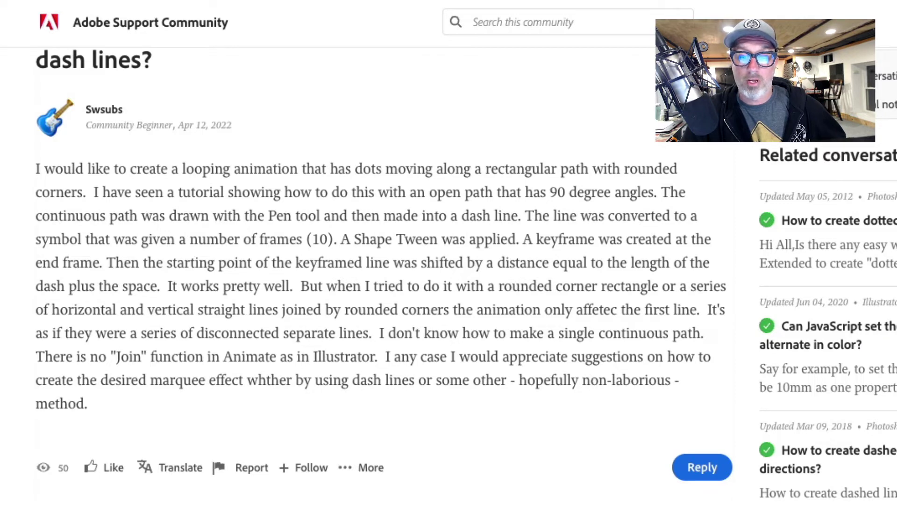
scroll(374, 281, down, 3)
scroll(374, 280, up, 5)
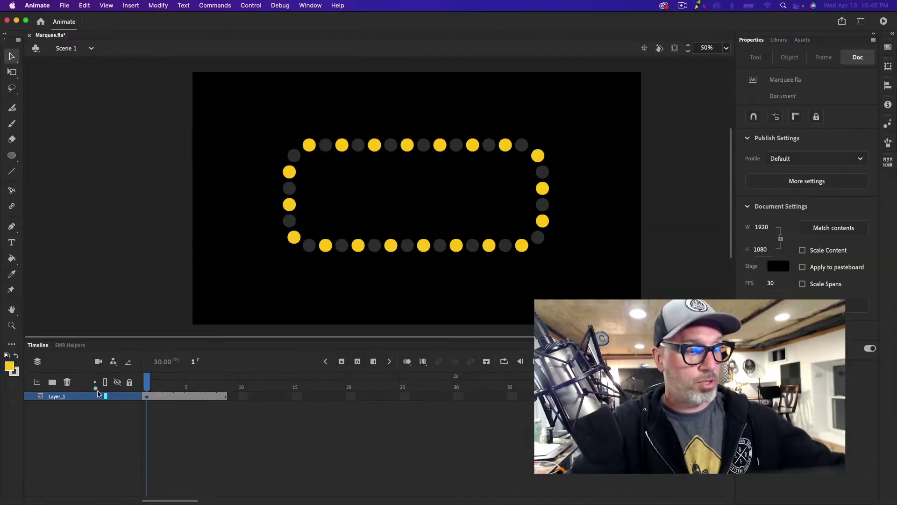
Step Marquee.fla between frames 1 and 8 to compare the alternating lights, then start a new document
key(comma)
key(comma)
key(comma)
key(comma)
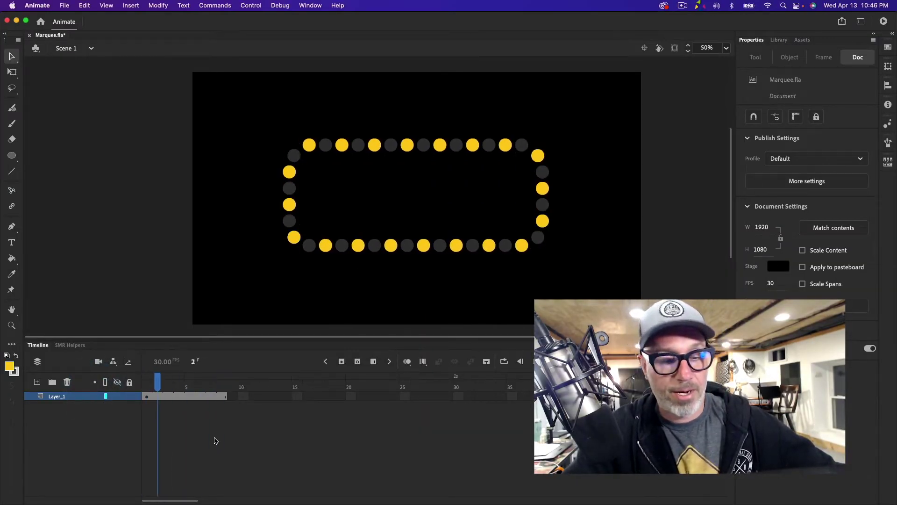
key(period)
key(period)
key(period)
key(period)
key(period)
key(period)
key(period)
key(comma)
key(comma)
key(comma)
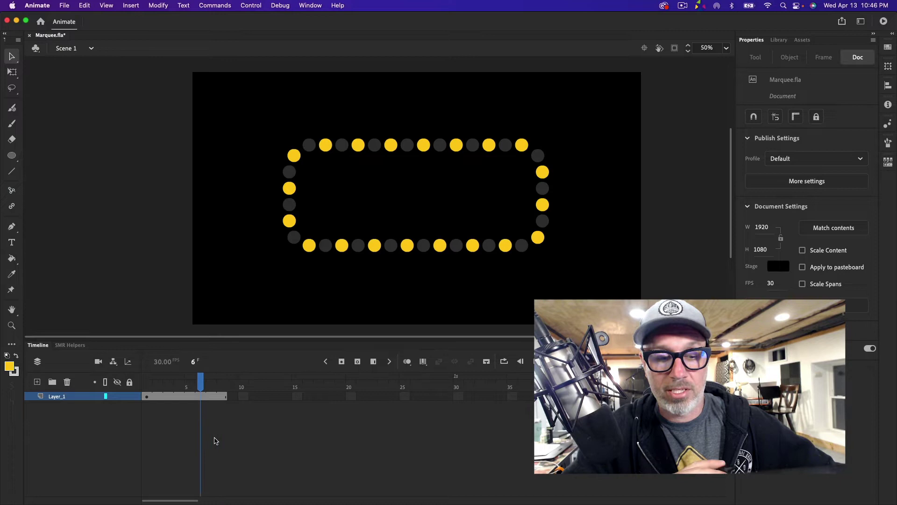
key(comma)
key(comma)
key(comma)
key(comma)
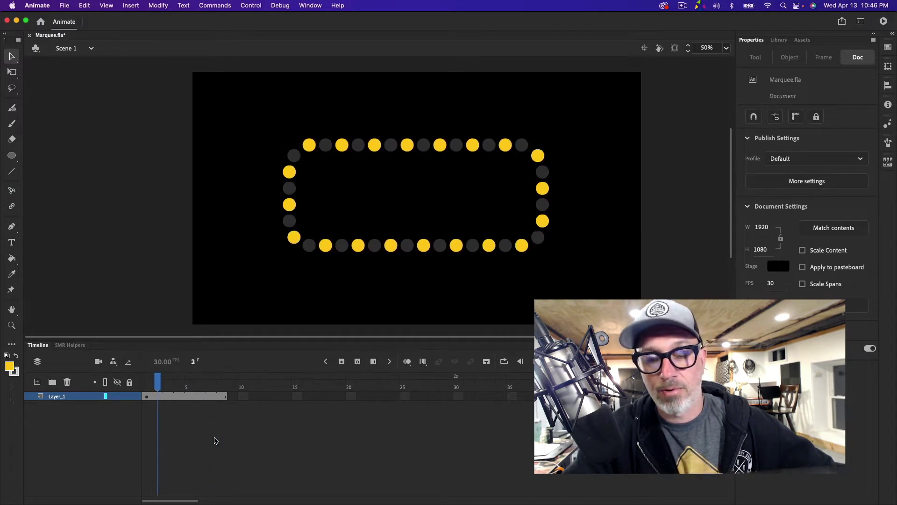
key(period)
key(period)
key(period)
key(period)
key(period)
key(period)
key(period)
key(comma)
key(comma)
key(comma)
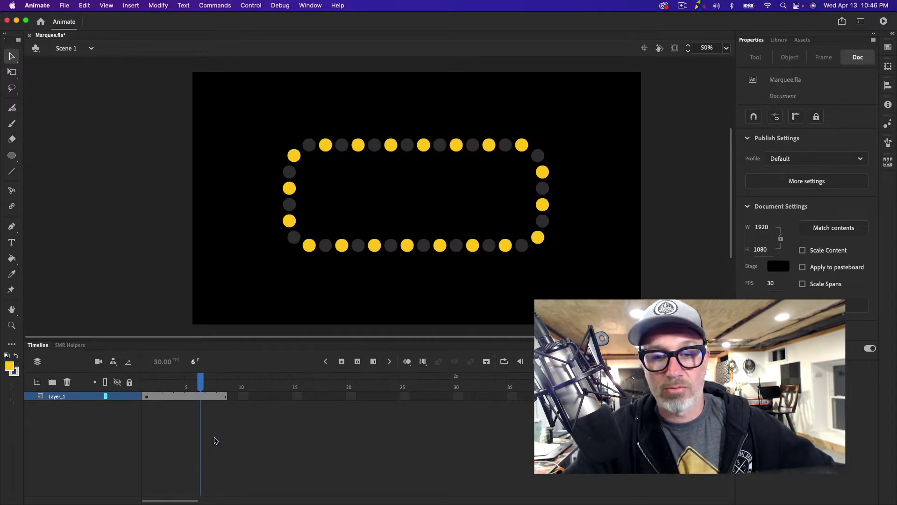
key(comma)
key(comma)
key(comma)
key(comma)
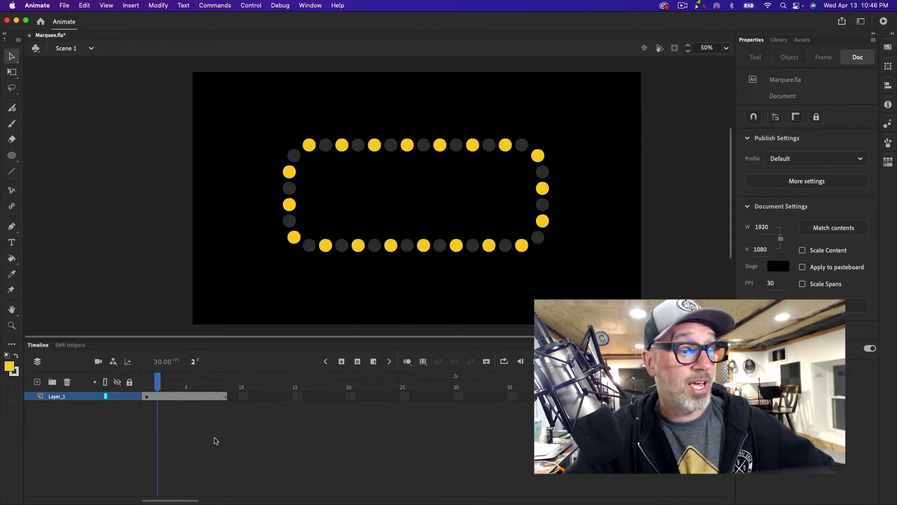
key(period)
key(period)
key(period)
key(period)
key(period)
key(period)
key(period)
key(comma)
key(comma)
key(comma)
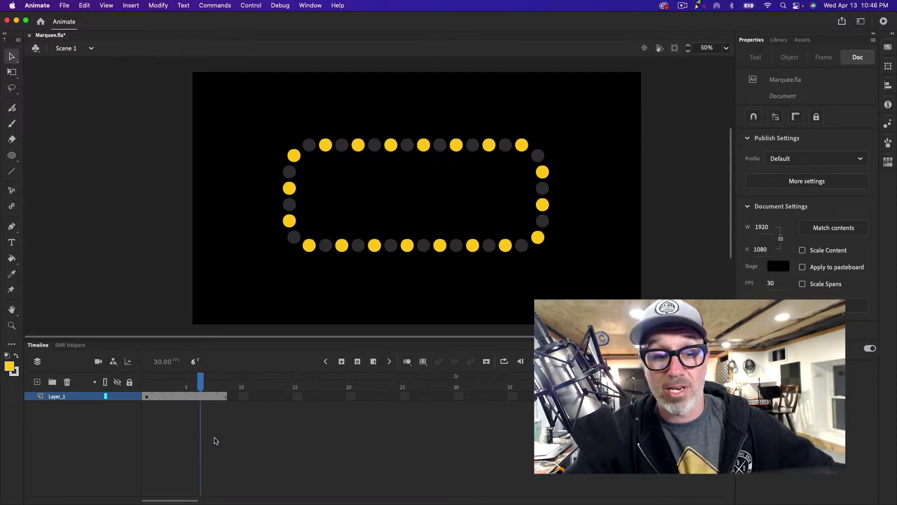
key(comma)
key(comma)
key(comma)
key(comma)
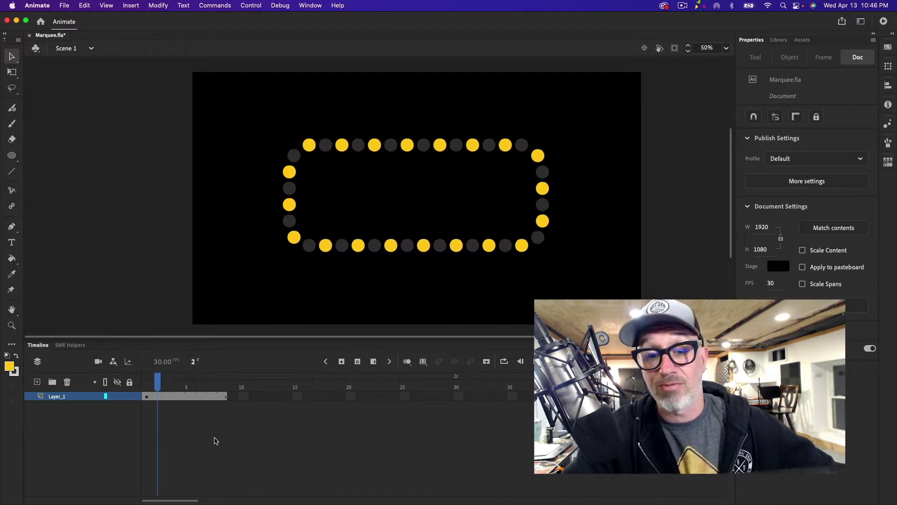
key(period)
key(period)
key(period)
key(period)
key(period)
key(period)
key(period)
key(comma)
key(comma)
key(comma)
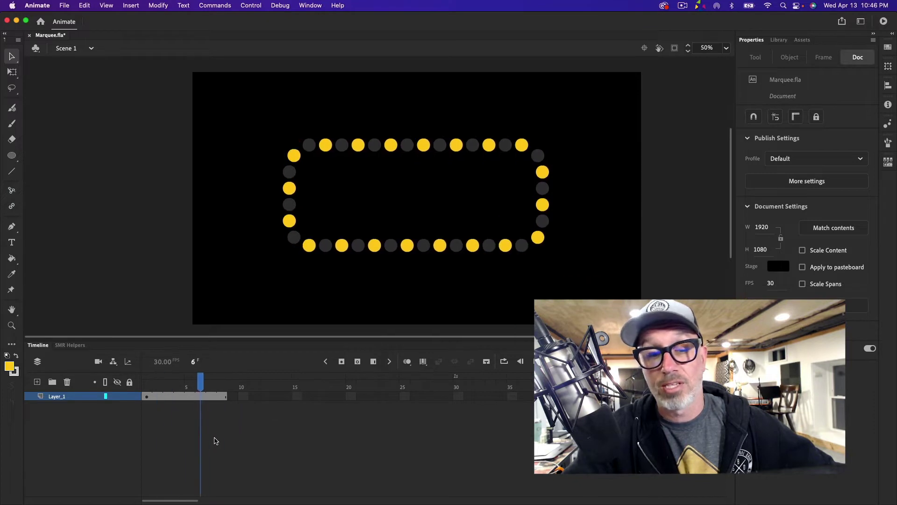
key(comma)
key(comma)
key(comma)
key(comma)
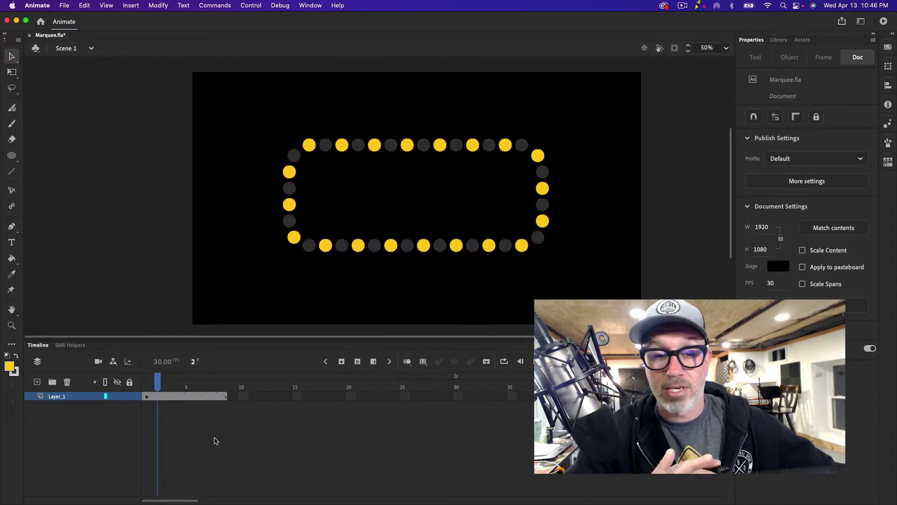
key(period)
key(period)
key(period)
key(period)
key(period)
key(period)
key(period)
key(comma)
key(comma)
key(comma)
key(comma)
key(comma)
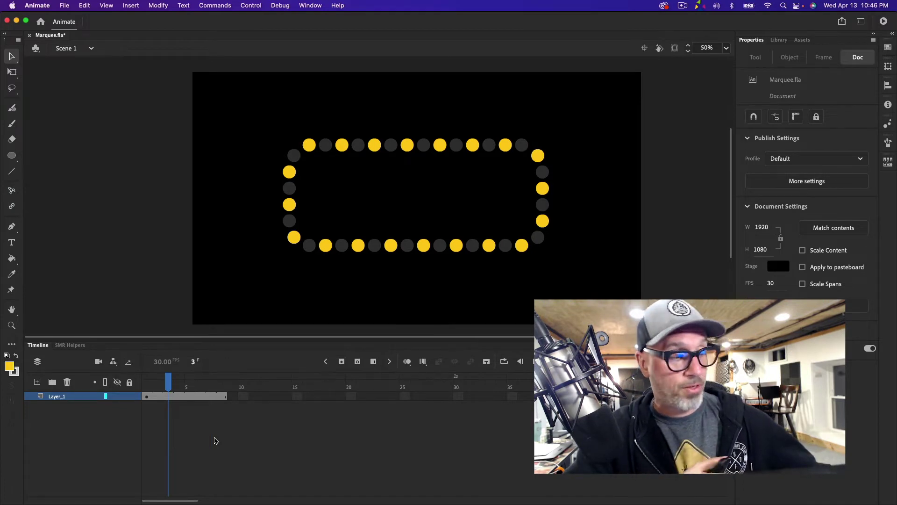
key(super+n)
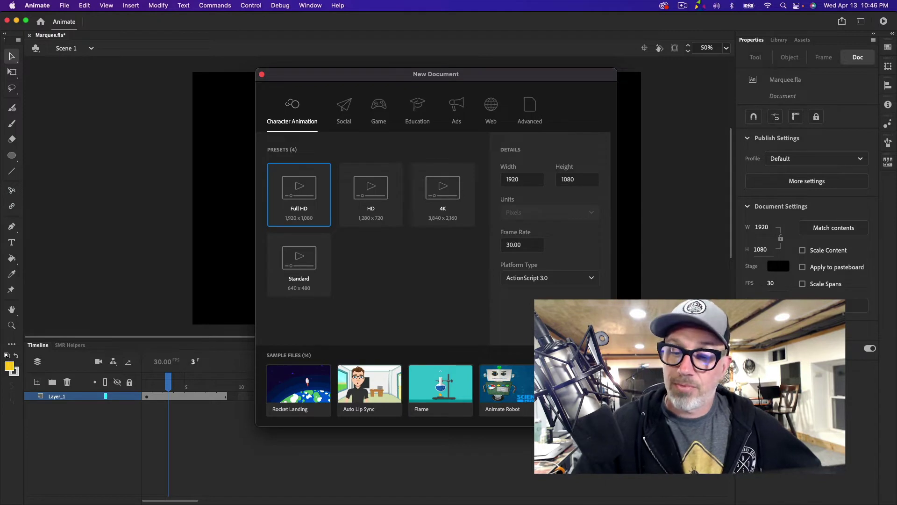
Create a Full HD 1920 x 1080, 30 fps document, set its stage colour to black, and fit the stage
key(Return)
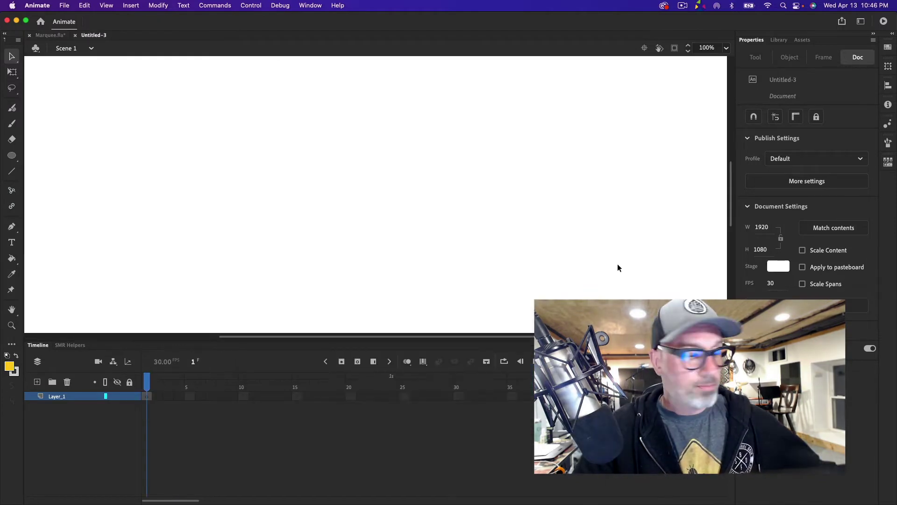
key(super+j)
click(358, 265)
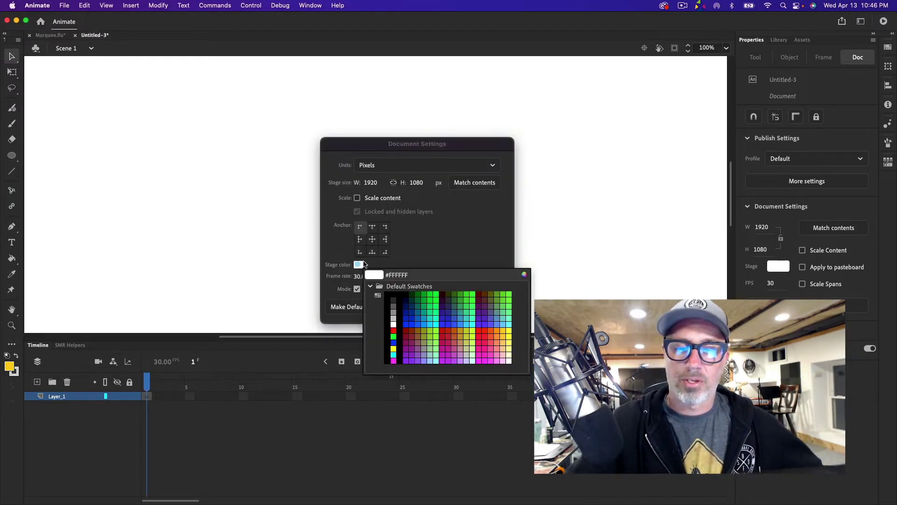
click(397, 296)
click(359, 265)
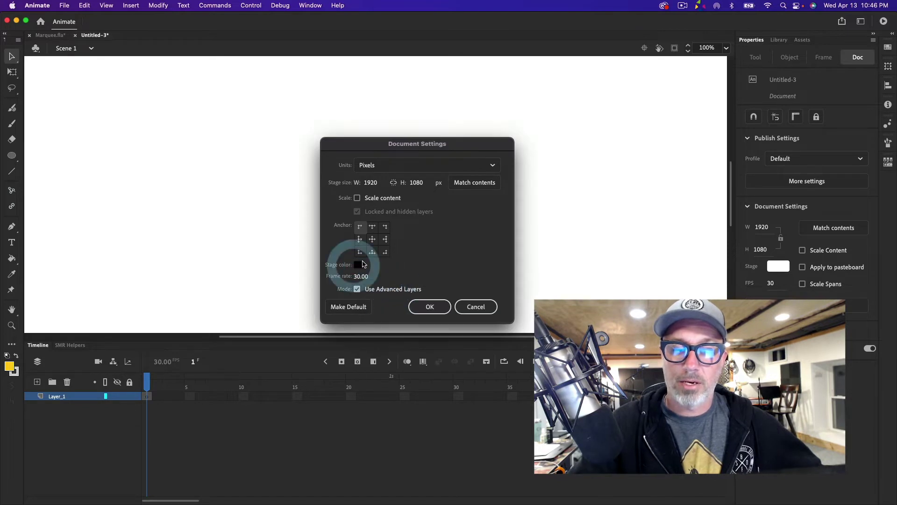
click(393, 295)
click(430, 306)
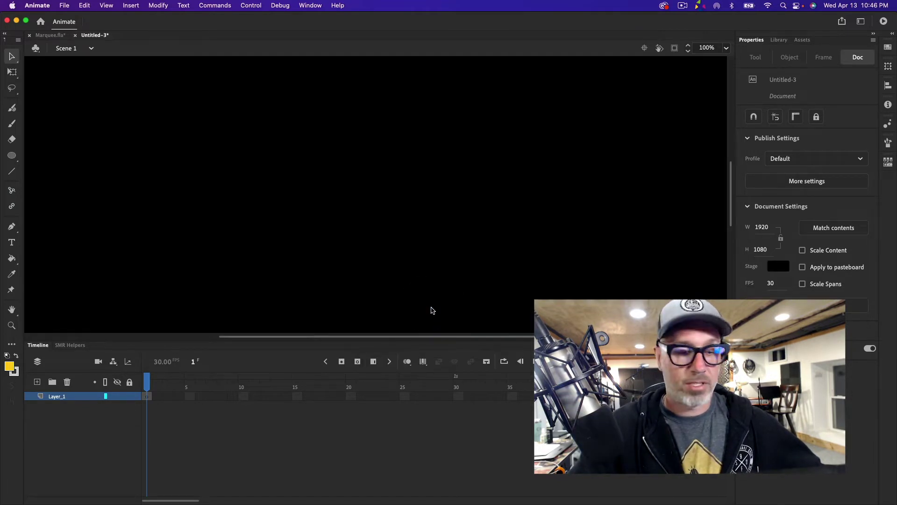
key(super+2)
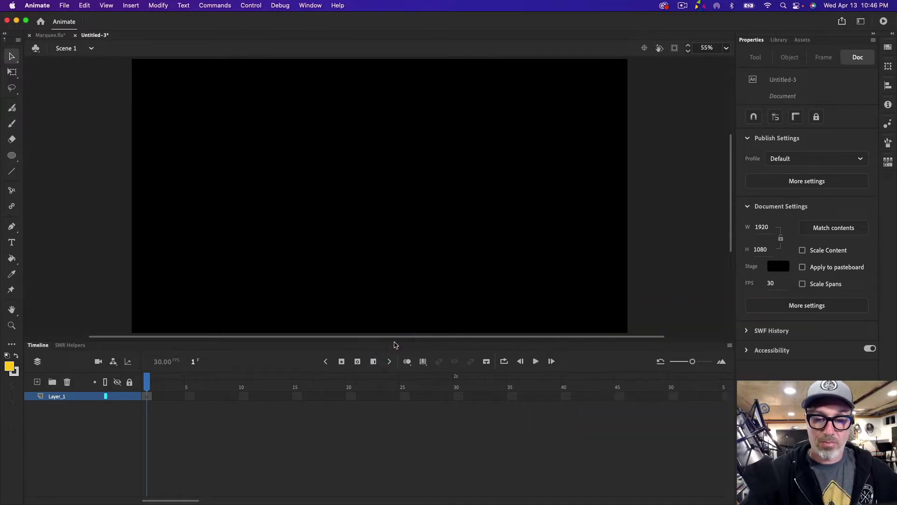
Enlarge the stage area and set the Oval tool to no stroke with a dark grey fill
click(395, 342)
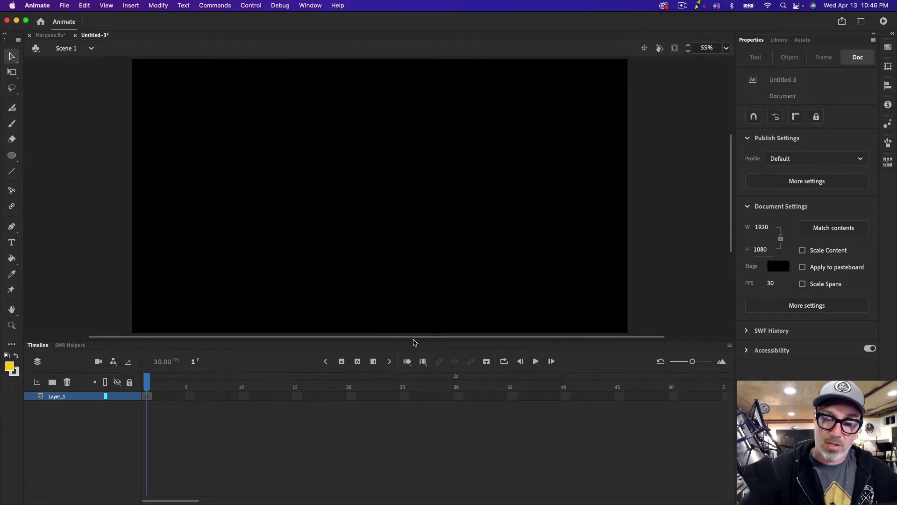
drag(413, 343, 413, 380)
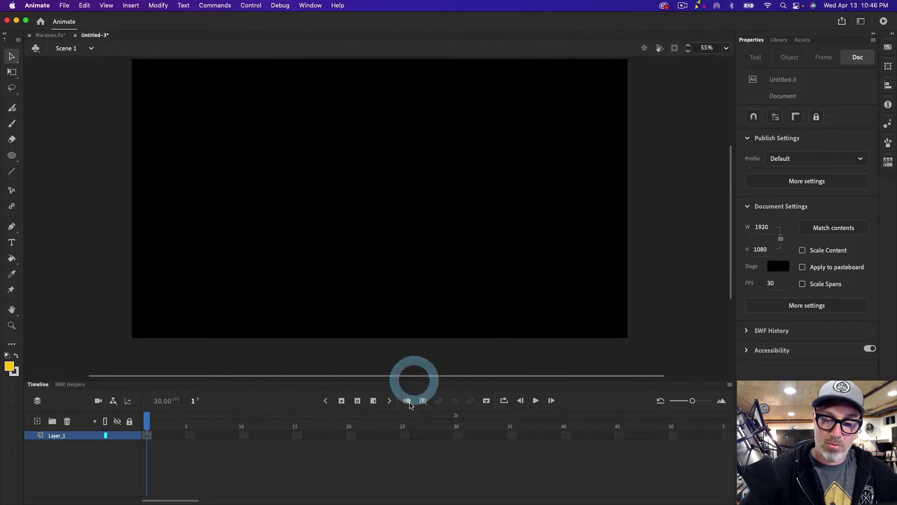
drag(732, 208, 731, 198)
click(12, 156)
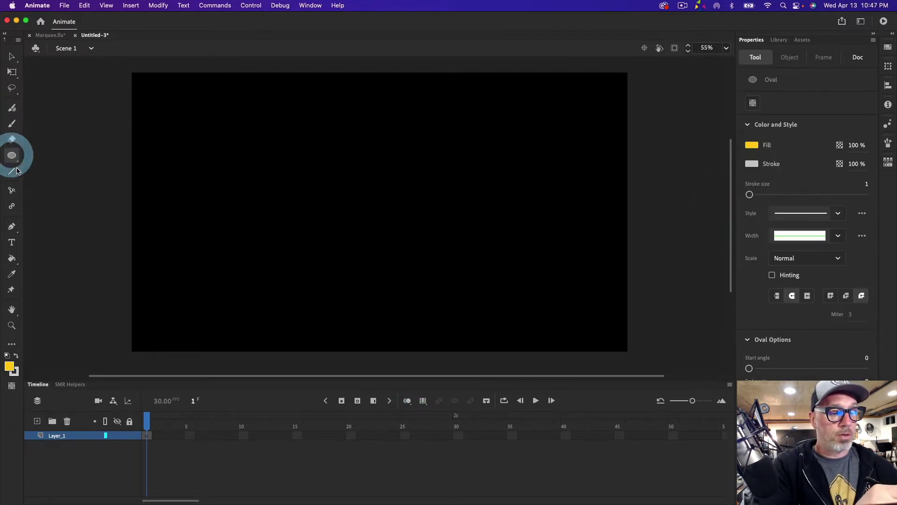
click(752, 163)
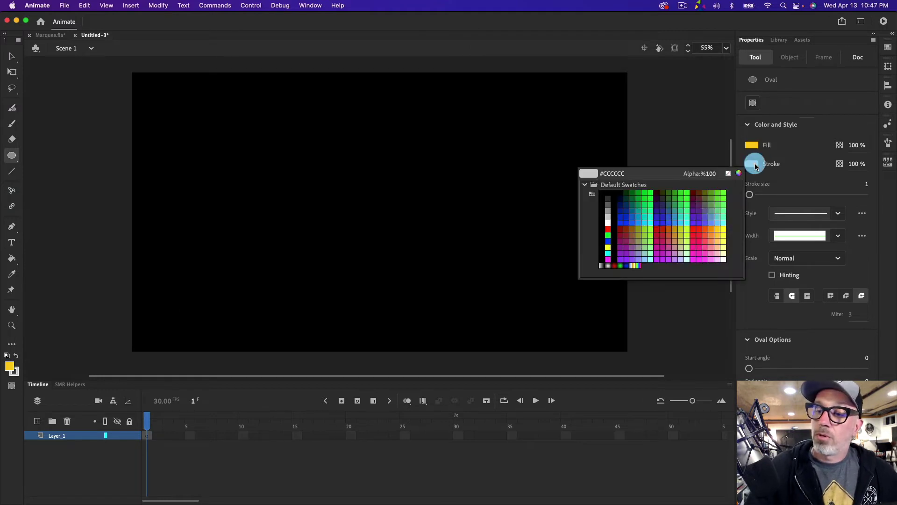
click(726, 174)
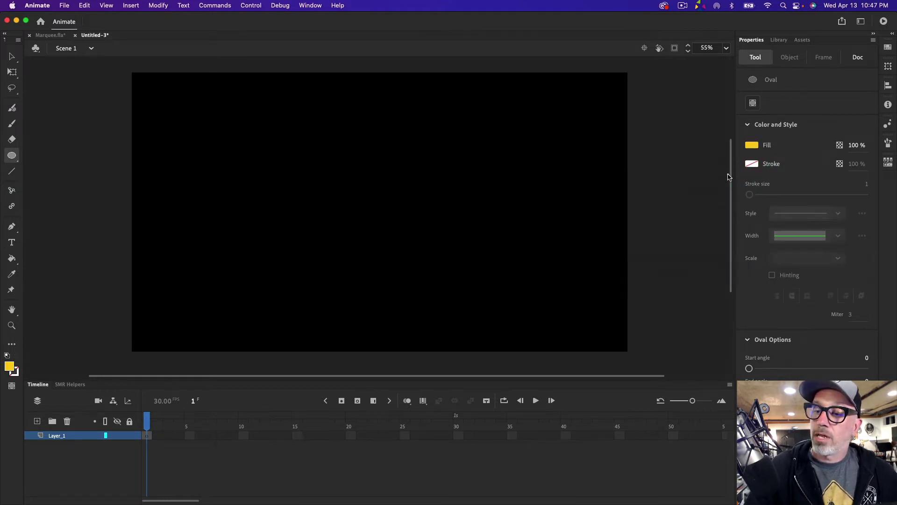
click(753, 146)
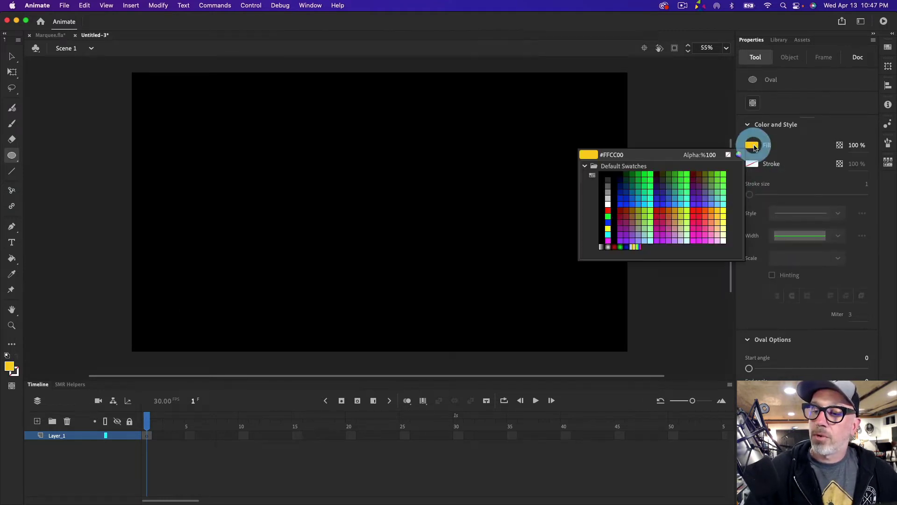
click(607, 180)
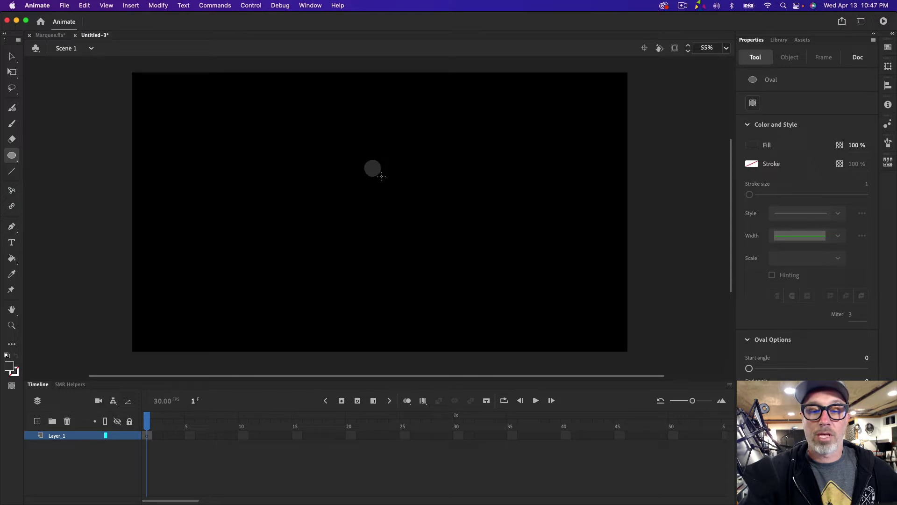
Draw a 65 px dark circle just above the stage centre and select it
drag(382, 175, 384, 170)
key(v)
click(380, 163)
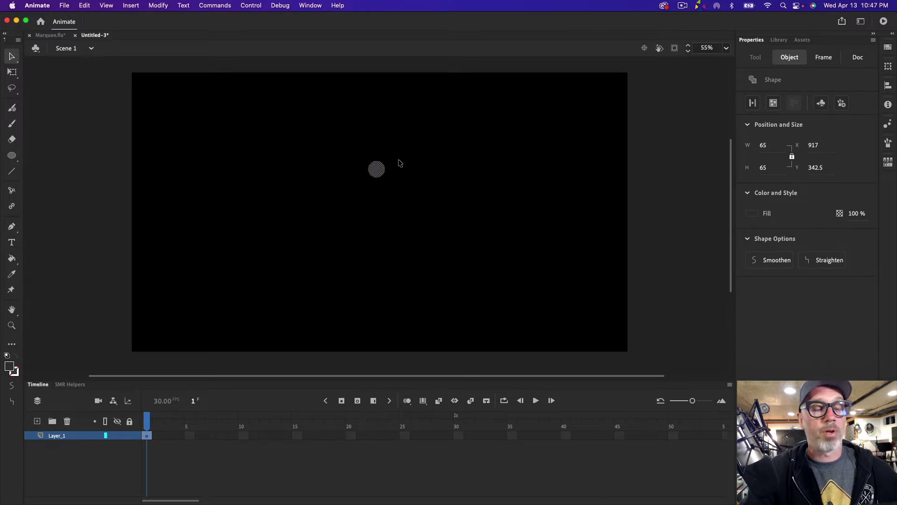
Convert the circle into a Graphic symbol named Light
click(158, 5)
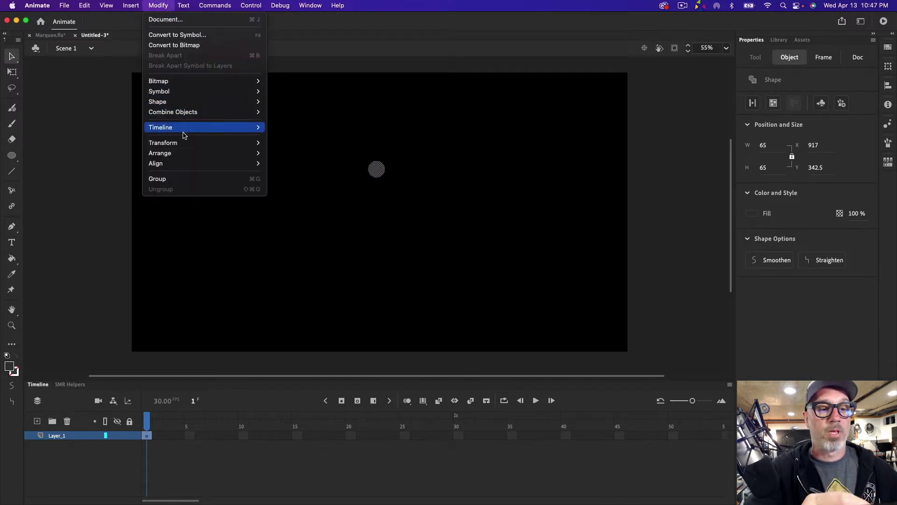
click(205, 35)
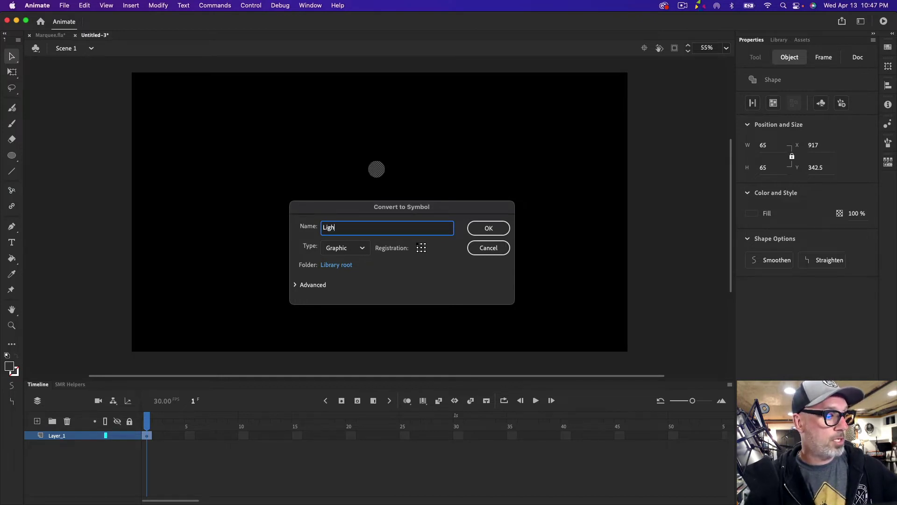
click(488, 228)
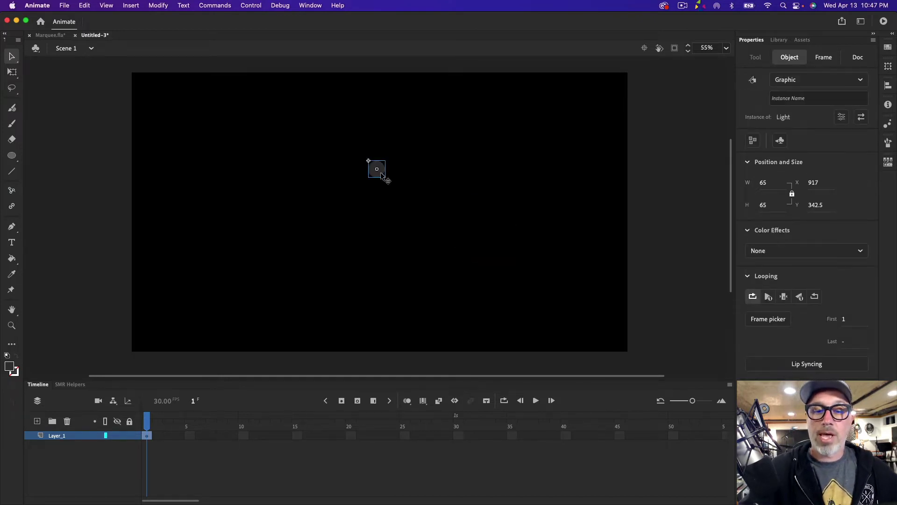
Centre the Light instance horizontally on the stage and nudge it slightly right to X 927.5
click(888, 86)
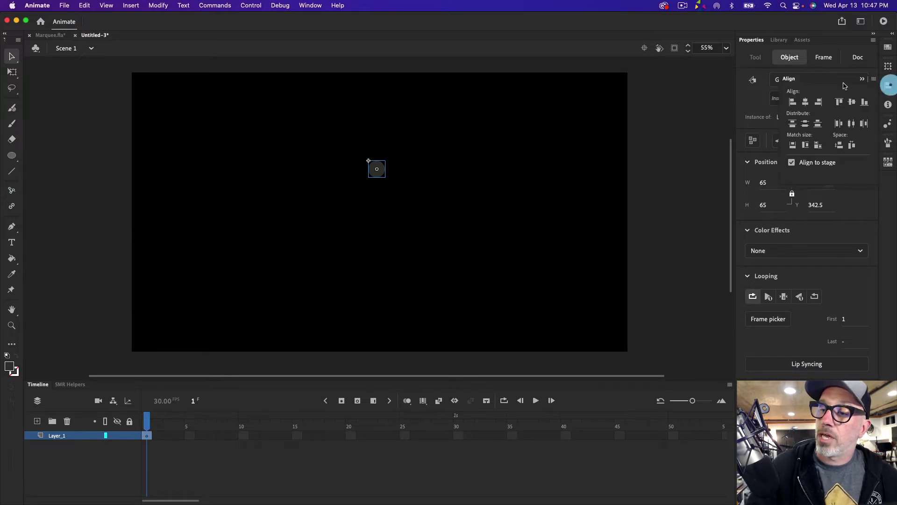
click(803, 101)
click(459, 195)
drag(380, 178, 380, 178)
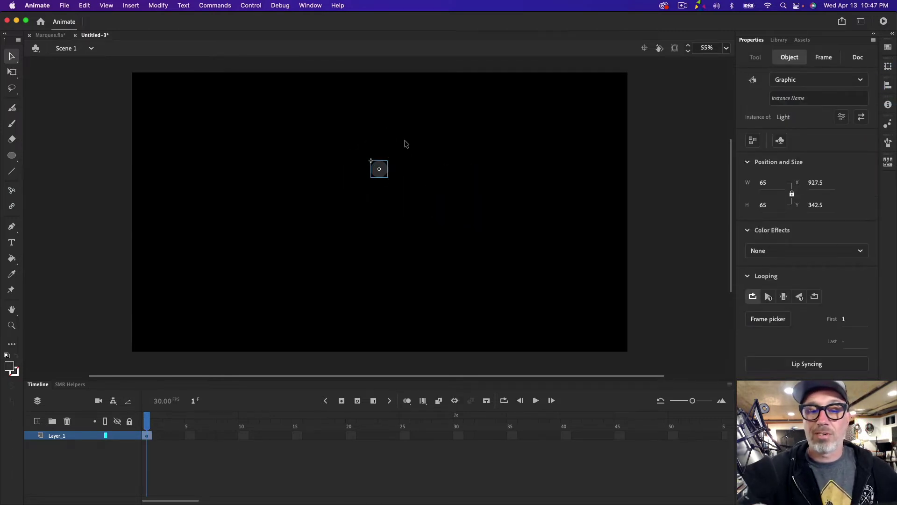
Inside the Light symbol, add a keyframe at frame 5 and fill the circle yellow #FFCC00
double_click(382, 175)
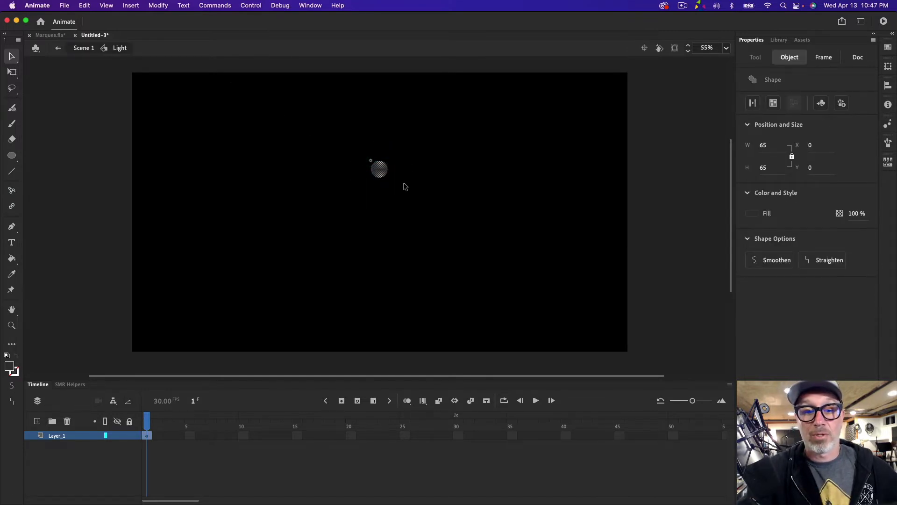
click(191, 435)
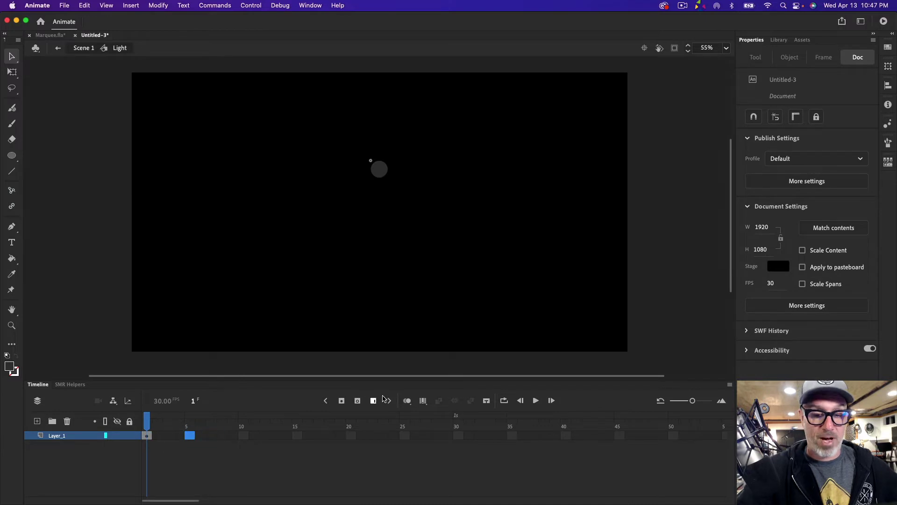
click(342, 402)
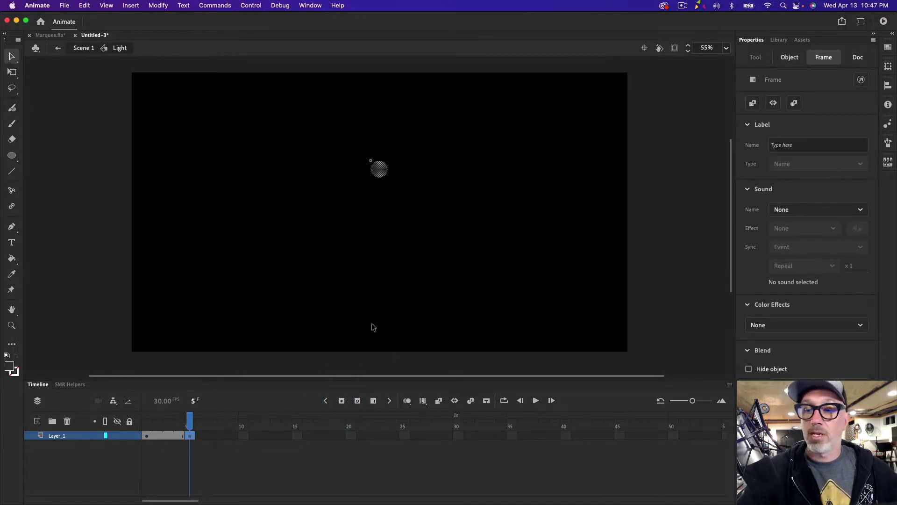
click(380, 170)
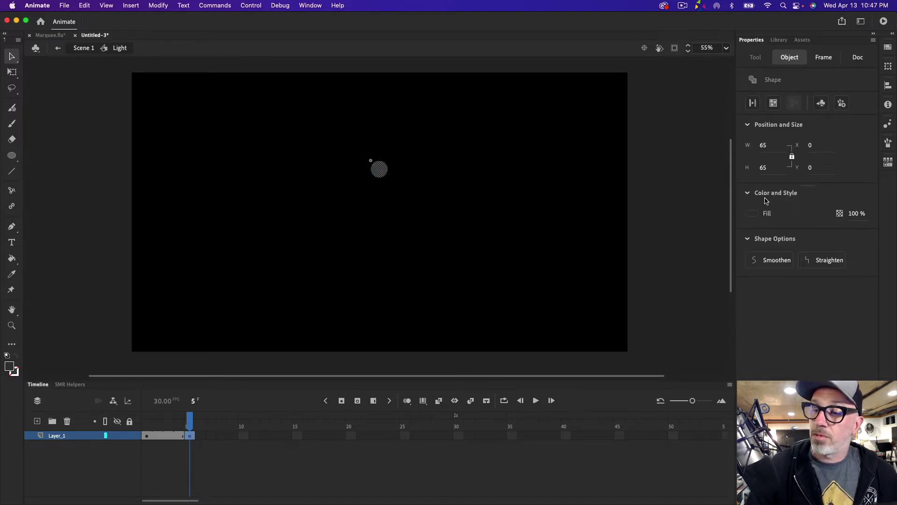
click(753, 214)
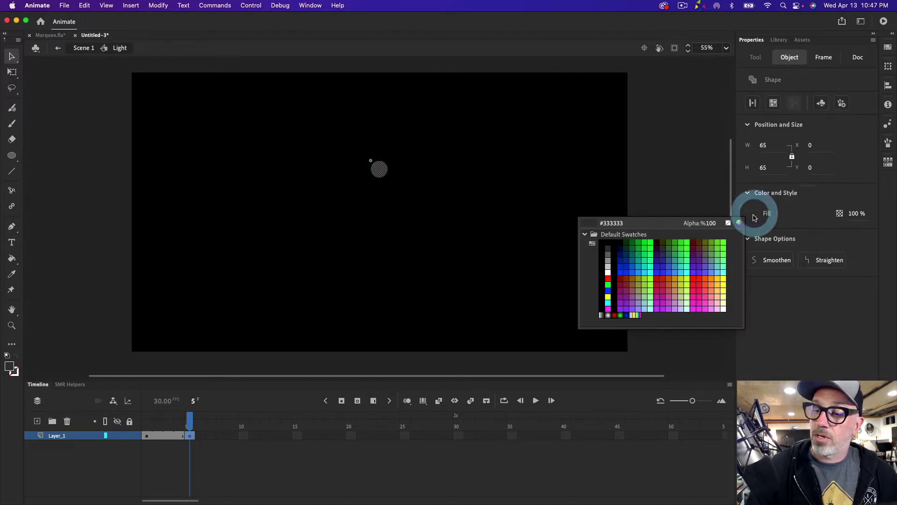
click(719, 278)
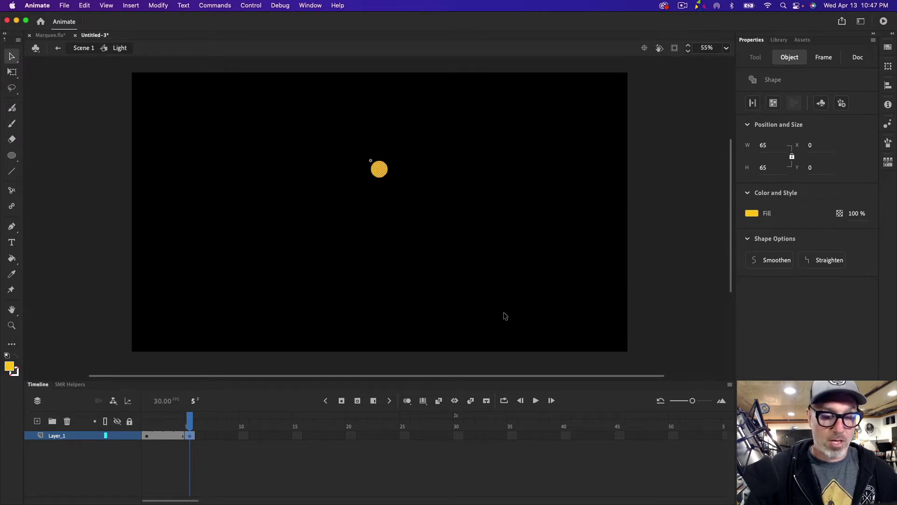
Extend the symbol's timeline to frame 8 and compare the circle at frames 1 and 5
click(221, 434)
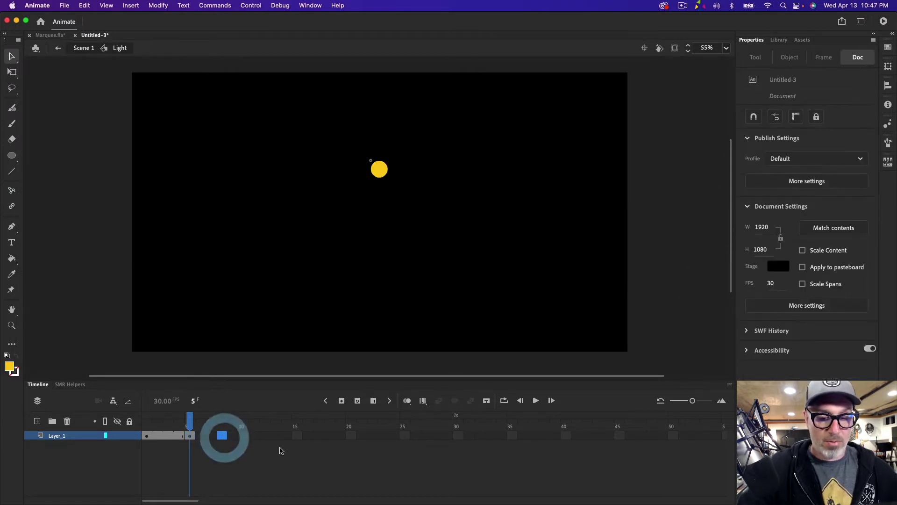
click(374, 401)
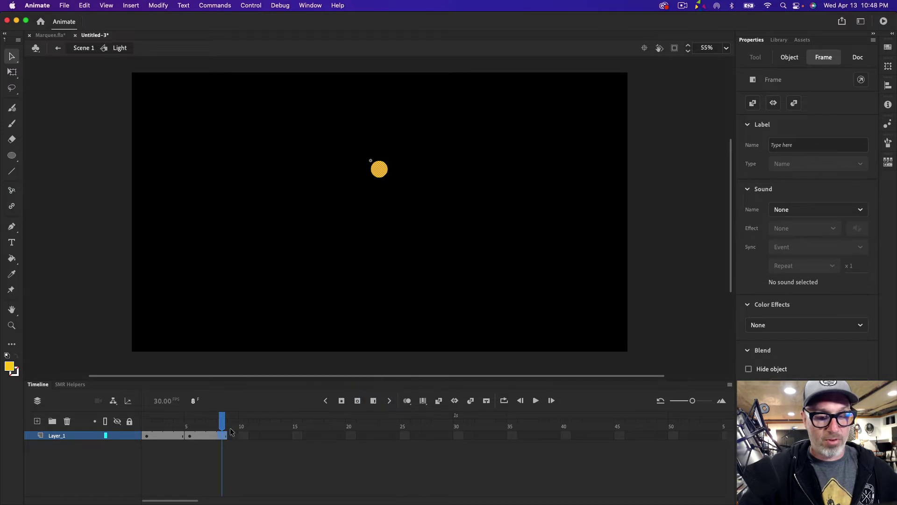
click(147, 426)
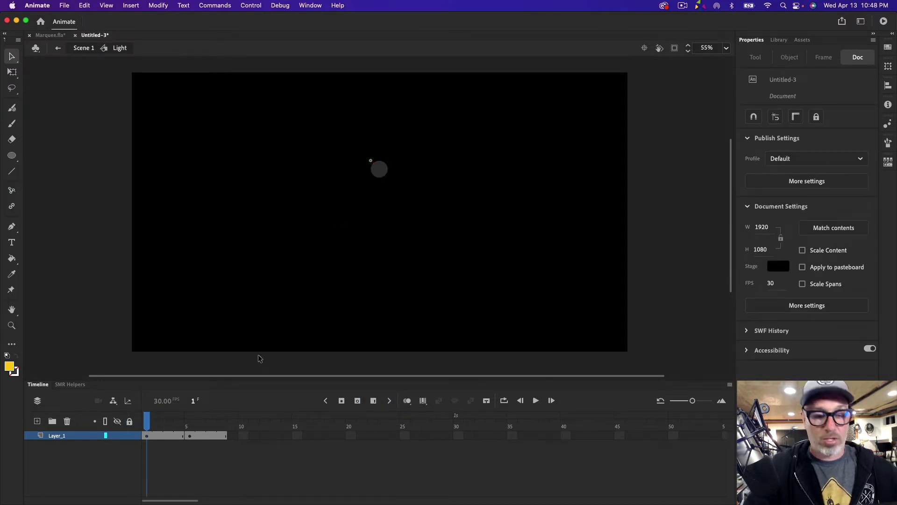
click(189, 435)
click(383, 201)
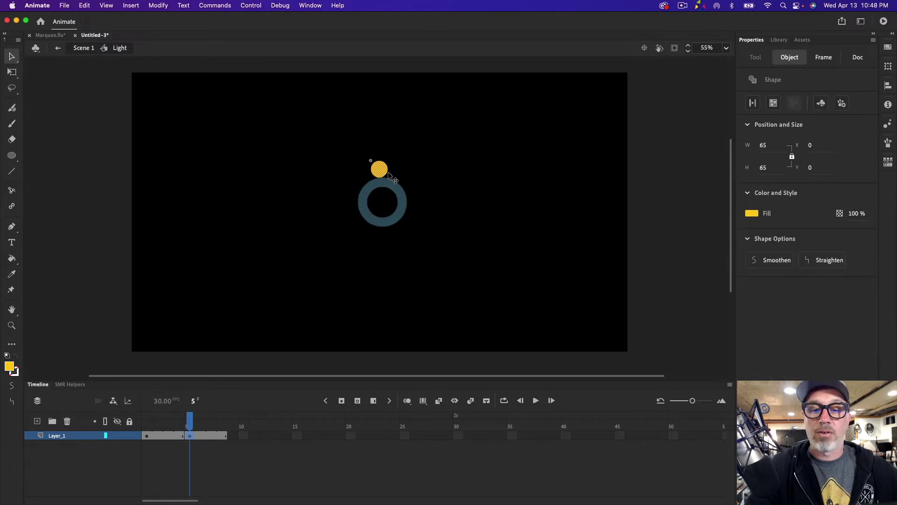
click(392, 174)
click(189, 436)
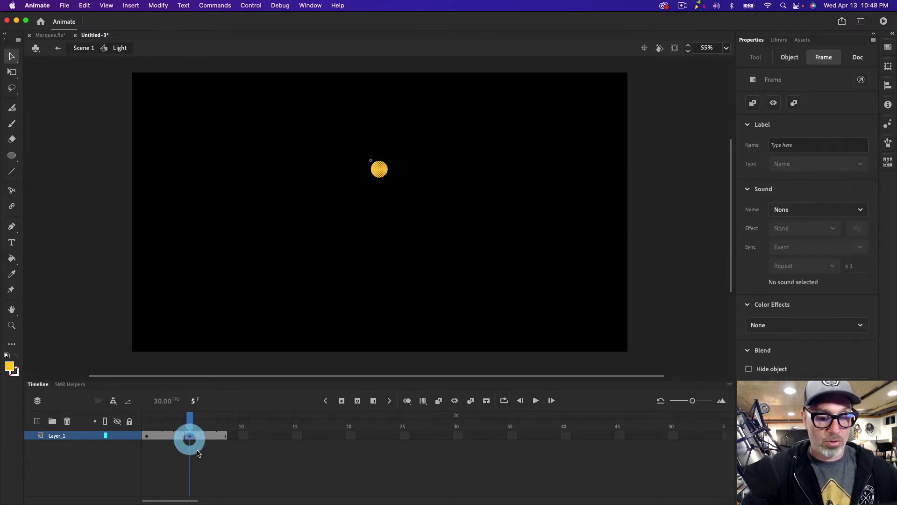
click(206, 445)
click(334, 303)
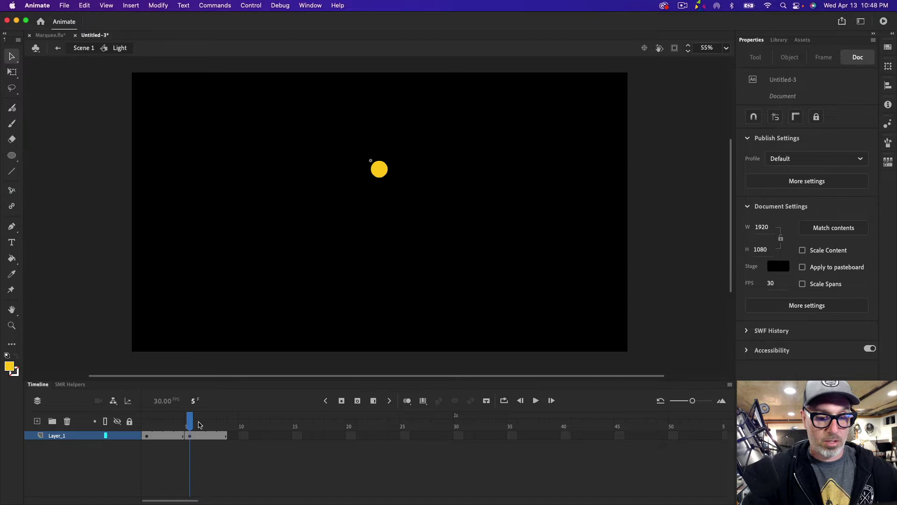
Play back the Light symbol's dark-to-yellow animation
key(Return)
key(Return)
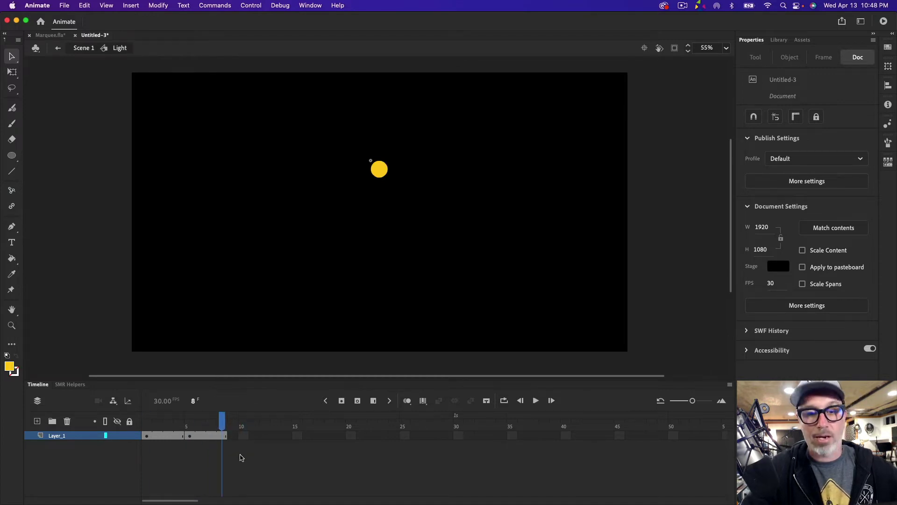
click(311, 5)
key(Escape)
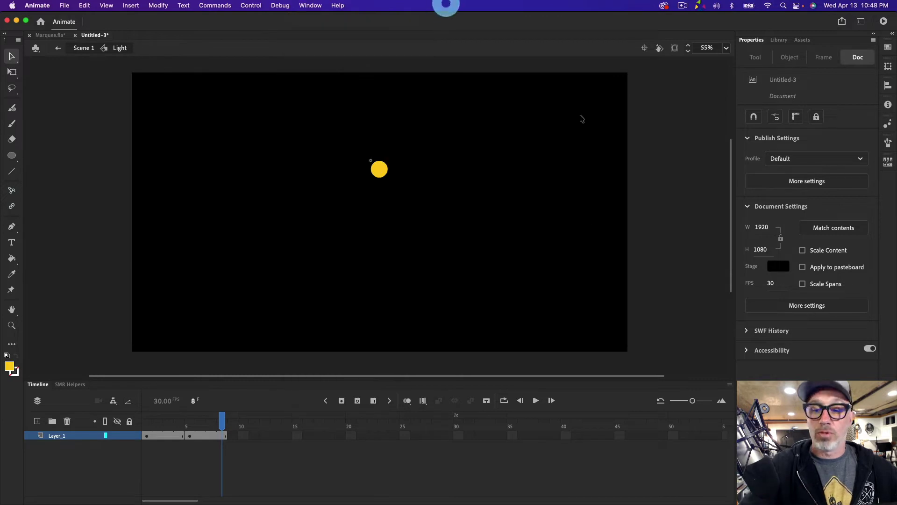
Preview frames 1–8 with a timeline loop range, then stop and remove the range
click(503, 400)
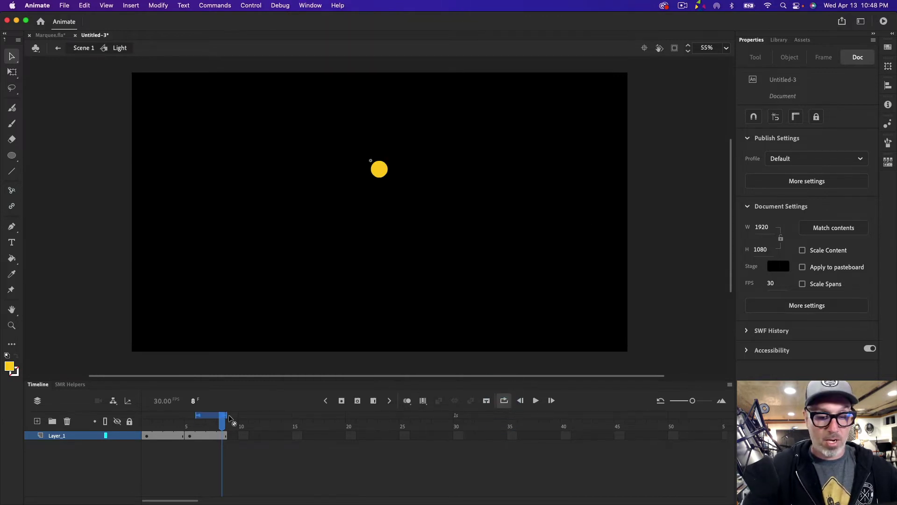
drag(197, 415, 104, 430)
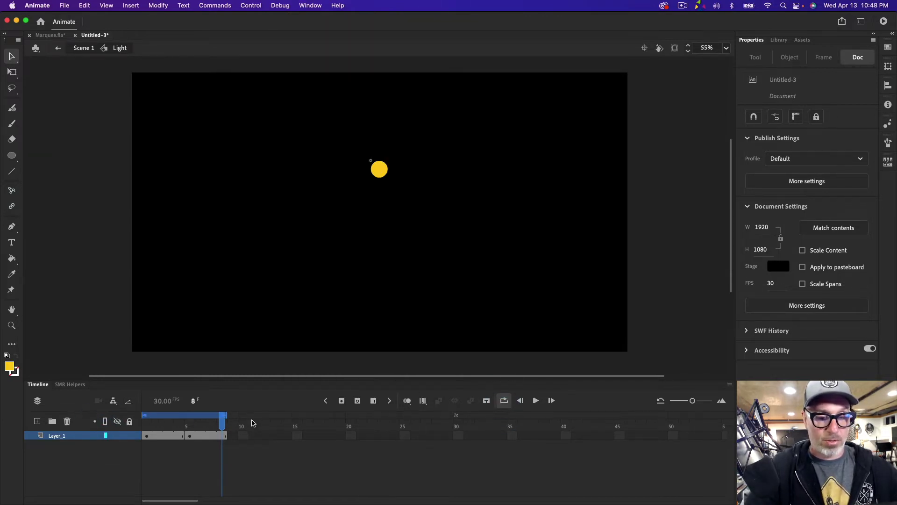
key(Return)
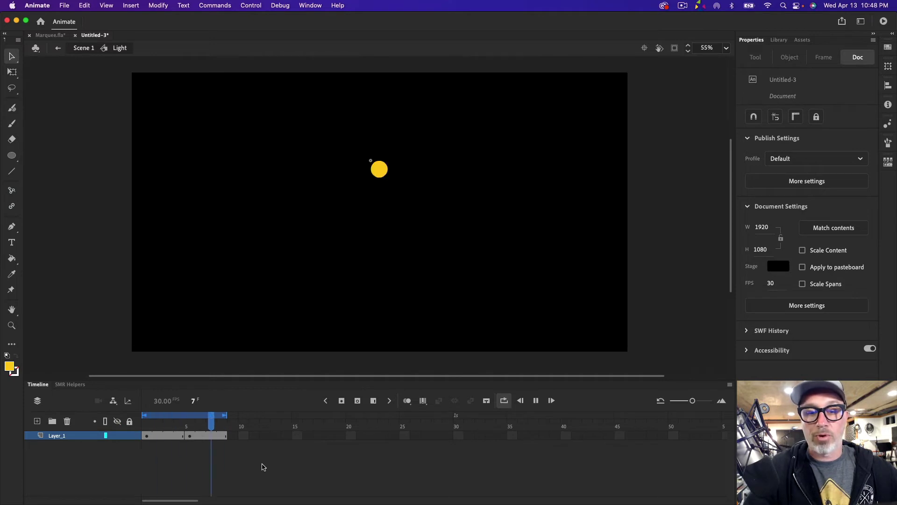
key(Return)
click(503, 401)
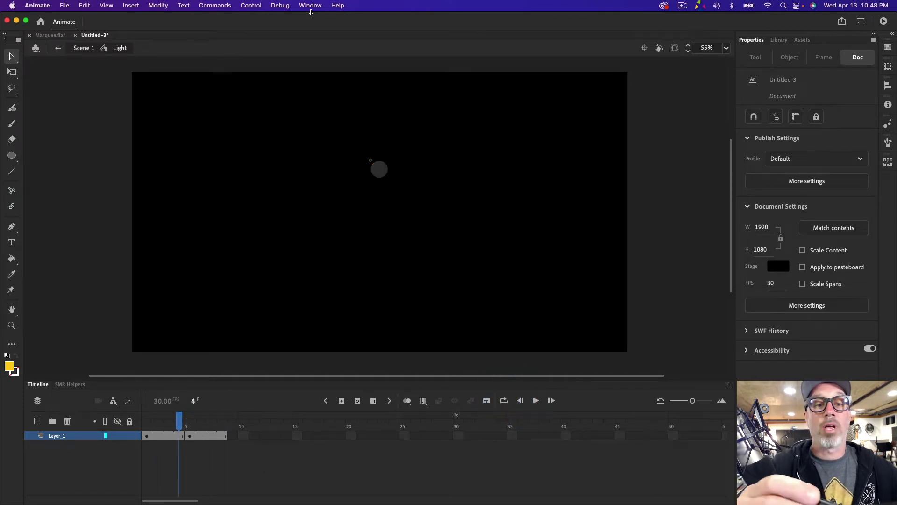
Turn on Loop Playback from the Control menu and play the light animation continuously
click(250, 6)
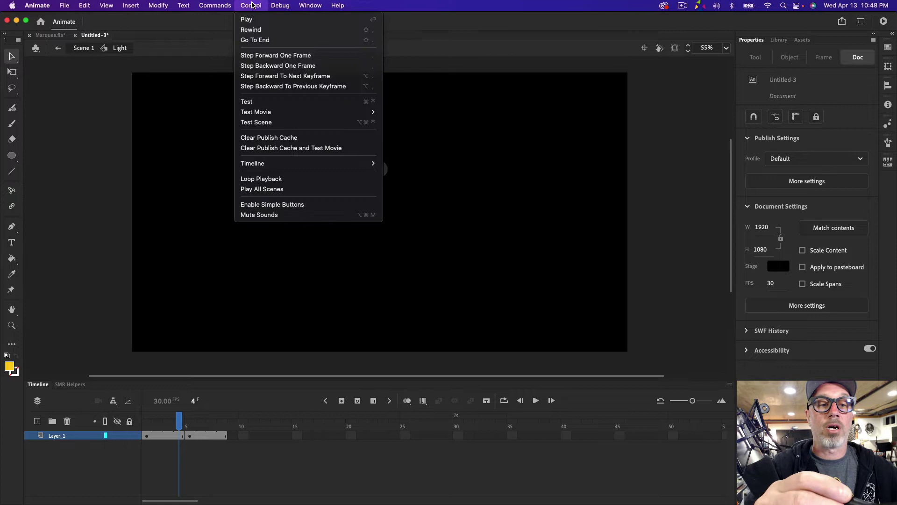
click(279, 181)
key(Return)
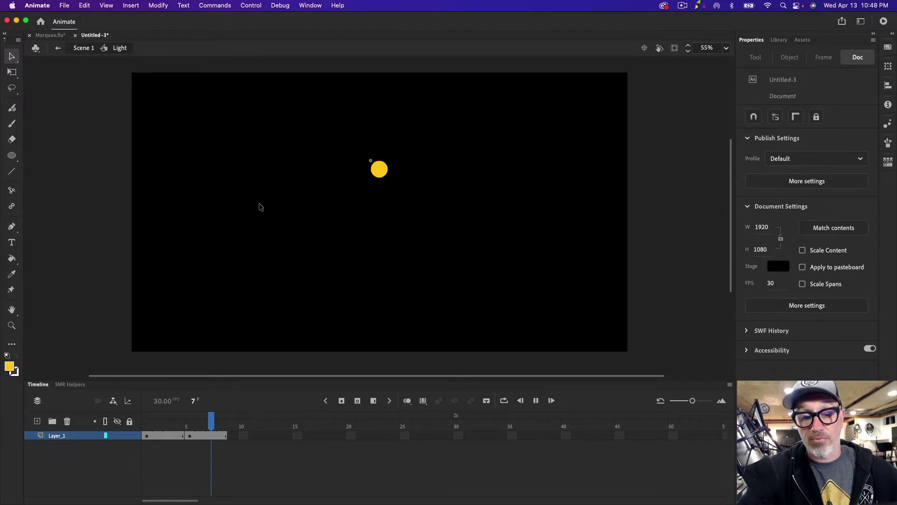
Return to Scene 1, extend Layer_1 to frame 8, and select the Light instance
key(Return)
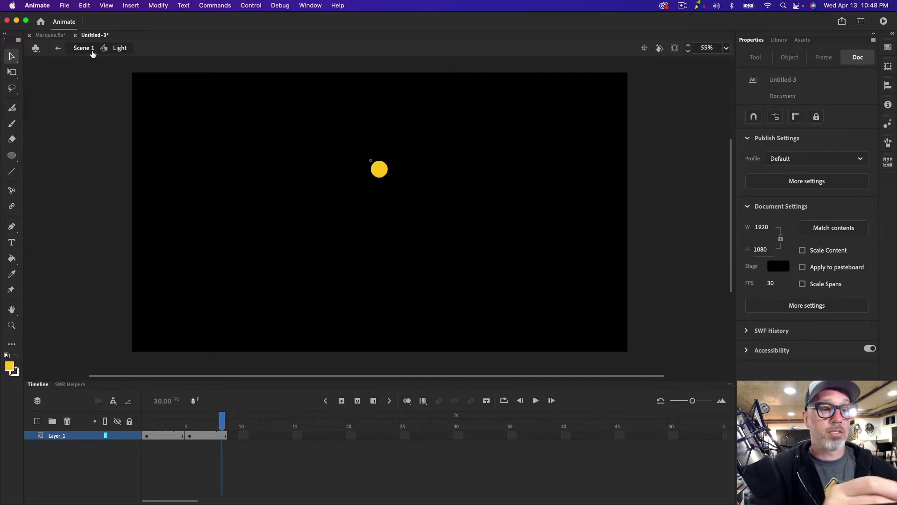
click(86, 52)
click(153, 424)
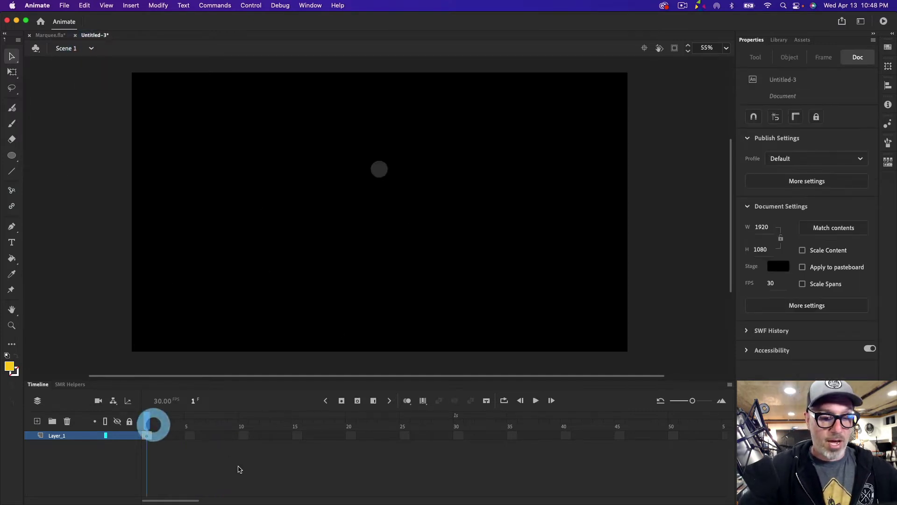
click(222, 436)
click(372, 401)
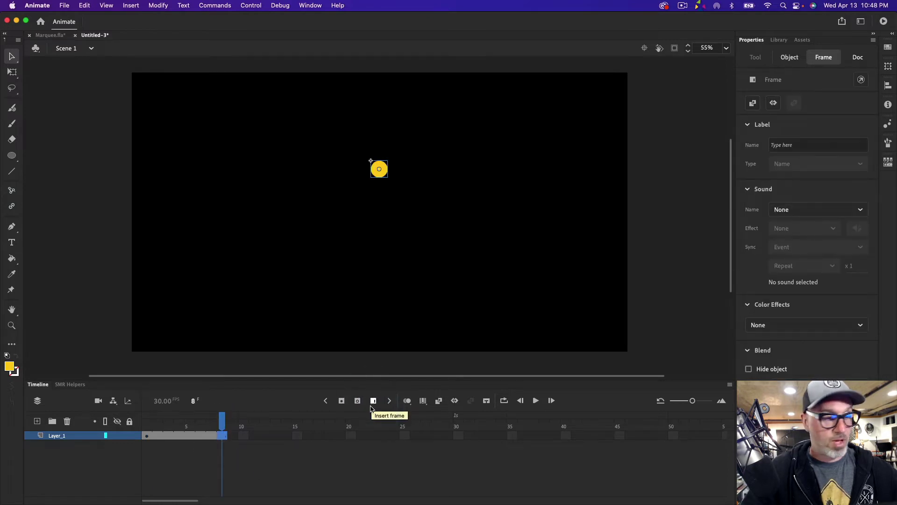
click(381, 171)
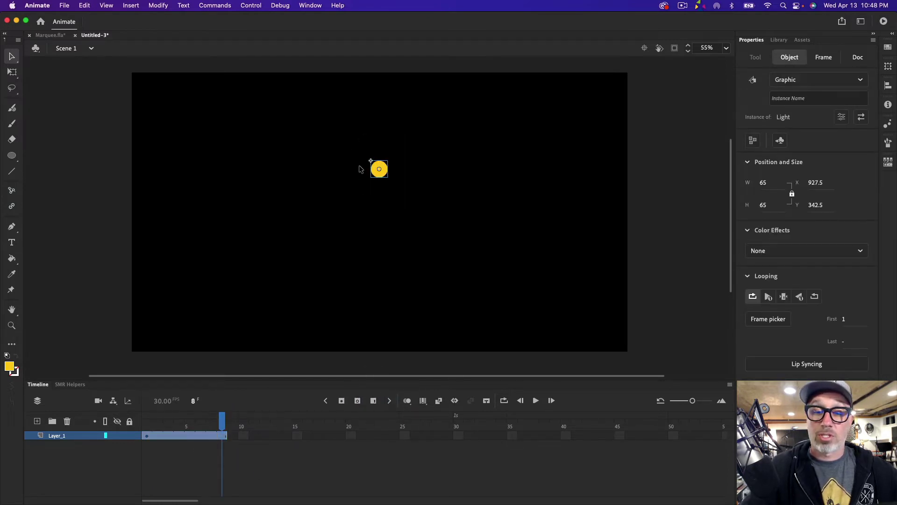
click(385, 166)
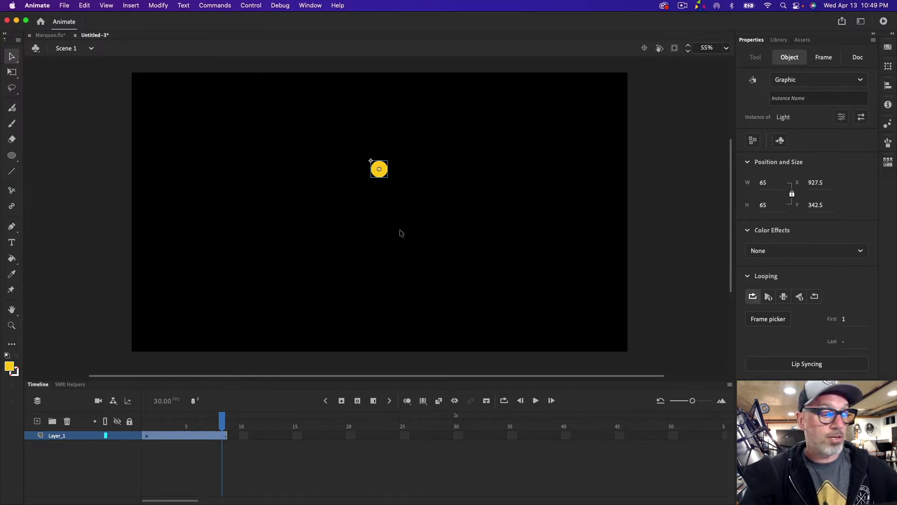
Duplicate the Light to the right, then duplicate the pair, making four evenly spaced lights
key(shift+Right)
key(shift+Right)
key(shift+Right)
key(shift+Right)
key(shift+Right)
key(shift+Right)
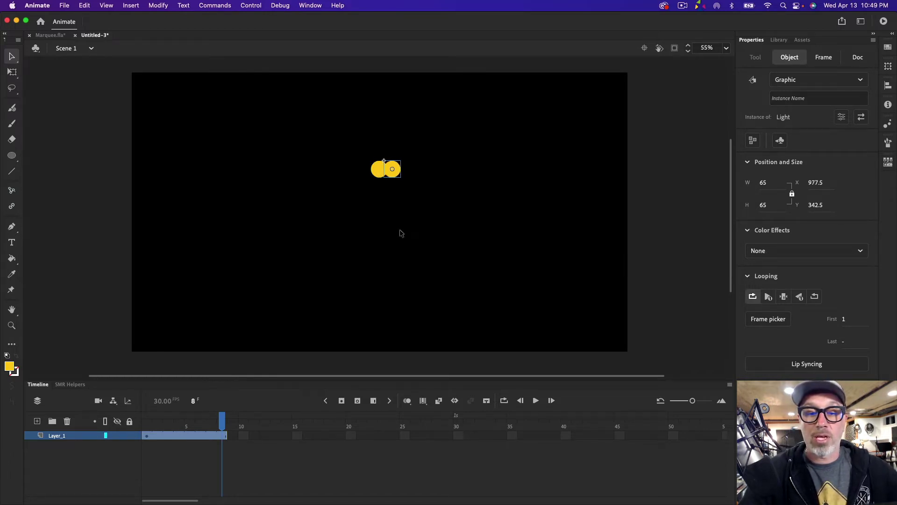
key(shift+Right)
key(shift+Right)
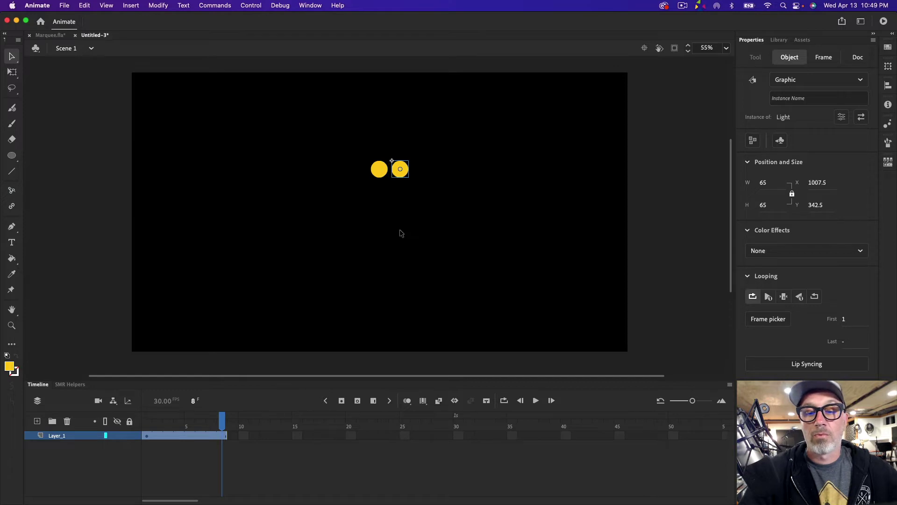
key(shift+Right)
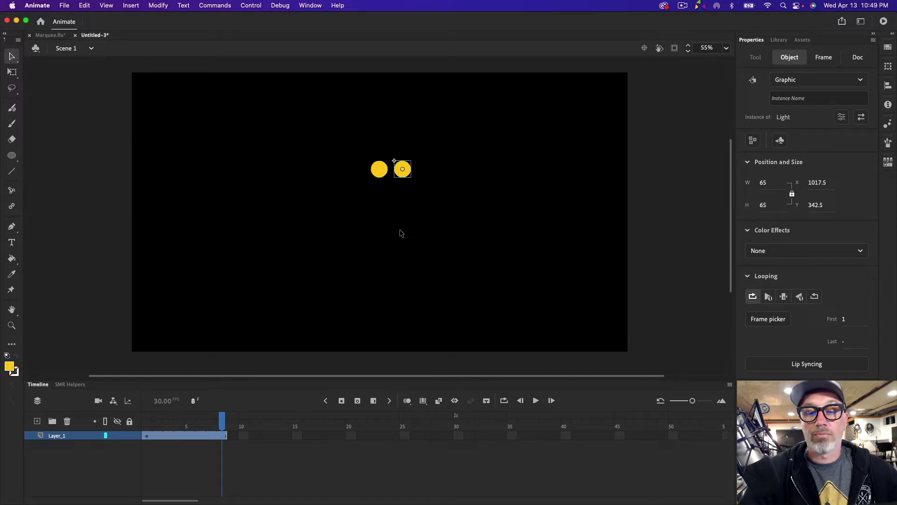
key(shift+Right)
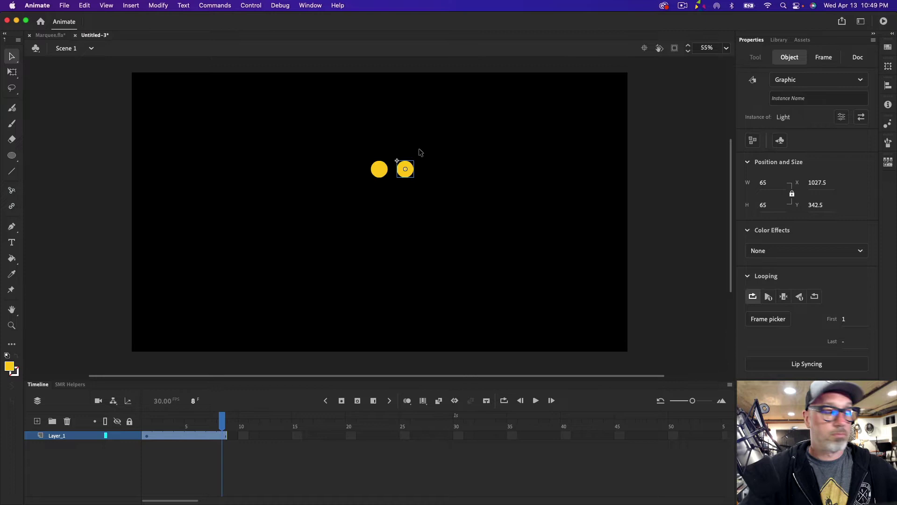
drag(338, 139, 454, 201)
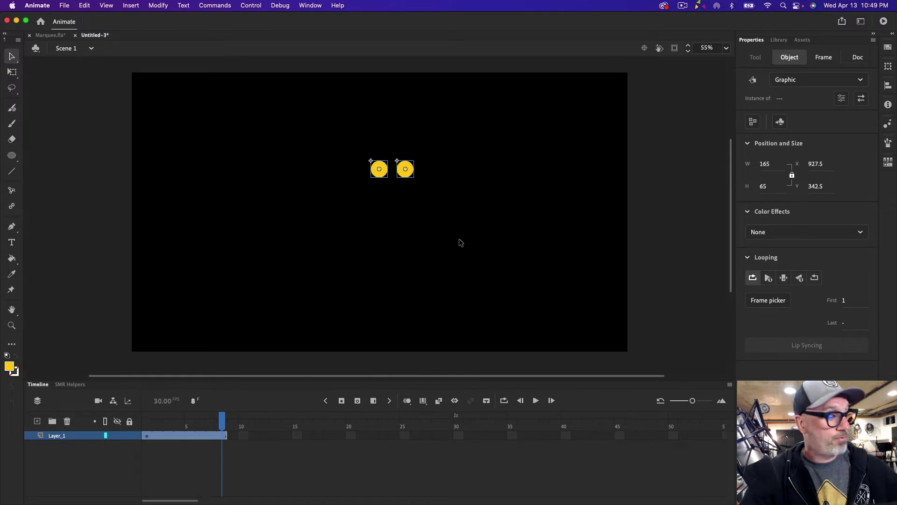
key(shift+Right)
key(shift+Right)
key(shift+Right)
key(shift+Right)
key(shift+Right)
key(shift+Right)
key(shift+Right)
key(shift+Right)
key(shift+Right)
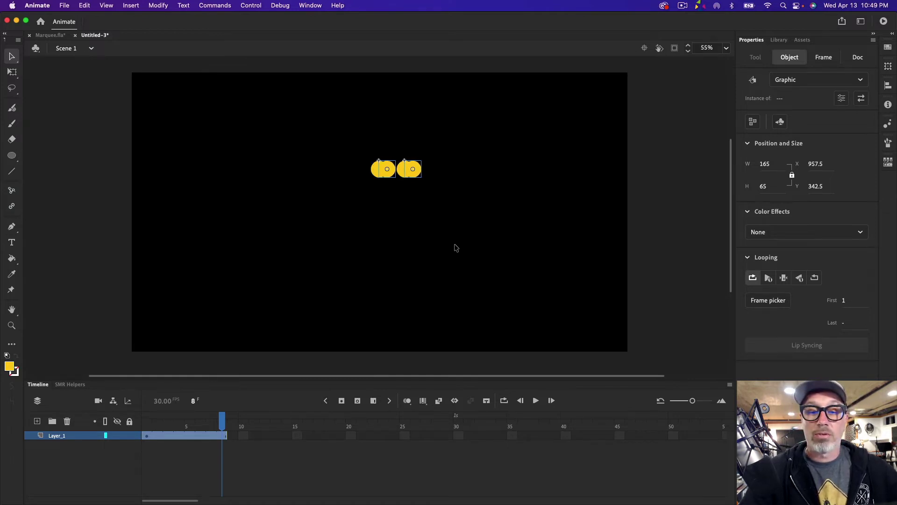
key(shift+Right)
key(shift+Right)
key(shift+Right)
key(shift+Right)
key(shift+Right)
key(shift+Right)
key(shift+Right)
key(shift+Right)
key(shift+Right)
key(shift+Right)
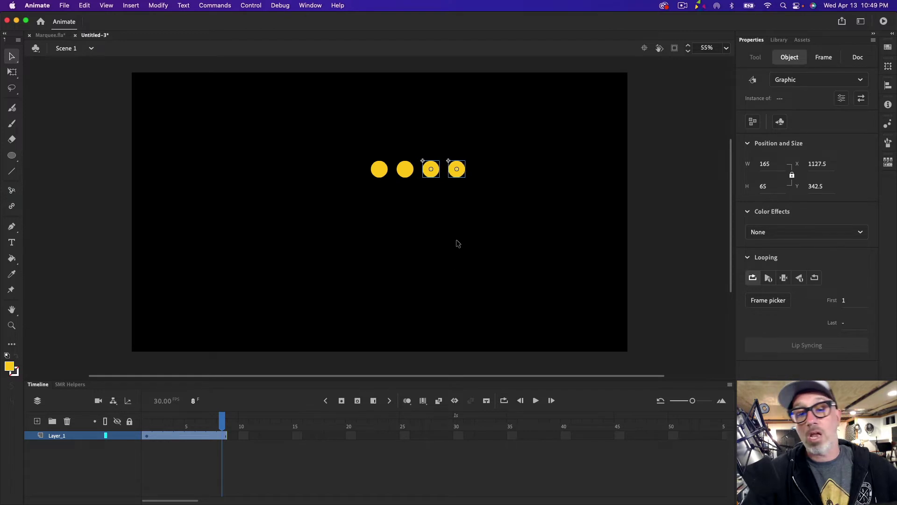
Duplicate the four lights leftward to complete an evenly spaced row of eight, then deselect
drag(332, 122, 535, 231)
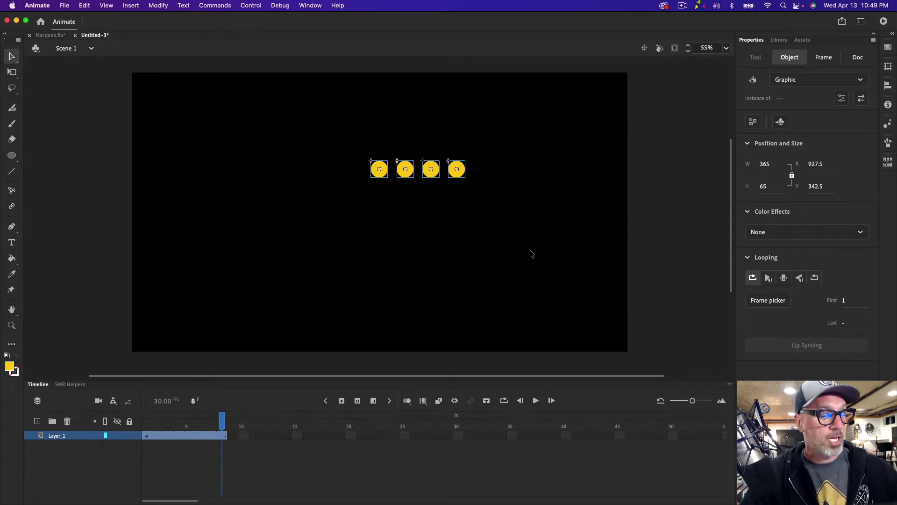
key(shift+Left)
key(shift+Left)
key(shift+Left)
key(shift+Left)
key(shift+Left)
key(shift+Left)
key(shift+Left)
key(shift+Left)
key(shift+Left)
key(shift+Left)
key(shift+Left)
key(shift+Left)
key(shift+Left)
key(shift+Left)
key(shift+Left)
key(shift+Left)
key(shift+Left)
key(shift+Left)
key(shift+Left)
key(shift+Left)
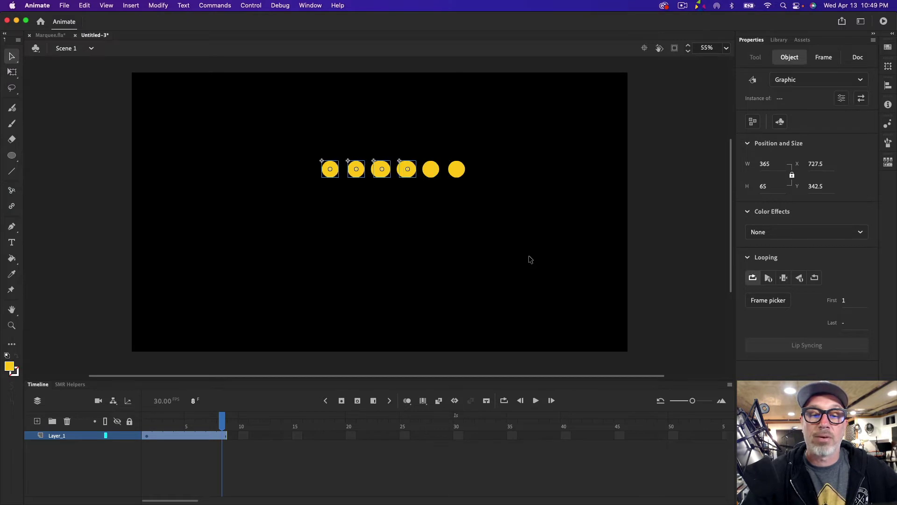
key(shift+Left)
key(shift+Left)
key(shift+Left)
key(shift+Left)
key(shift+Left)
key(shift+Left)
key(shift+Left)
key(shift+Left)
key(shift+Left)
key(shift+Left)
key(shift+Left)
key(shift+Left)
key(shift+Left)
key(shift+Left)
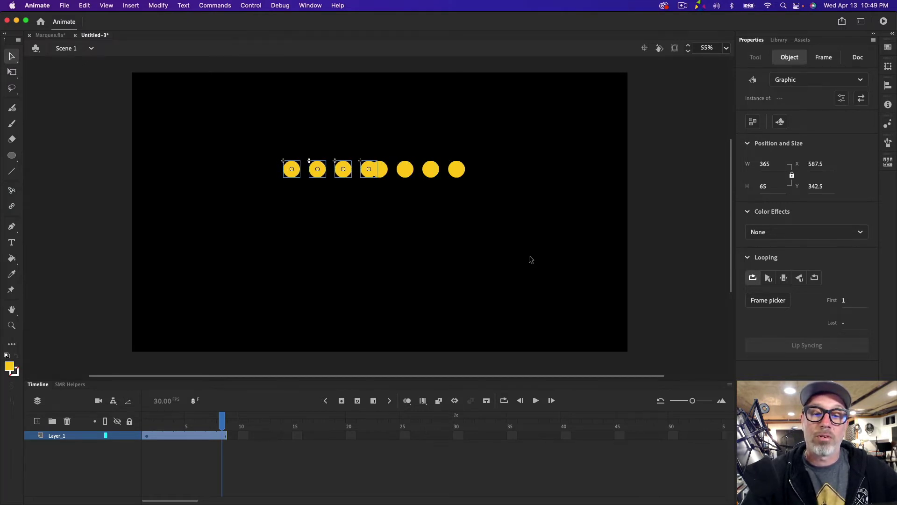
key(shift+Left)
key(shift+Left)
key(shift+Left)
key(shift+Left)
key(shift+Left)
key(shift+Left)
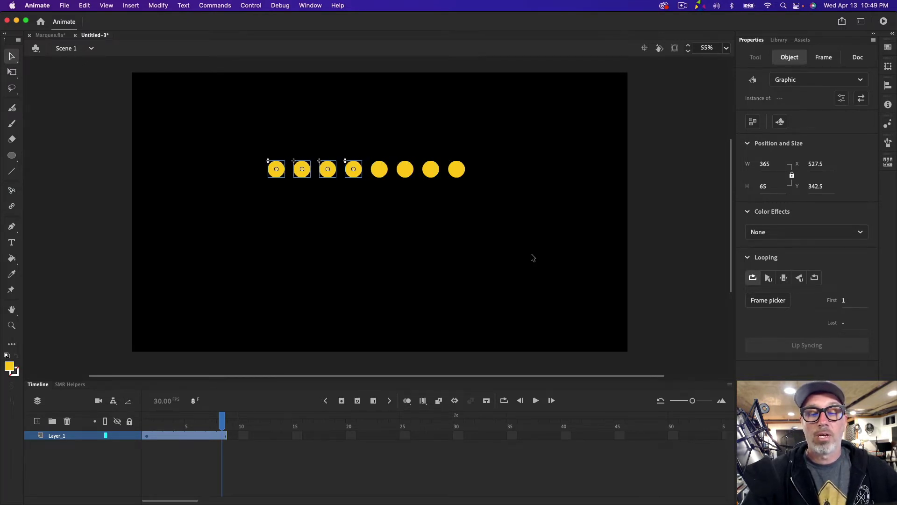
click(531, 263)
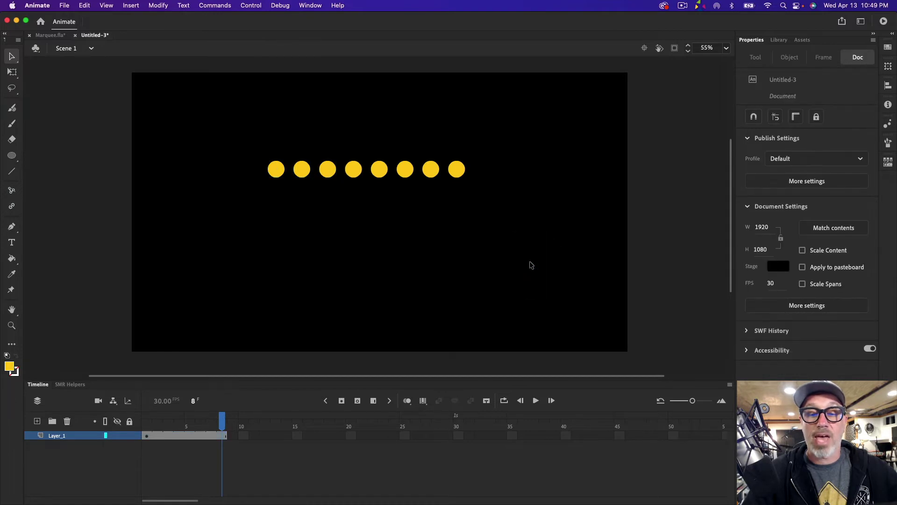
Duplicate the row of eight lights downward to Y 742.5, then select the bottom row's last light
drag(226, 120, 508, 209)
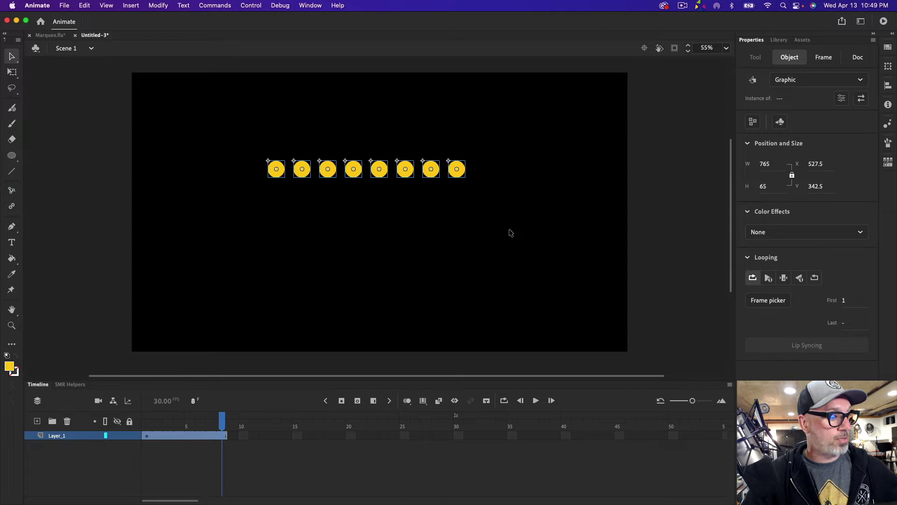
key(alt+shift+Down)
key(alt+shift+Down)
key(alt+shift+Down)
key(alt+shift+Down)
key(alt+shift+Down)
key(alt+shift+Down)
key(alt+shift+Down)
key(alt+shift+Down)
key(alt+shift+Down)
key(alt+shift+Down)
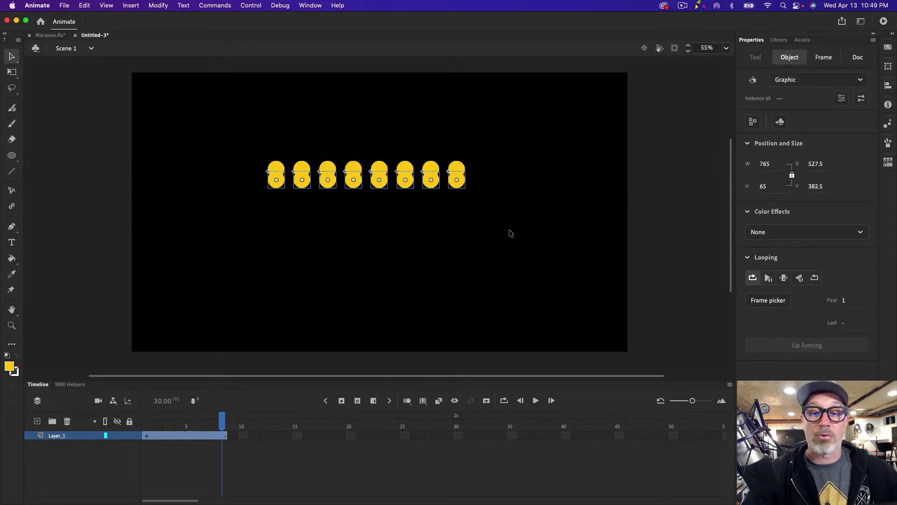
key(shift+Down)
key(shift+Down)
key(shift+Down)
key(shift+Down)
key(shift+Down)
key(shift+Down)
key(shift+Down)
key(shift+Down)
key(shift+Down)
key(shift+Down)
key(shift+Down)
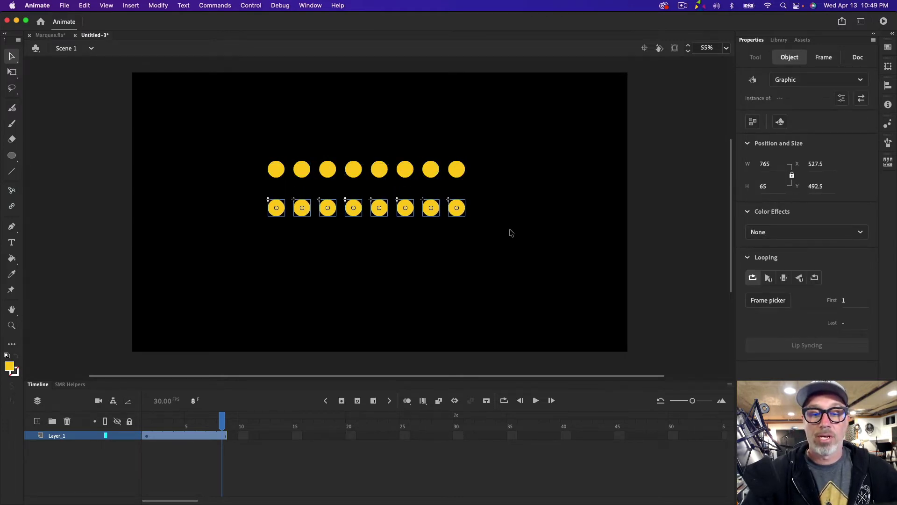
key(shift+Down)
key(shift+Down)
key(shift+Down)
key(shift+Down)
key(shift+Down)
key(shift+Down)
key(shift+Down)
key(shift+Down)
key(shift+Down)
key(shift+Down)
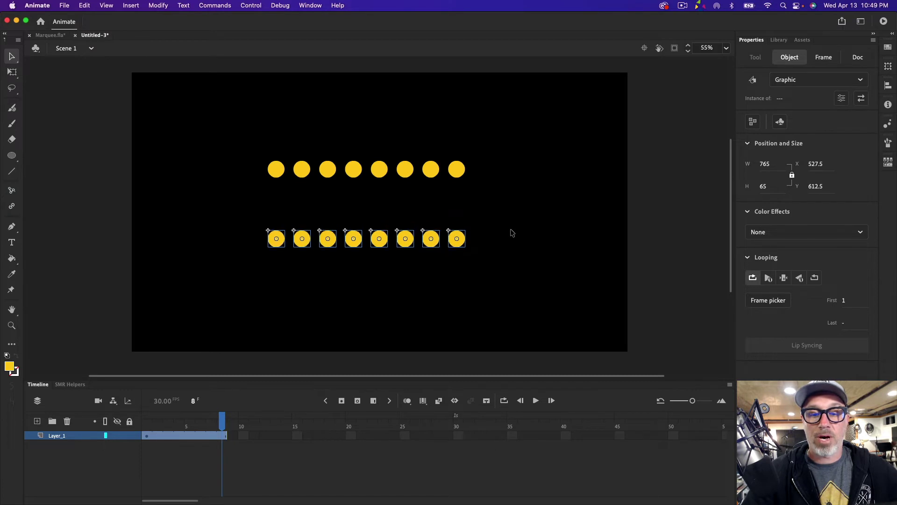
key(shift+Down)
key(shift+Down)
key(shift+Down)
key(shift+Down)
key(shift+Down)
key(shift+Down)
key(shift+Down)
key(shift+Down)
key(shift+Down)
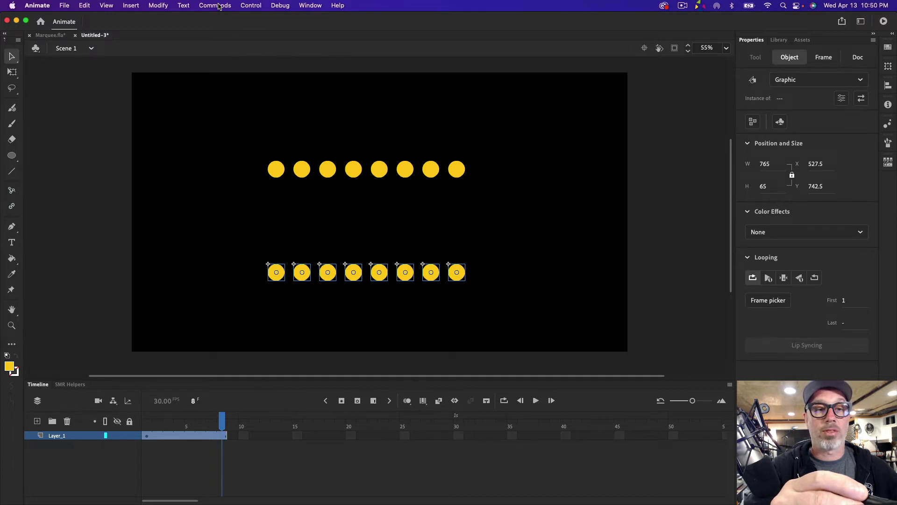
click(488, 242)
drag(476, 238, 450, 305)
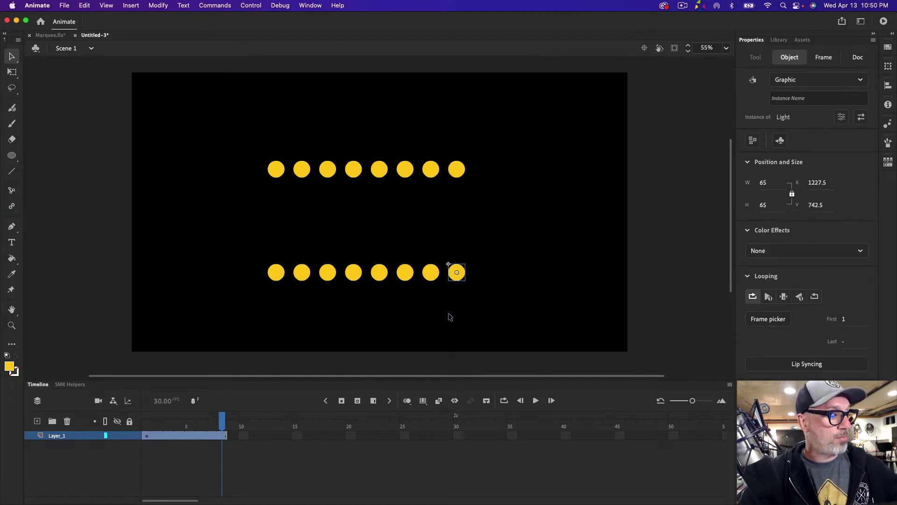
Duplicate the bottom light upward into a three-light column on the right side
key(shift+Up)
key(shift+Up)
key(shift+Up)
key(shift+Up)
key(shift+Up)
key(shift+Up)
key(shift+Up)
key(shift+Up)
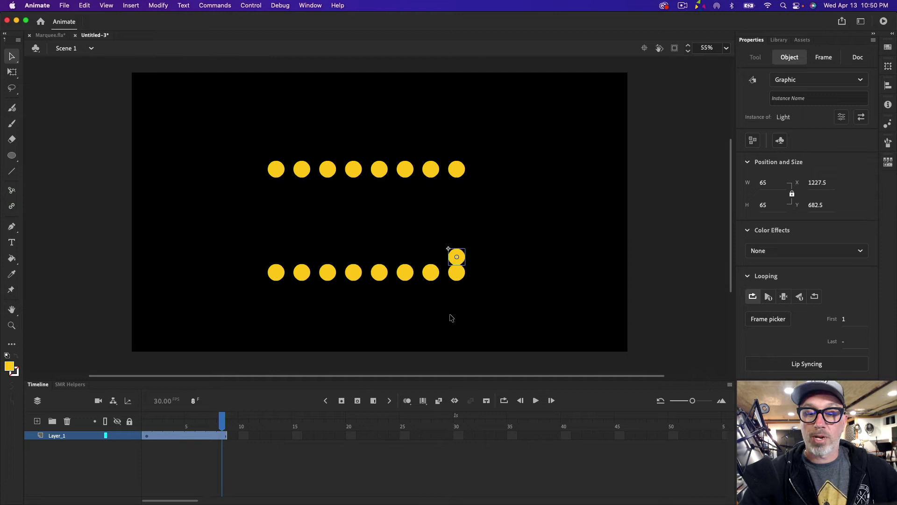
key(shift+Up)
key(shift+Up)
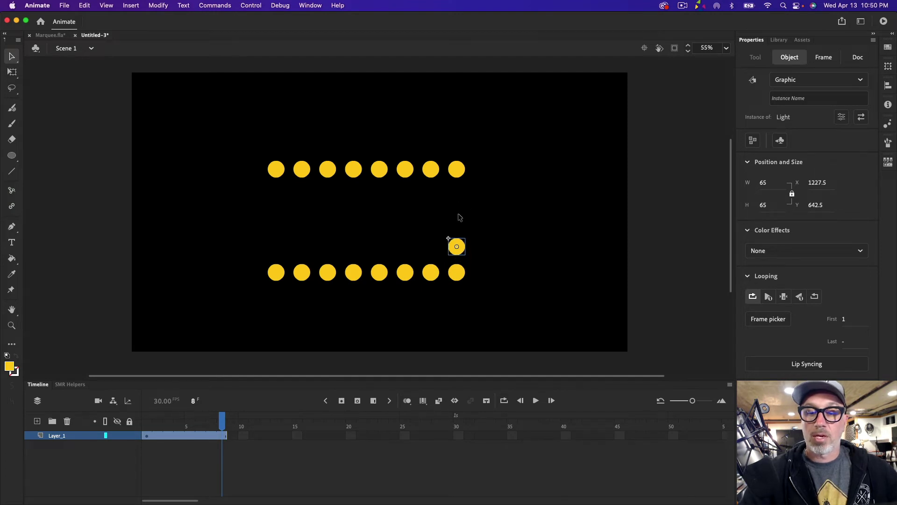
drag(479, 223, 447, 299)
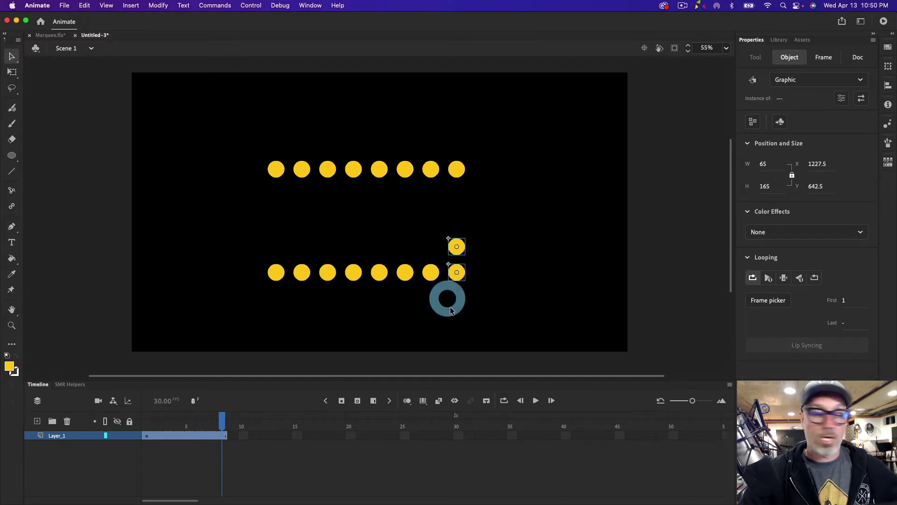
key(shift+Up)
key(shift+Up)
key(shift+Up)
key(shift+Up)
key(shift+Up)
key(shift+Up)
key(shift+Up)
key(shift+Up)
key(shift+Up)
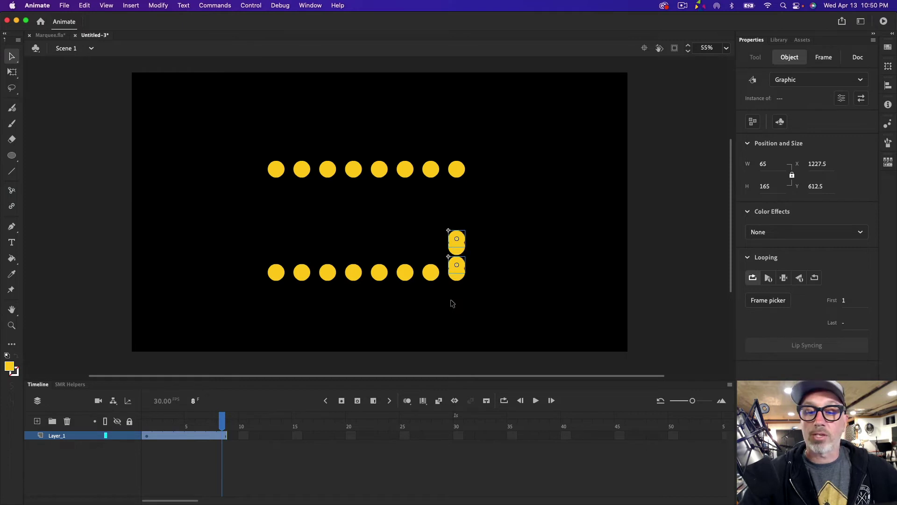
key(shift+Up)
key(shift+Up)
key(shift+Up)
key(shift+Up)
key(shift+Up)
key(shift+Up)
key(shift+Up)
key(shift+Up)
key(shift+Up)
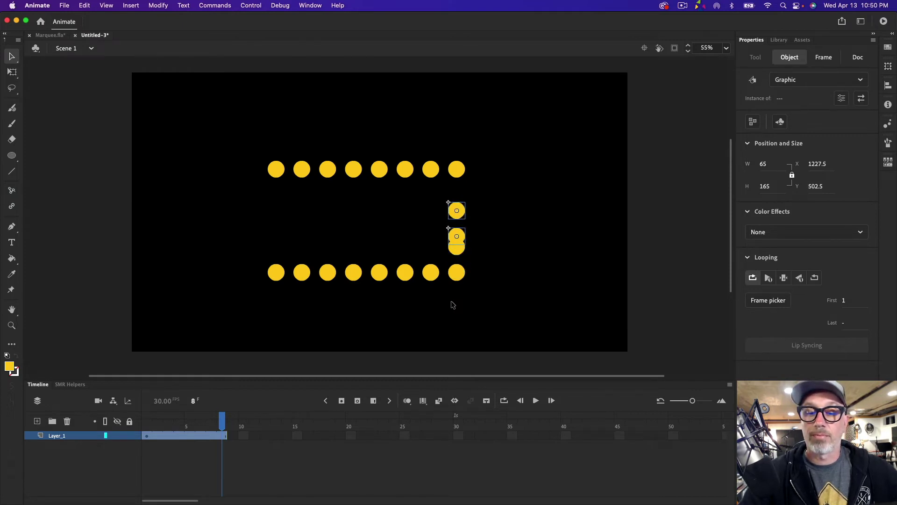
key(shift+Up)
key(shift+Up)
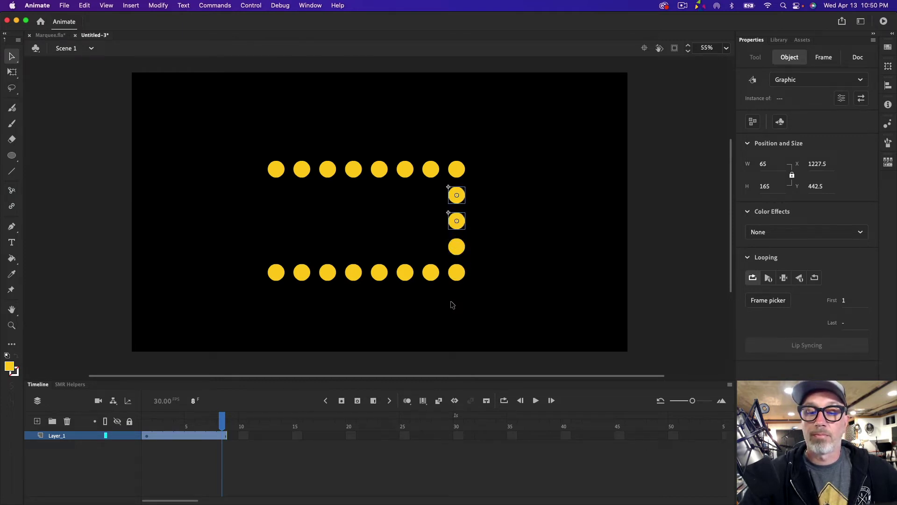
click(494, 260)
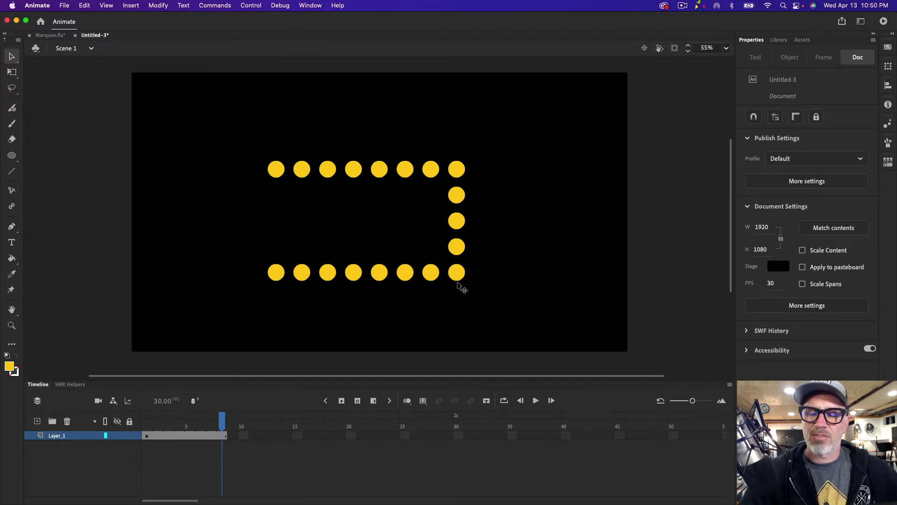
Copy the three right-side lights and shift the copy to form the left column
drag(479, 191, 456, 248)
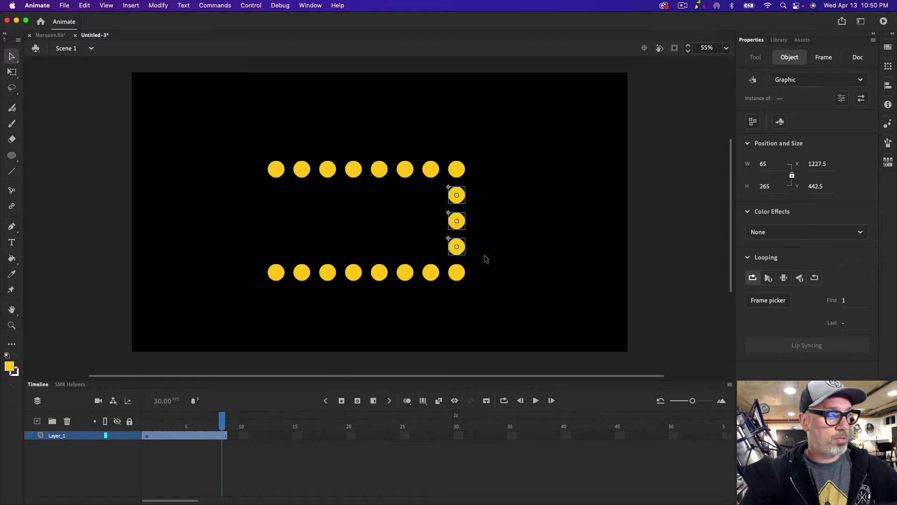
key(shift+Right)
key(shift+Right)
key(shift+Right)
key(shift+Right)
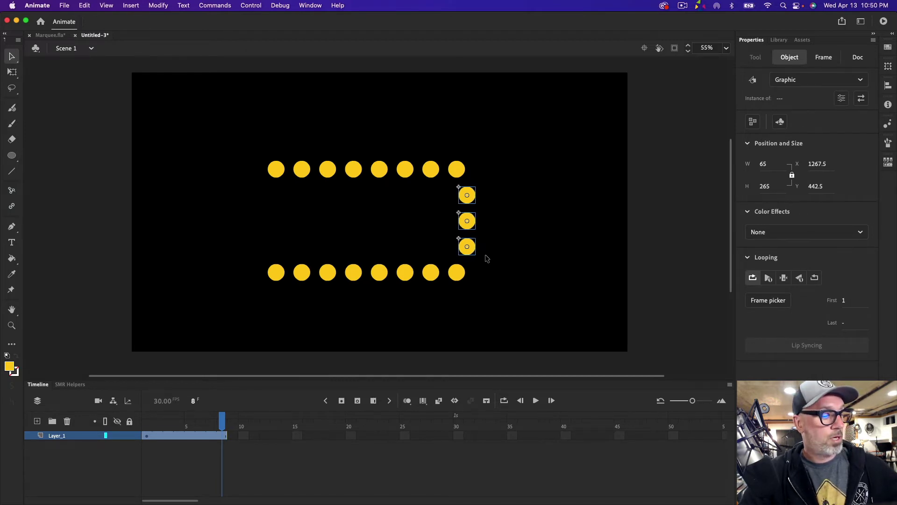
key(super+c)
key(super+shift+v)
key(shift+Left)
key(shift+Left)
key(shift+Left)
key(shift+Left)
key(shift+Left)
key(shift+Left)
key(shift+Left)
key(shift+Left)
key(shift+Left)
key(shift+Left)
key(shift+Left)
key(shift+Left)
key(shift+Left)
key(shift+Left)
key(shift+Left)
key(shift+Left)
key(shift+Left)
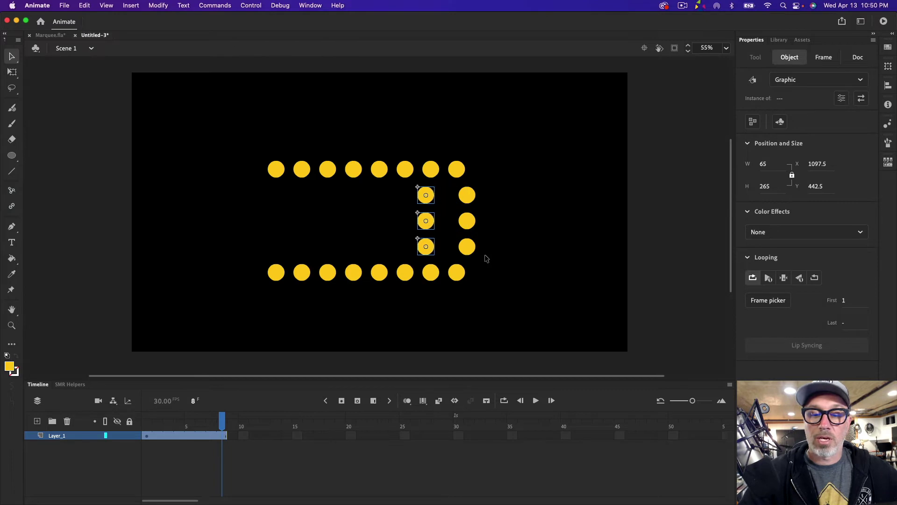
key(shift+Left)
key(shift+Left)
key(shift+Left)
key(shift+Left)
key(shift+Left)
key(shift+Left)
key(shift+Left)
key(shift+Left)
key(shift+Left)
key(shift+Left)
key(shift+Left)
key(shift+Left)
key(shift+Left)
key(shift+Left)
key(shift+Left)
key(shift+Left)
key(shift+Left)
key(shift+Left)
key(shift+Left)
key(shift+Left)
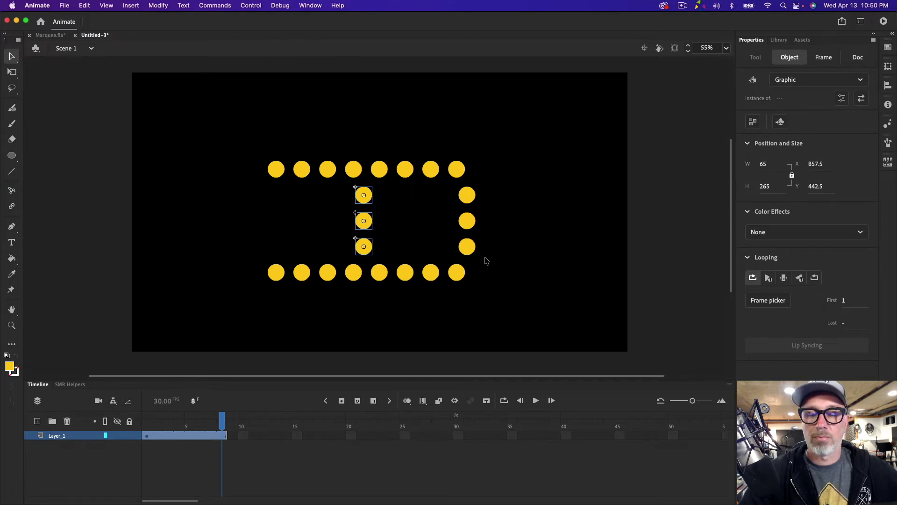
key(shift+Left)
key(shift+Left)
key(shift+Left)
key(shift+Left)
key(shift+Left)
key(shift+Left)
key(shift+Left)
key(shift+Left)
key(shift+Left)
key(shift+Left)
key(shift+Left)
key(shift+Left)
key(shift+Left)
key(shift+Left)
key(shift+Left)
key(shift+Left)
key(shift+Left)
key(shift+Left)
key(shift+Left)
key(shift+Left)
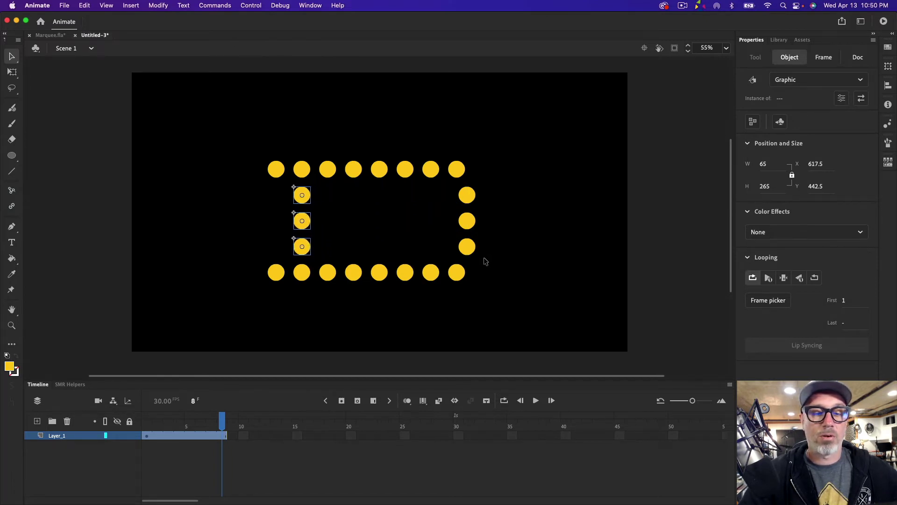
key(shift+Left)
key(shift+Left)
key(shift+Left)
key(shift+Left)
key(shift+Left)
key(shift+Left)
key(shift+Left)
key(shift+Left)
key(shift+Left)
key(shift+Left)
key(shift+Left)
key(shift+Left)
key(shift+Left)
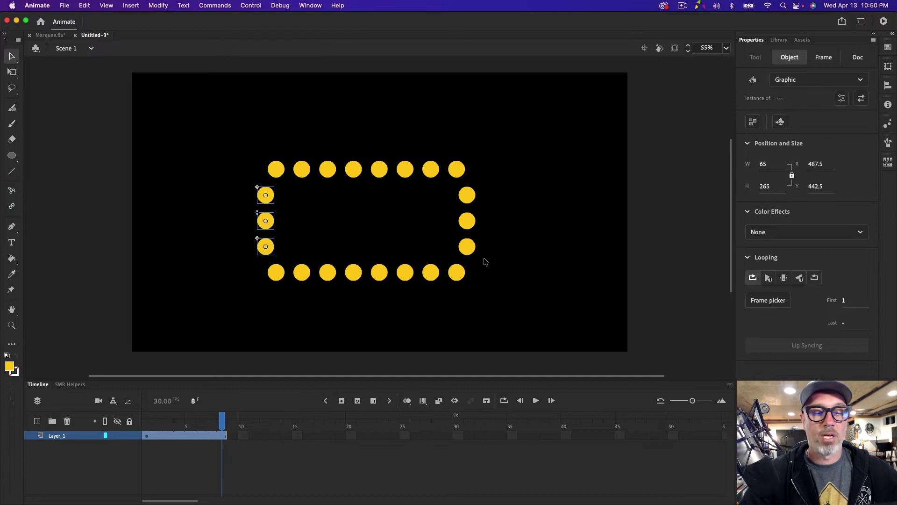
key(shift+Right)
key(shift+Right)
key(shift+Right)
key(shift+Right)
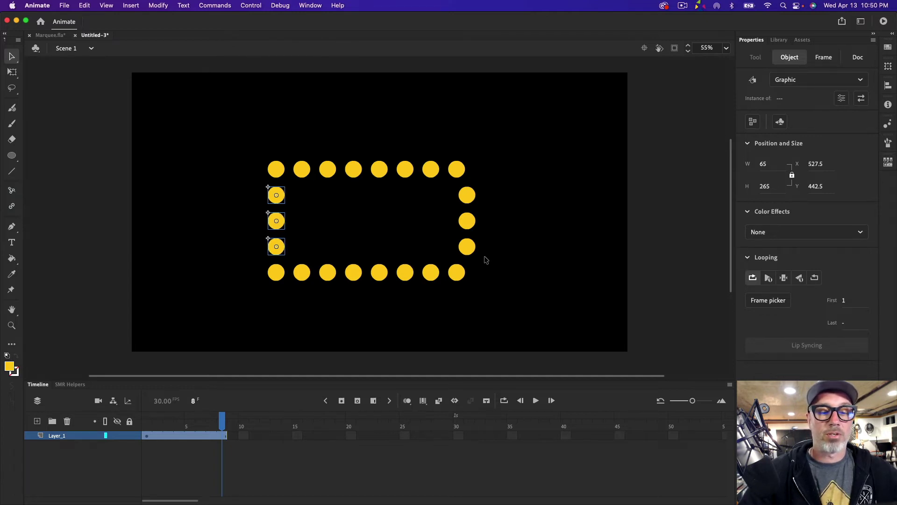
Nudge the right column back into line with the corner lights
drag(498, 183, 454, 242)
key(shift+Left)
key(shift+Left)
key(shift+Left)
key(shift+Left)
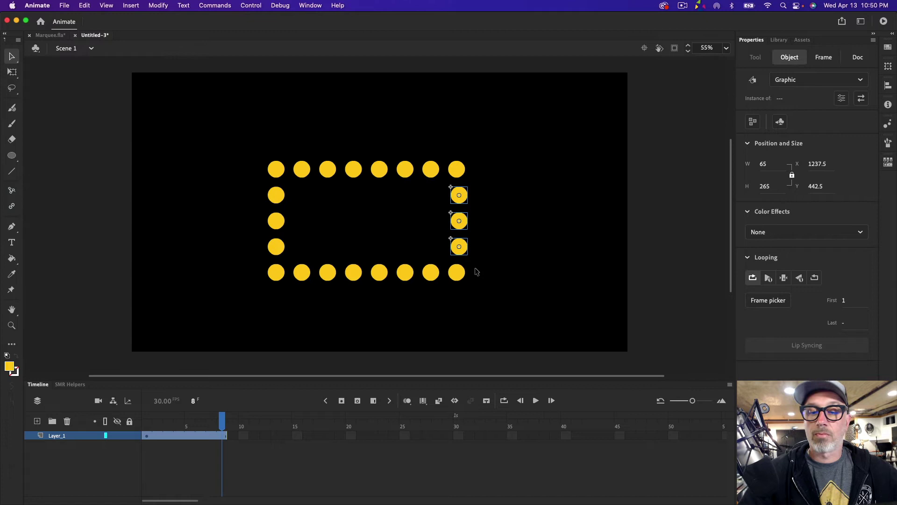
click(491, 258)
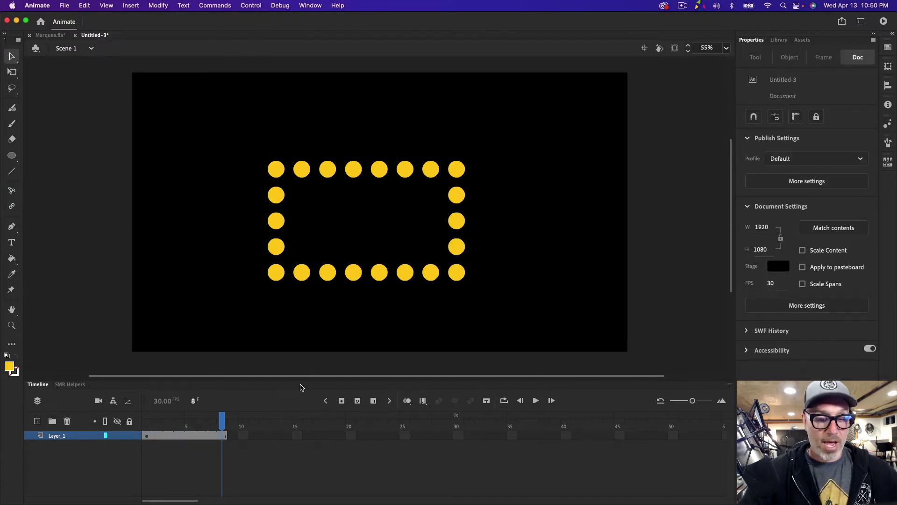
key(Return)
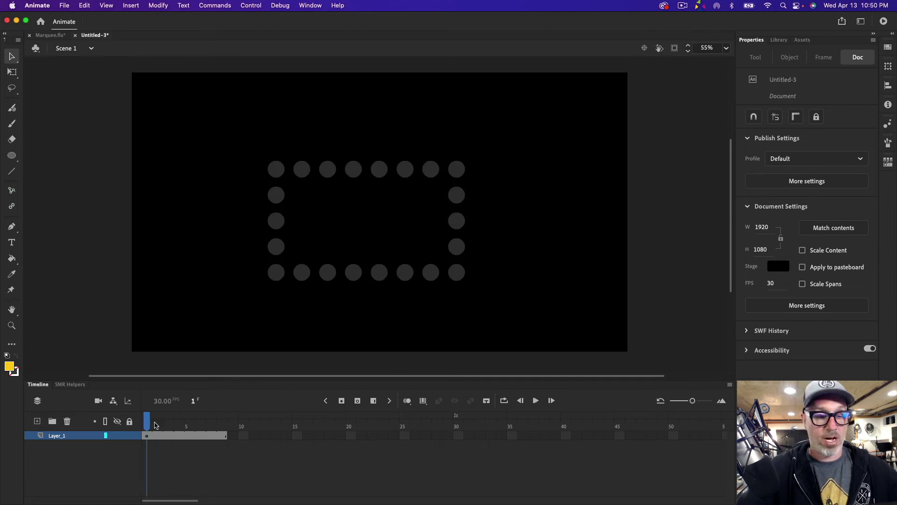
click(169, 424)
drag(170, 424, 133, 428)
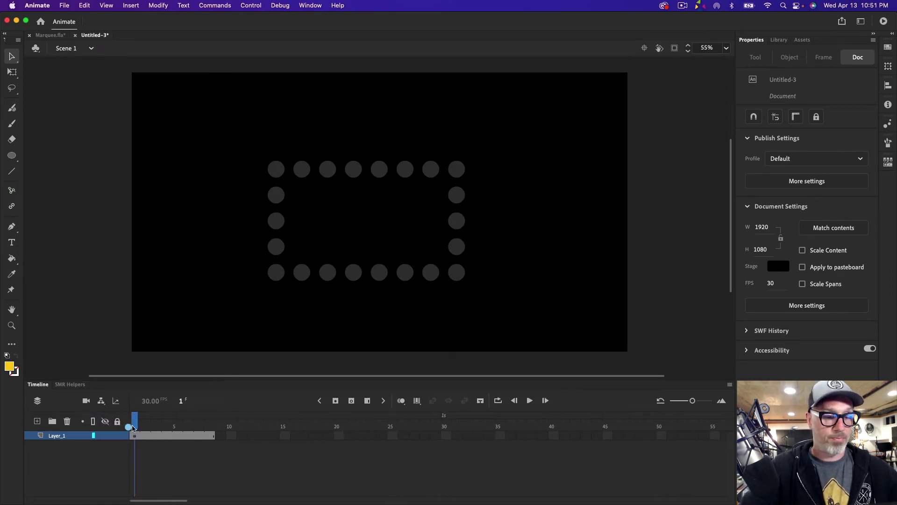
click(349, 275)
key(Left)
key(Left)
key(Left)
key(Left)
key(Left)
key(Left)
key(Left)
key(Down)
key(Down)
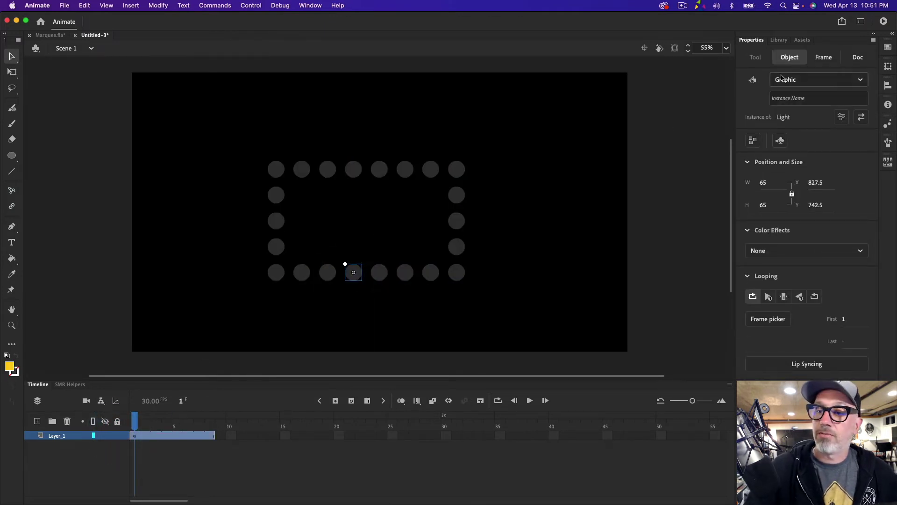
drag(406, 270, 458, 220)
double_click(301, 168)
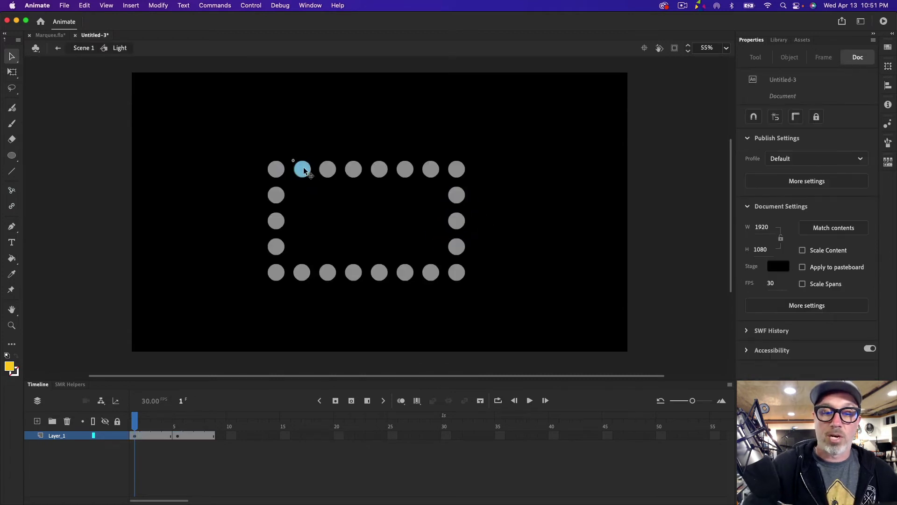
click(140, 437)
key(Return)
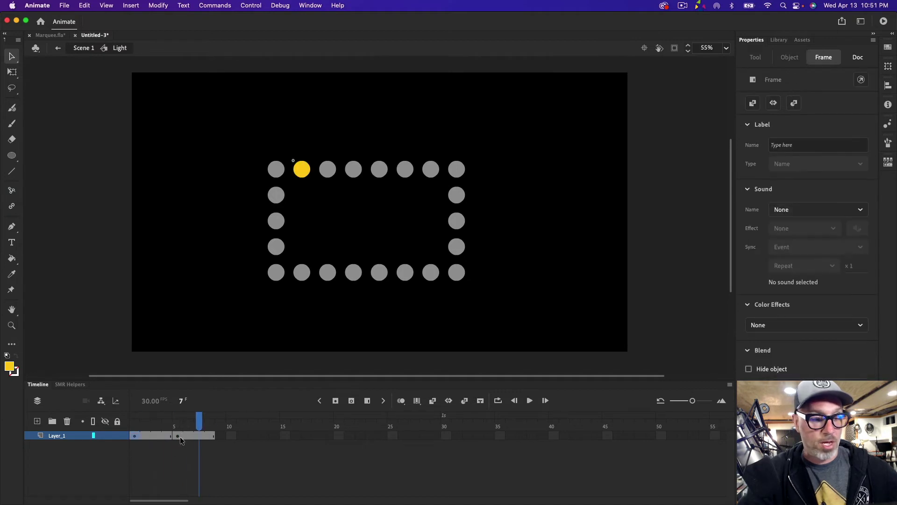
click(181, 435)
mouse_move(178, 435)
mouse_down()
mouse_move(146, 429)
mouse_move(178, 429)
mouse_up()
click(430, 133)
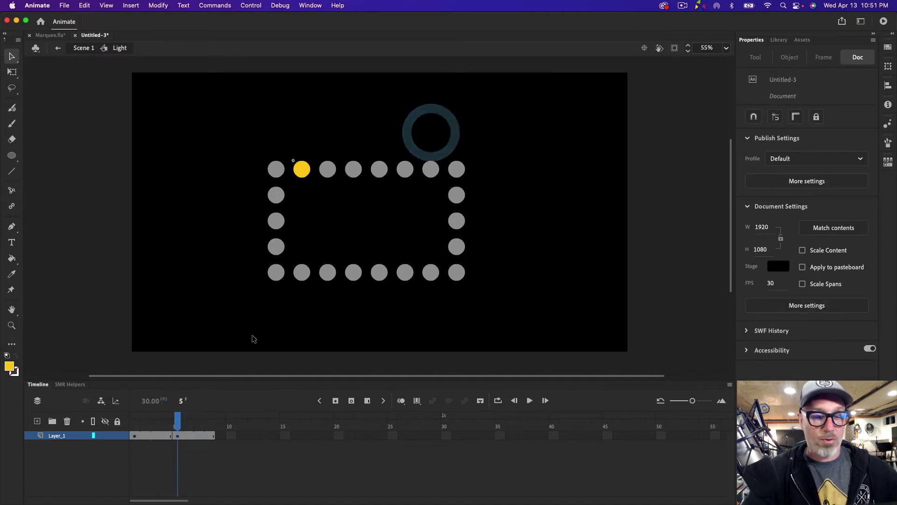
double_click(263, 307)
click(135, 429)
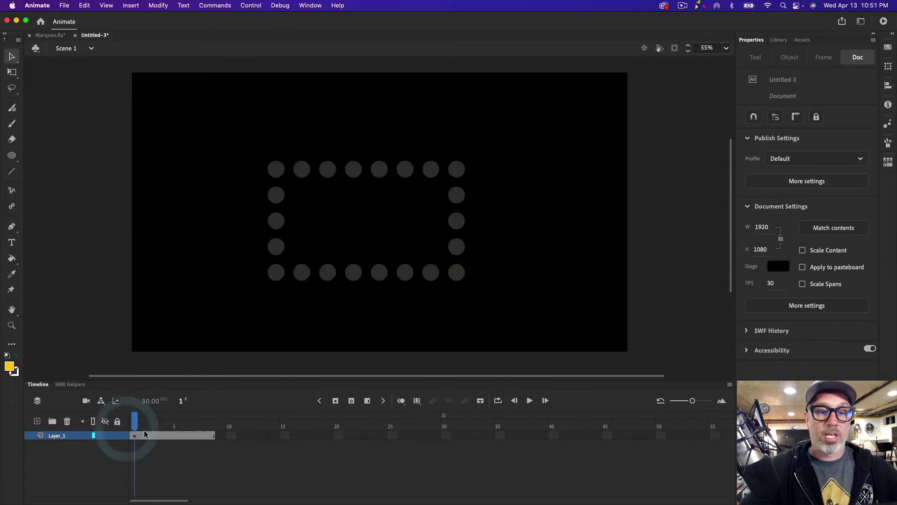
Select every other light around the border, across the top, right, bottom and left sides
click(279, 167)
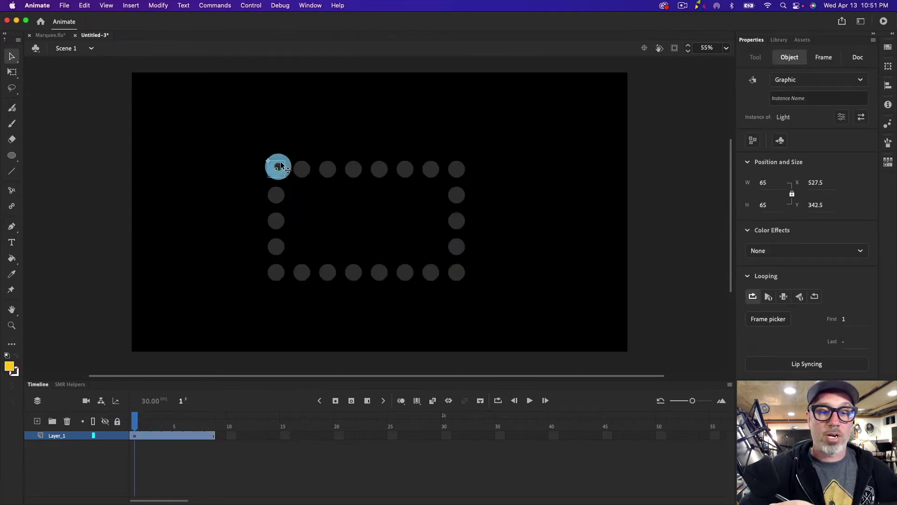
shift+click(329, 167)
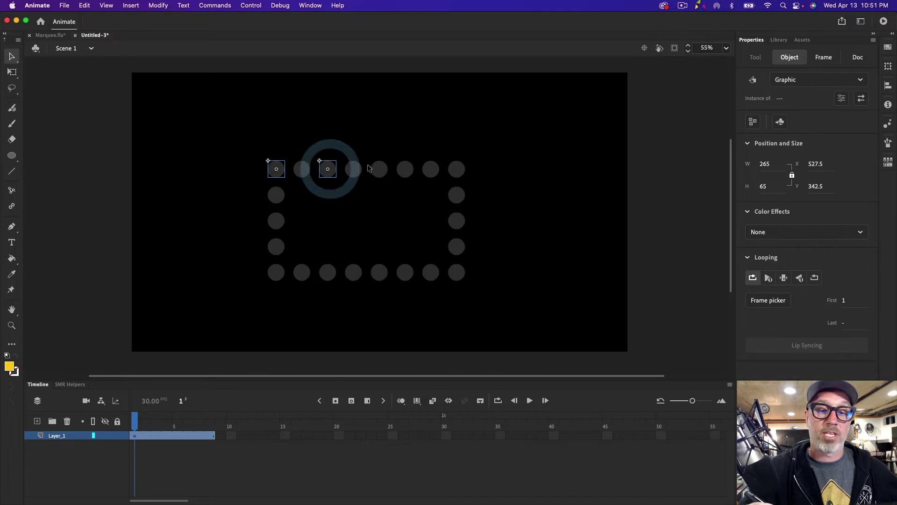
shift+click(379, 169)
shift+click(431, 169)
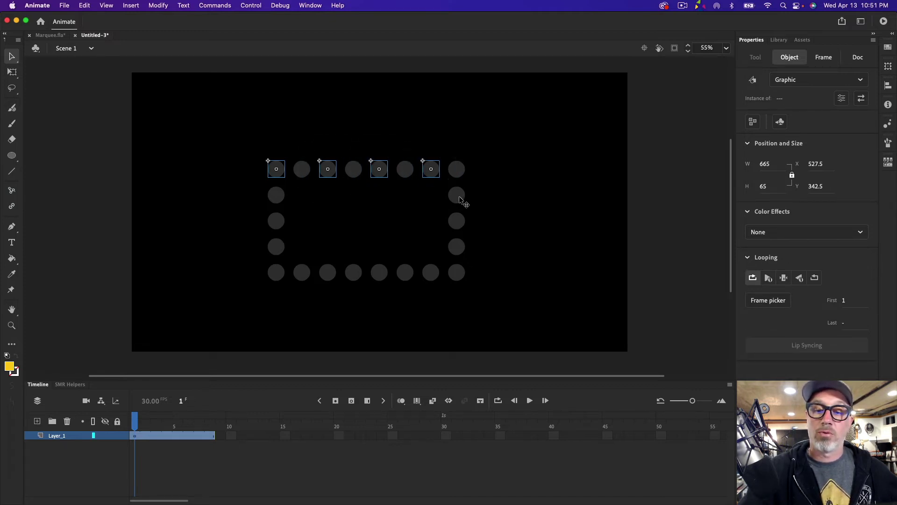
shift+click(458, 195)
shift+click(459, 246)
shift+click(431, 272)
shift+click(379, 272)
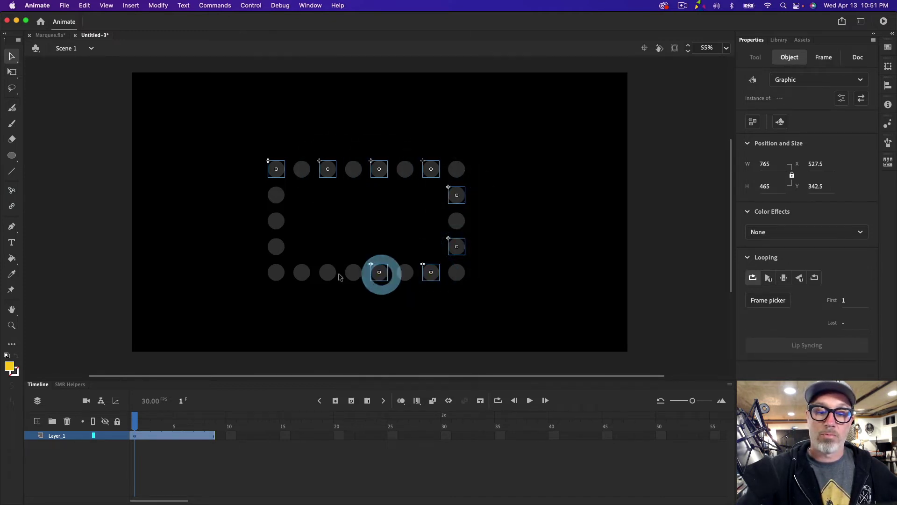
shift+click(327, 272)
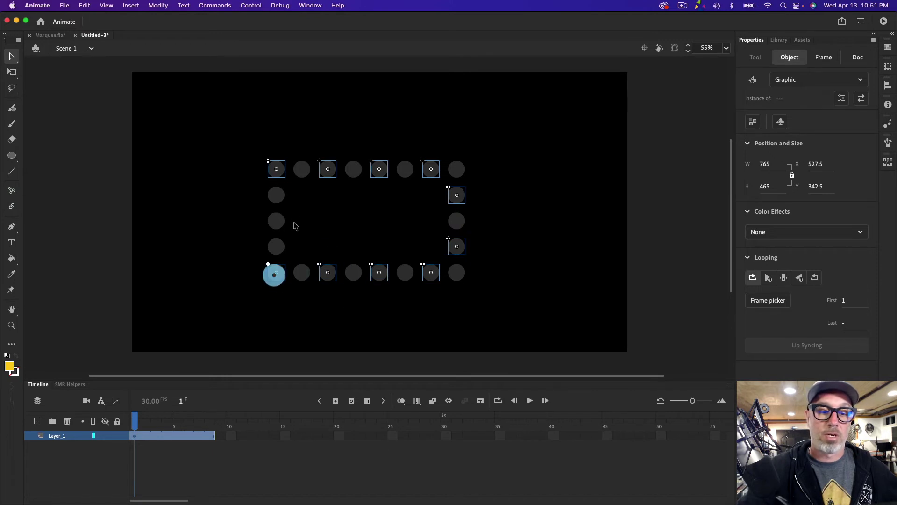
shift+click(276, 221)
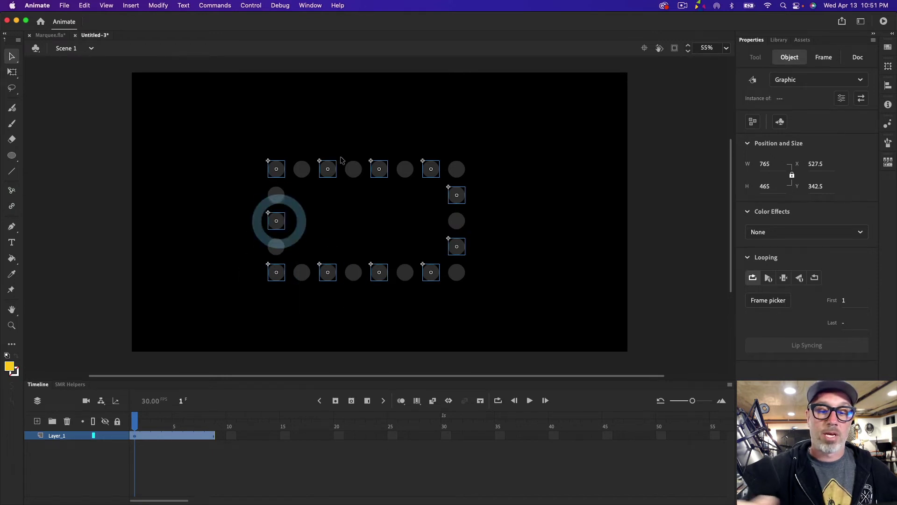
Set the selected lights' Looping First frame to 5 and preview the alternating chase
click(845, 300)
key(super+v)
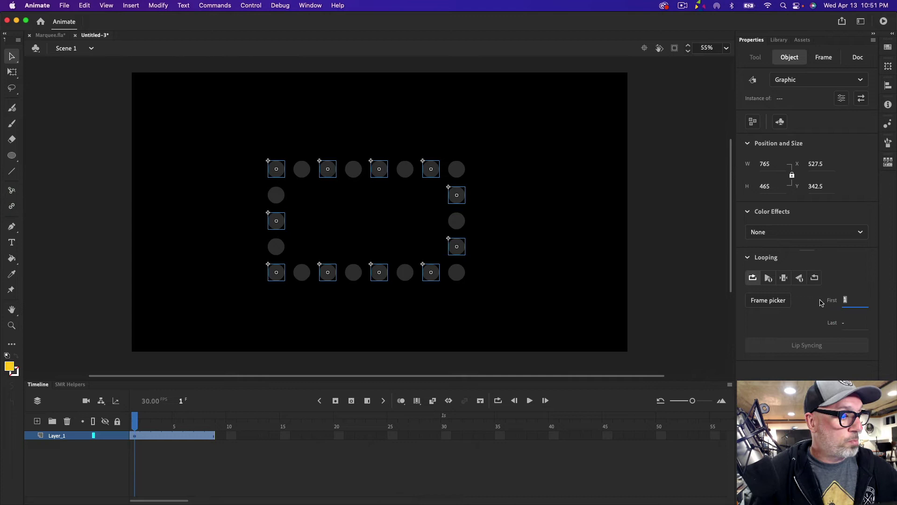
text(5)
key(Return)
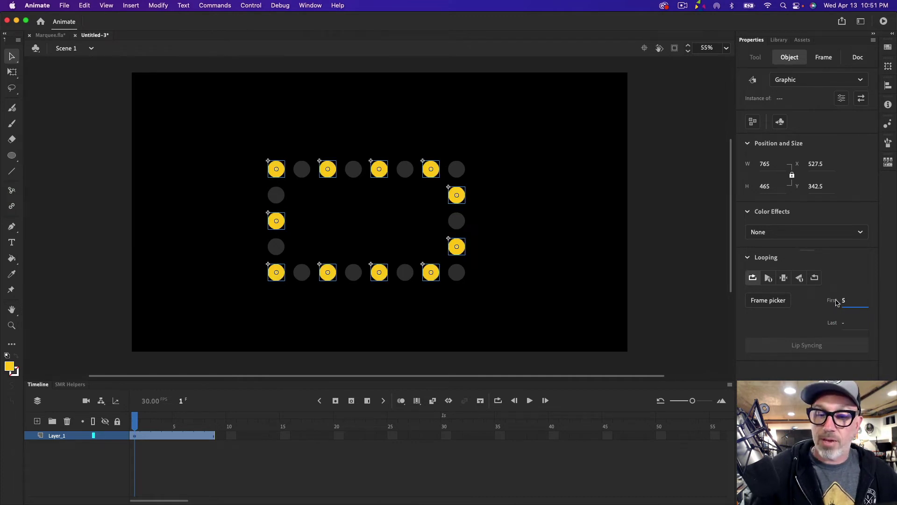
click(650, 302)
key(Return)
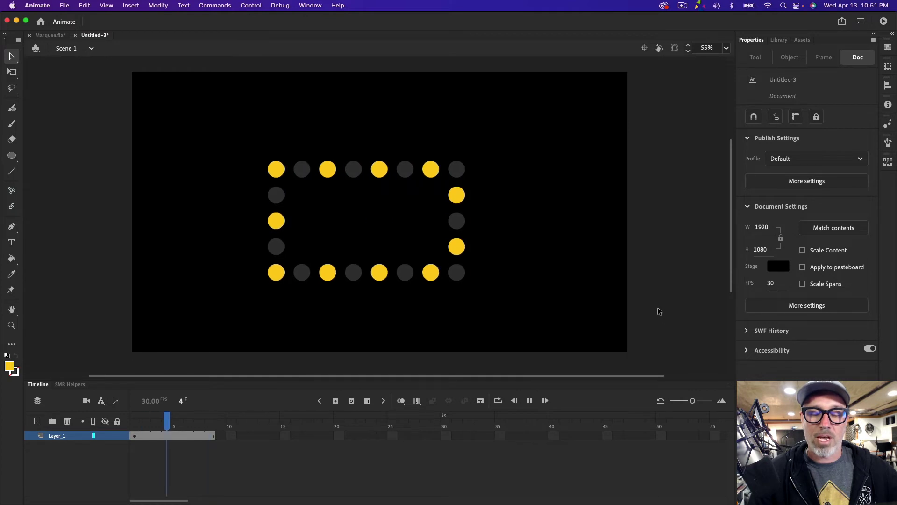
Stop the preview, play Marquee.fla for comparison, then go back to Untitled-3
key(Return)
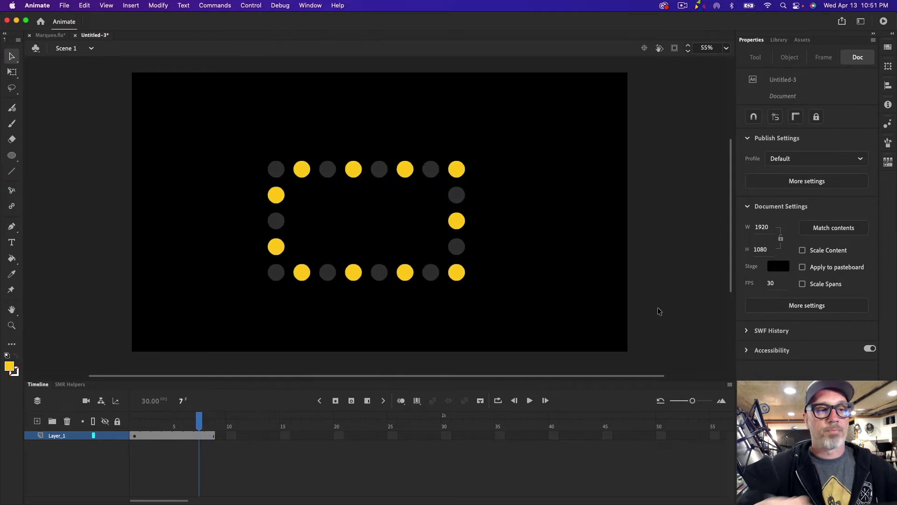
click(50, 35)
key(Return)
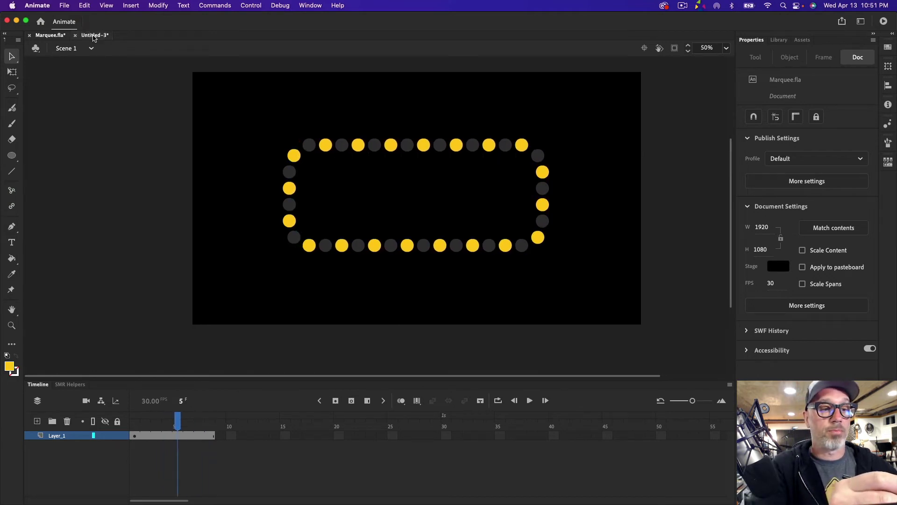
click(94, 35)
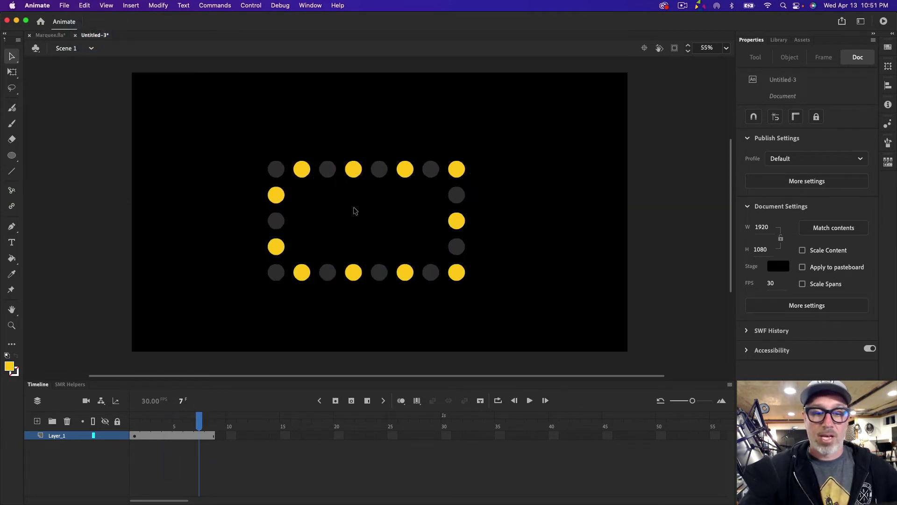
Convert all the circles on the stage into a graphic symbol named marquee
drag(220, 136, 561, 311)
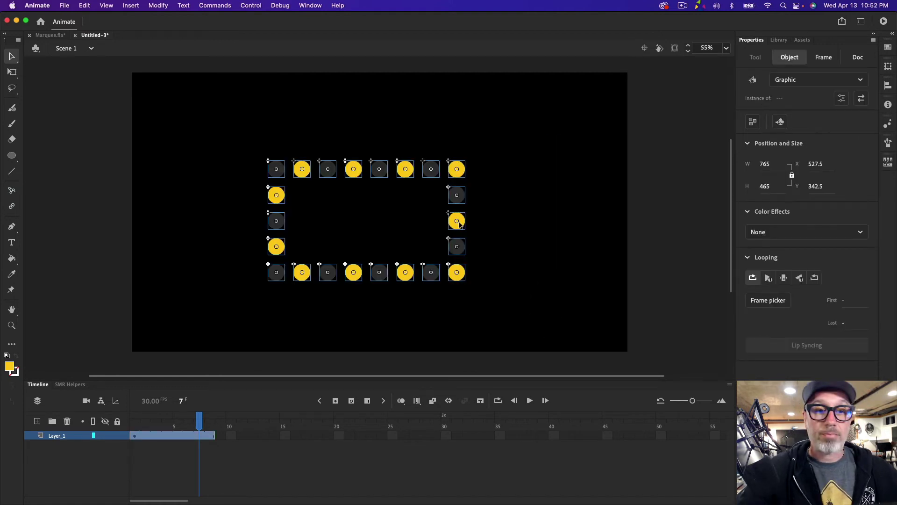
click(158, 5)
click(180, 34)
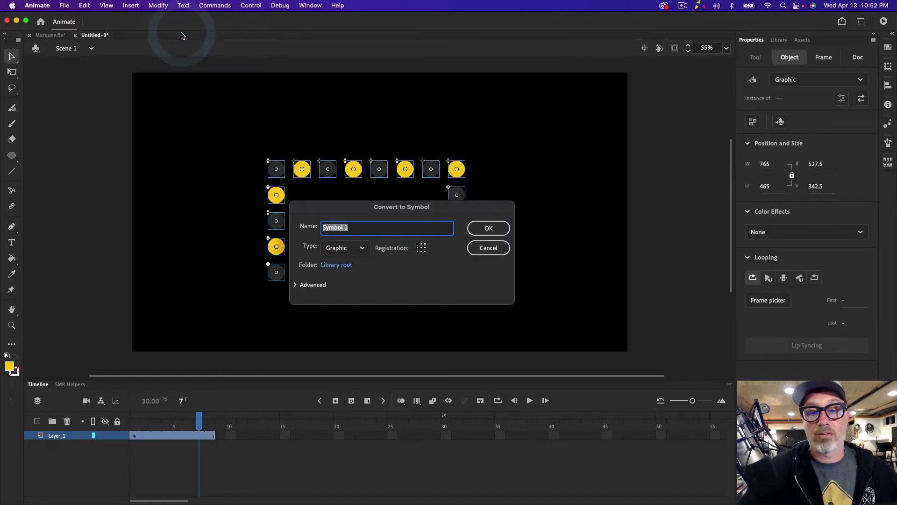
text(marquee)
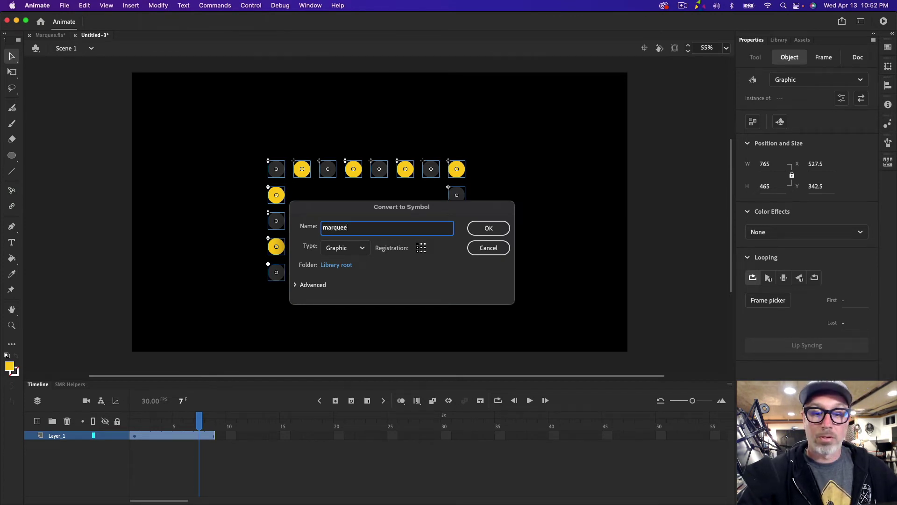
click(488, 228)
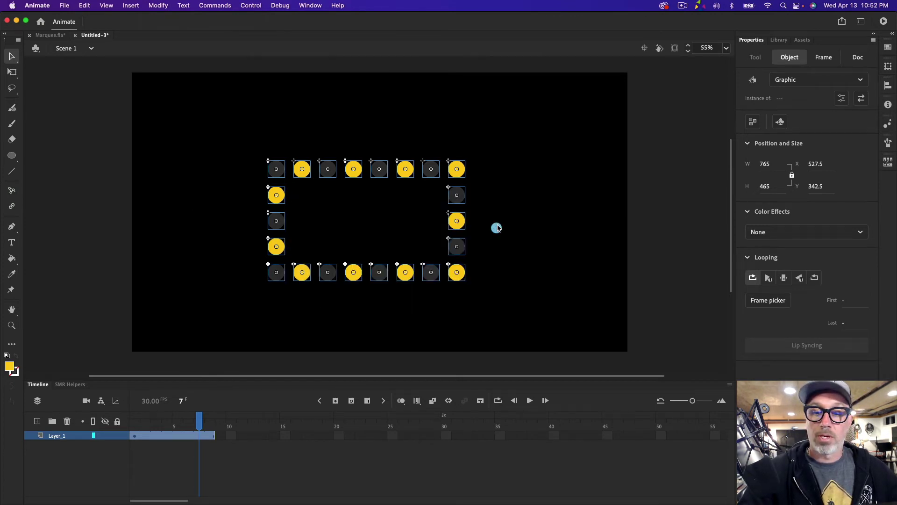
Open the marquee symbol and insert a keyframe at frame 8 of its timeline
double_click(431, 169)
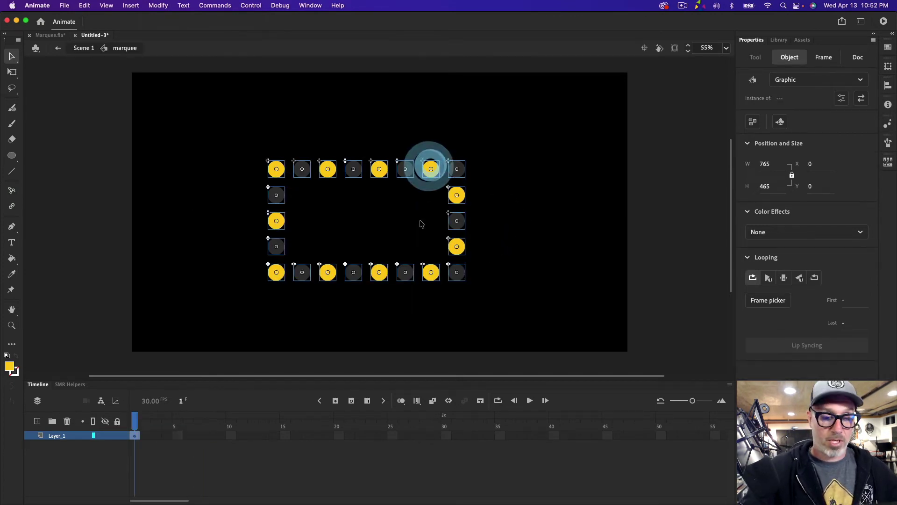
click(210, 435)
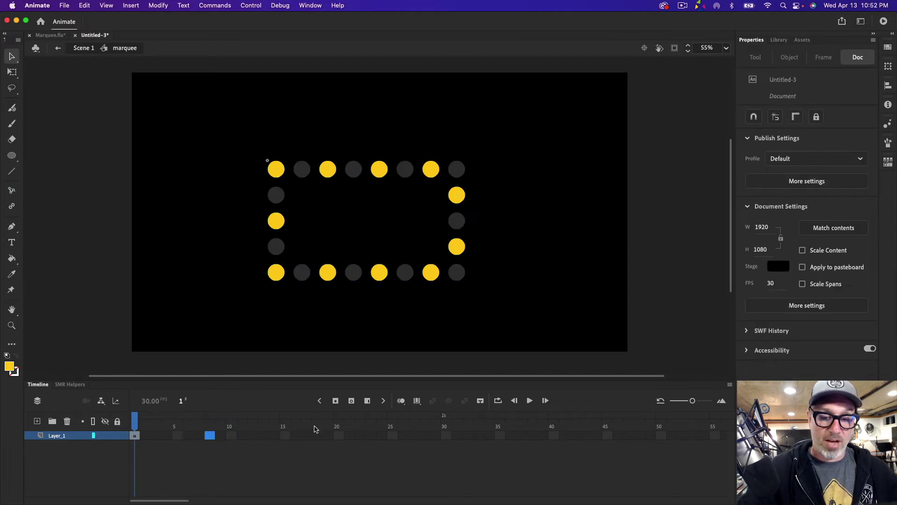
click(367, 401)
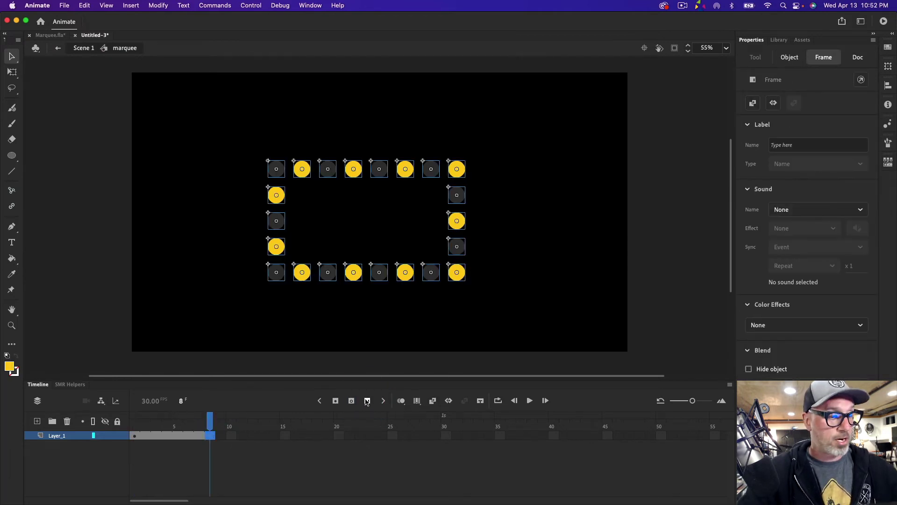
click(409, 323)
Inspect the Light symbol's frames, then return to Scene 1
double_click(404, 272)
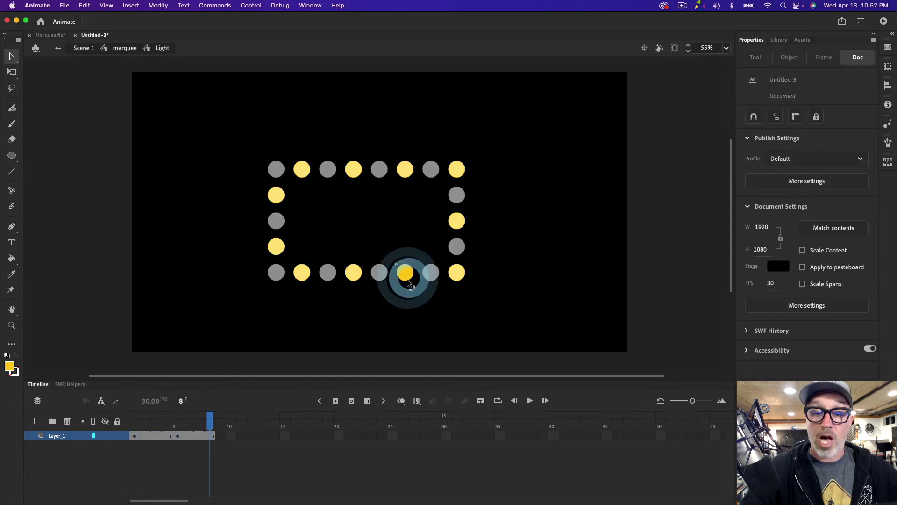
click(228, 434)
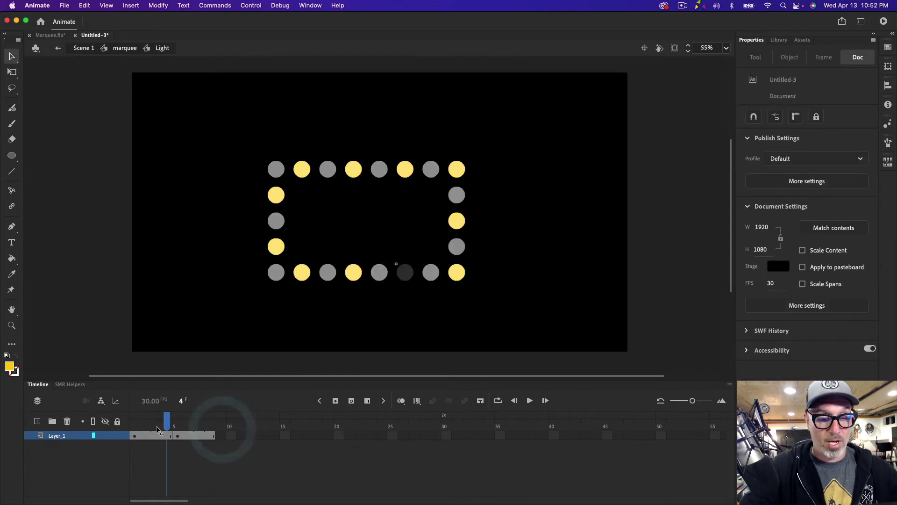
click(228, 434)
double_click(406, 298)
click(405, 272)
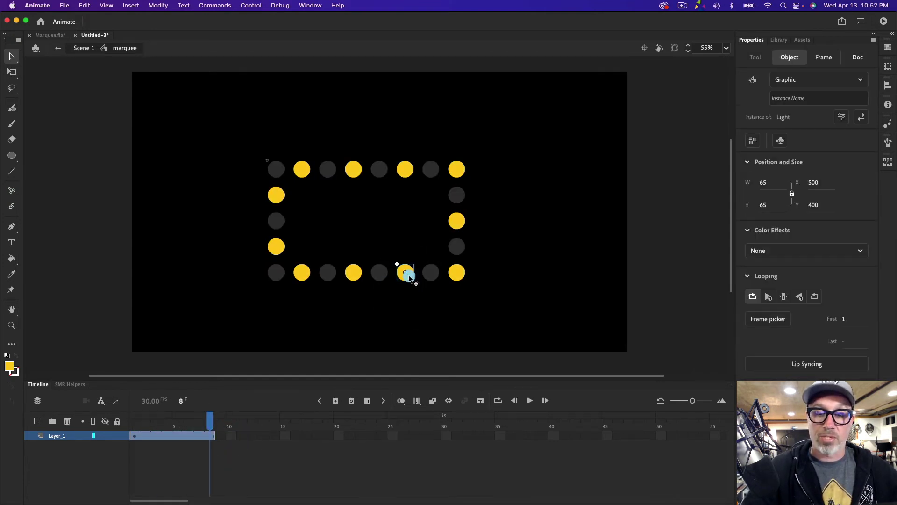
click(214, 435)
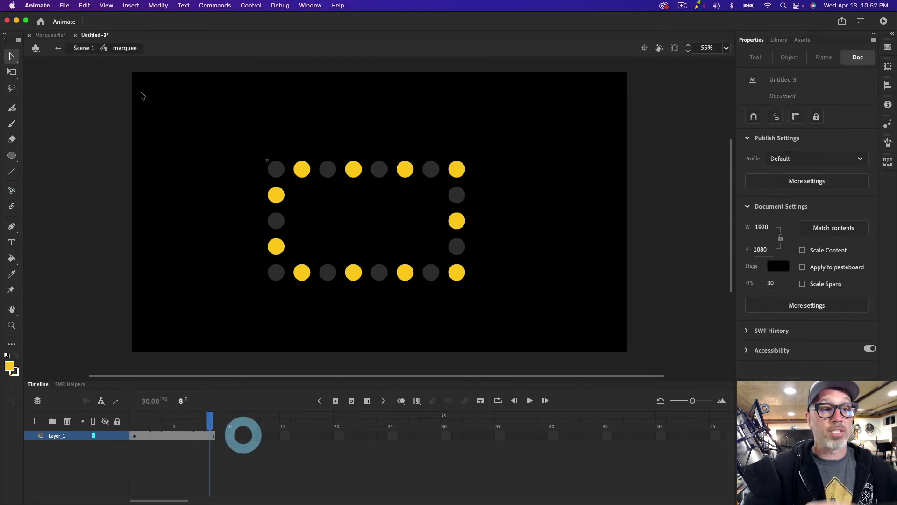
click(84, 47)
Scale the marquee instance with Free Transform, then switch to the Marquee.fla document
click(410, 306)
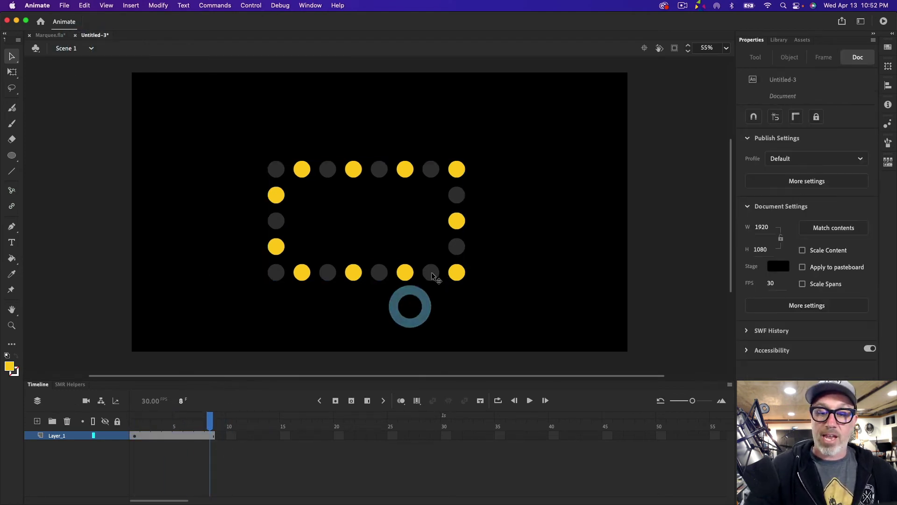
click(431, 272)
key(q)
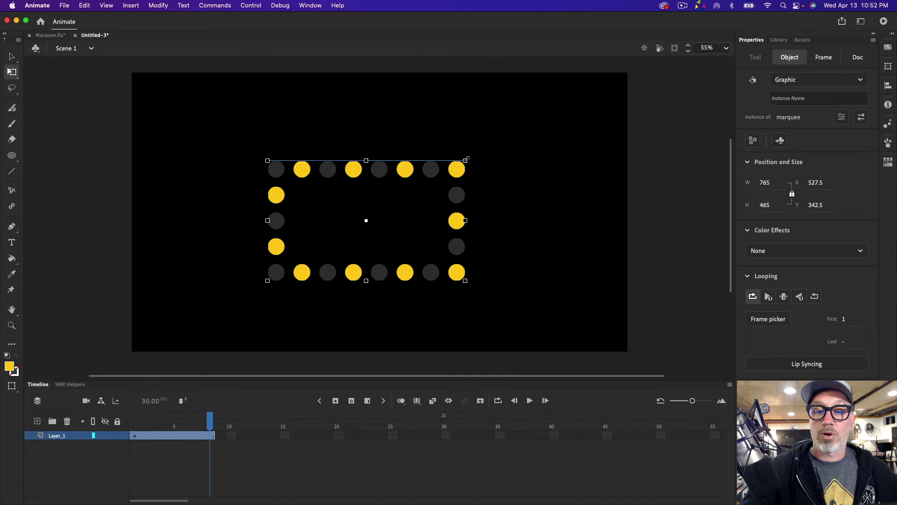
mouse_move(466, 159)
mouse_down()
mouse_move(541, 125)
mouse_move(416, 188)
mouse_move(544, 88)
mouse_move(426, 177)
mouse_move(482, 145)
mouse_move(449, 159)
mouse_move(473, 145)
mouse_up()
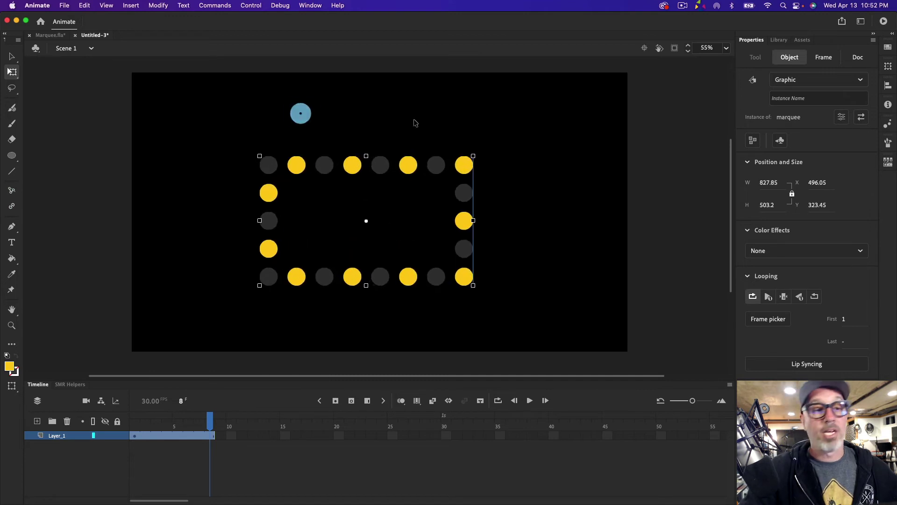
click(50, 35)
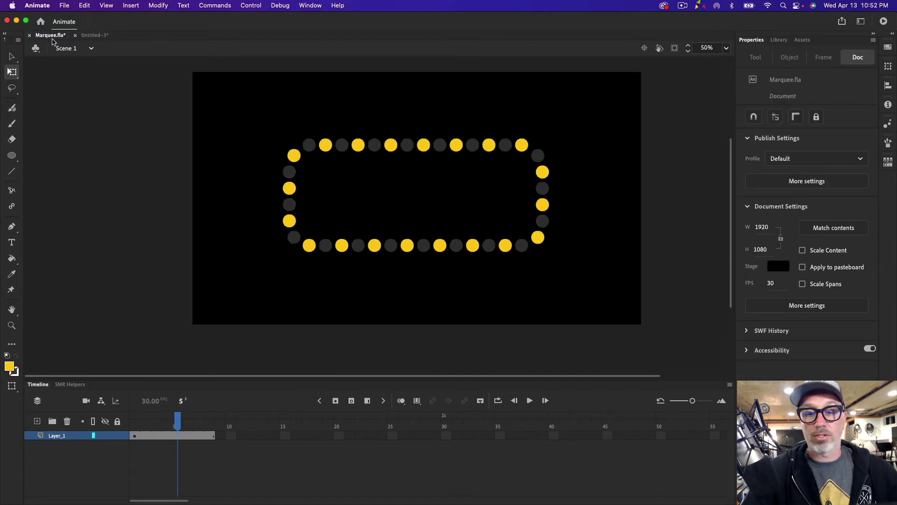
Play and stop Marquee.fla's chase, move to frame 8 and zoom in on the dots
key(Return)
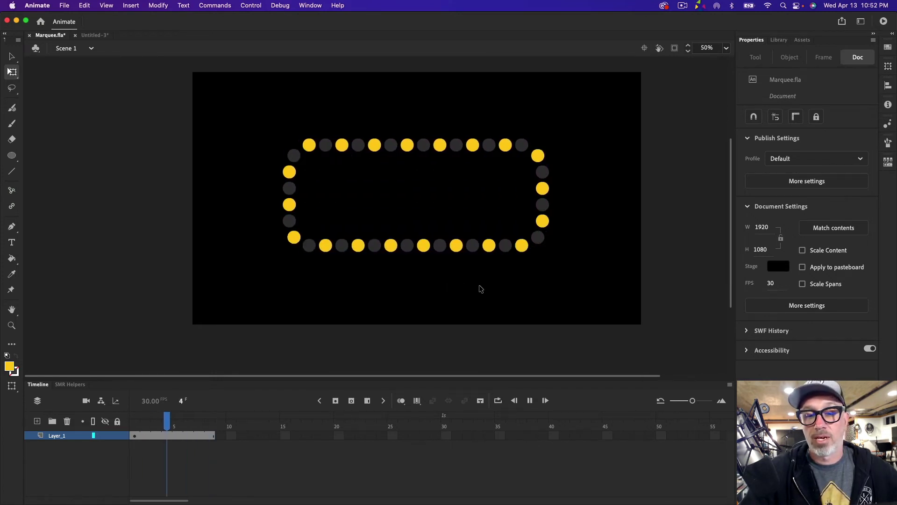
key(Return)
click(210, 422)
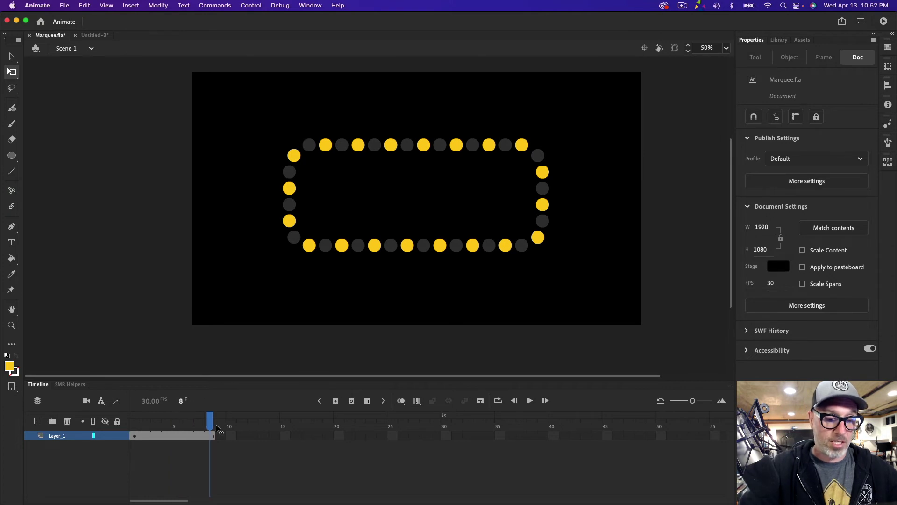
key(z)
click(438, 245)
click(448, 209)
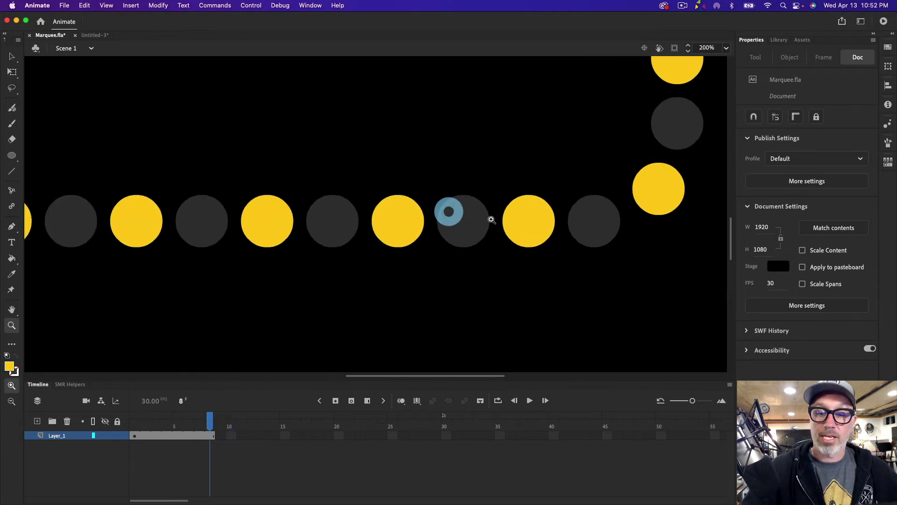
Open Symbol 1 at frame 1 and add a new layer above Layer_1
key(v)
double_click(404, 229)
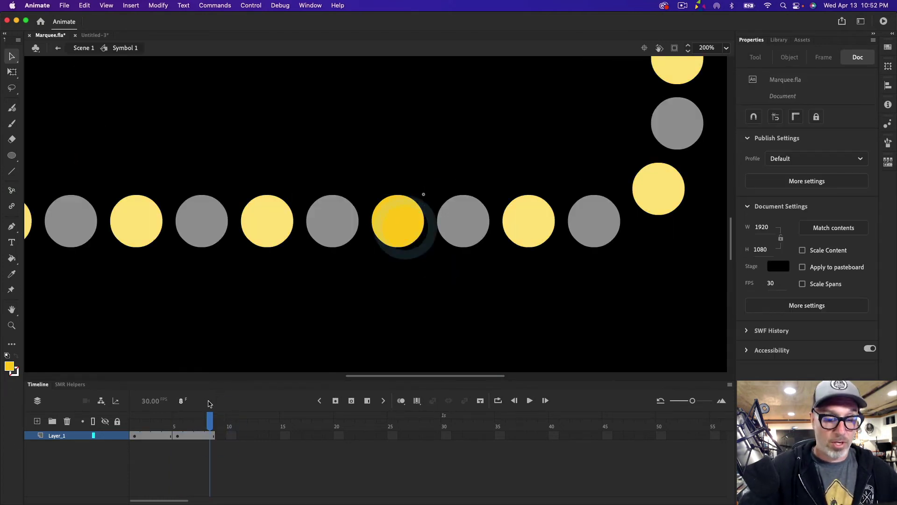
drag(209, 414, 114, 422)
click(37, 420)
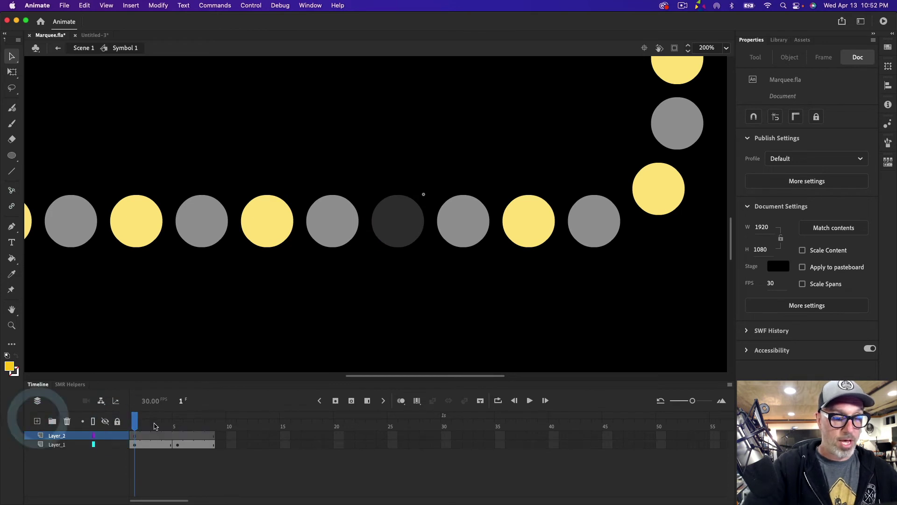
Set up a white Classic Brush in Paint Inside mode at a smaller size
click(11, 156)
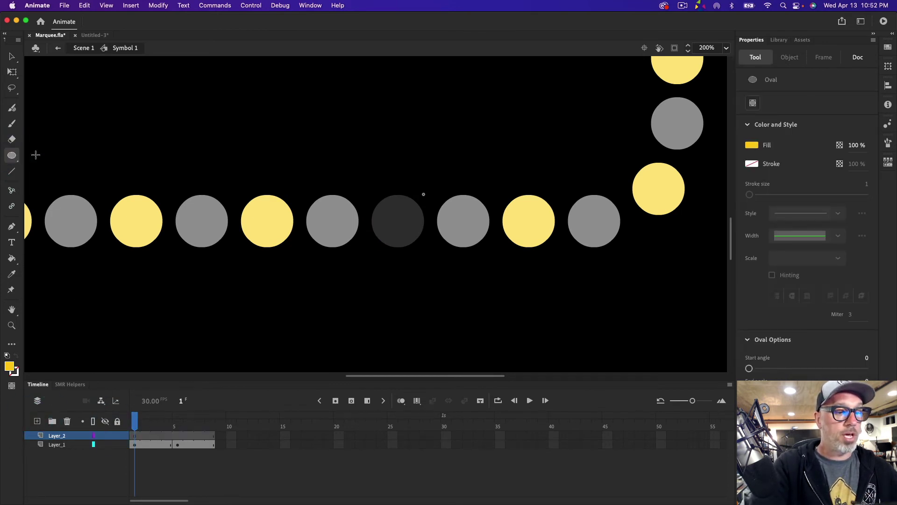
click(11, 125)
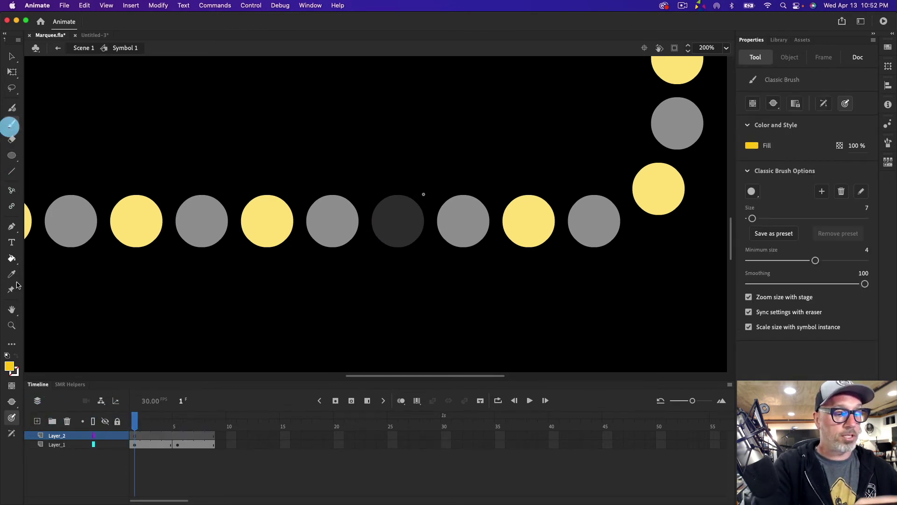
click(752, 145)
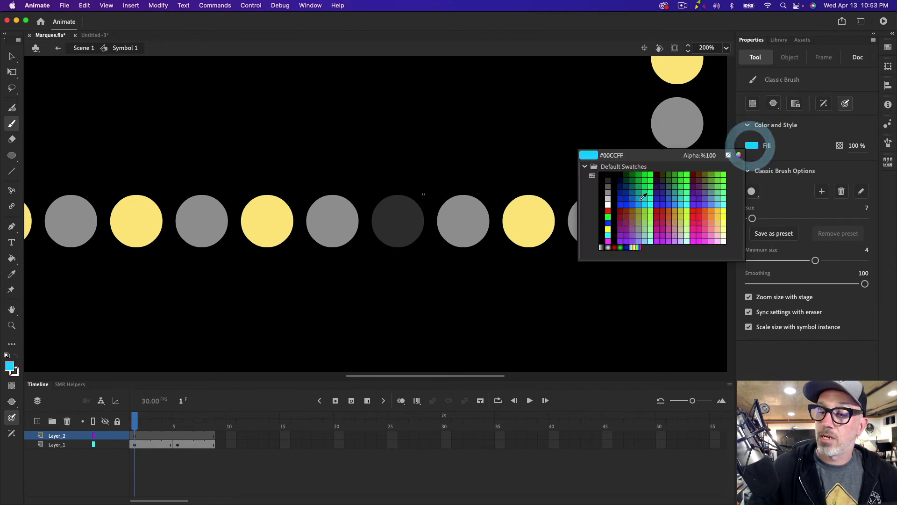
click(608, 204)
click(753, 105)
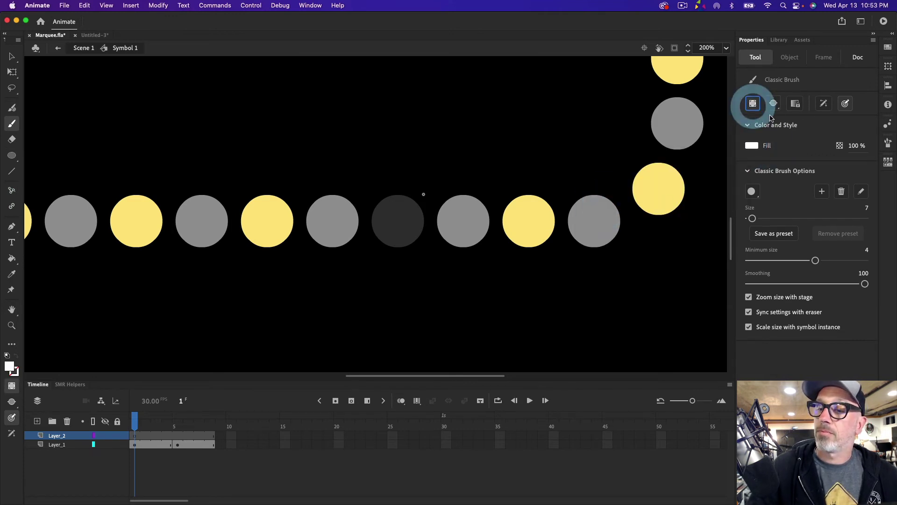
click(762, 219)
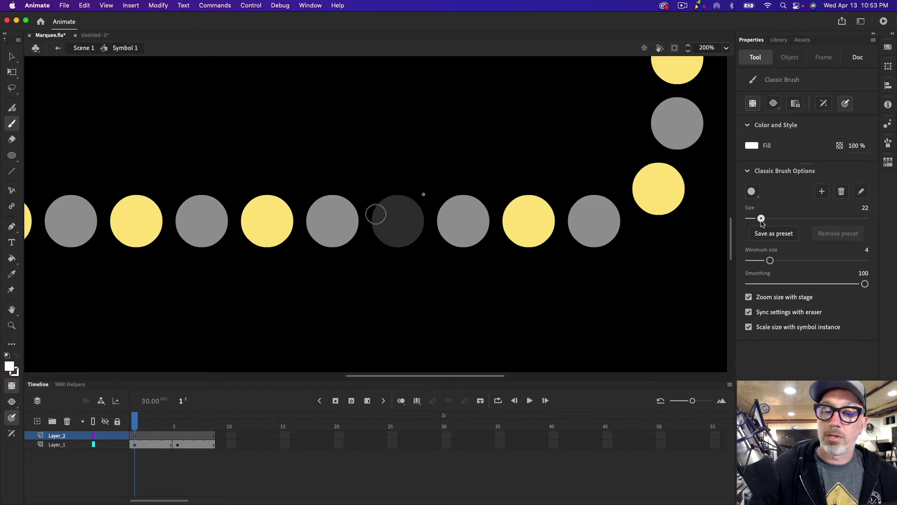
click(757, 218)
click(845, 104)
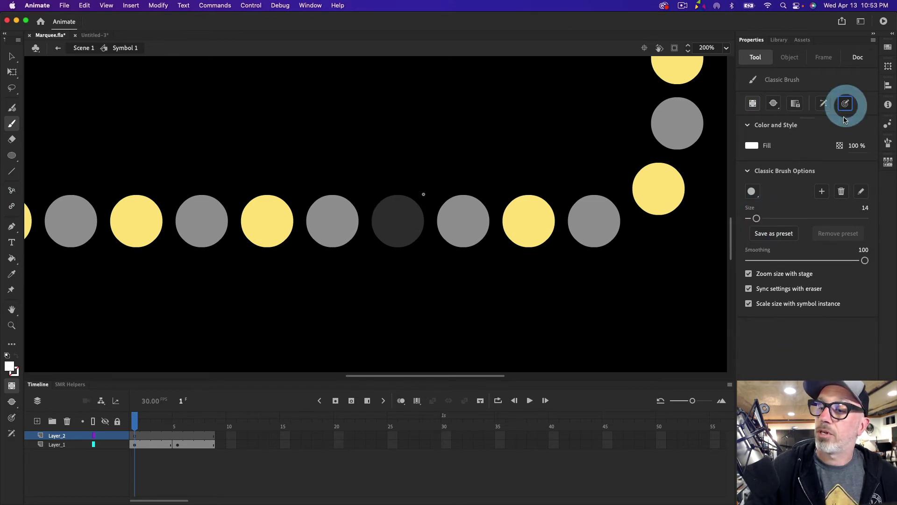
Paint a thin, semi-transparent white highlight on the circle, preview, and return to Scene 1
drag(660, 246, 628, 295)
key(super+z)
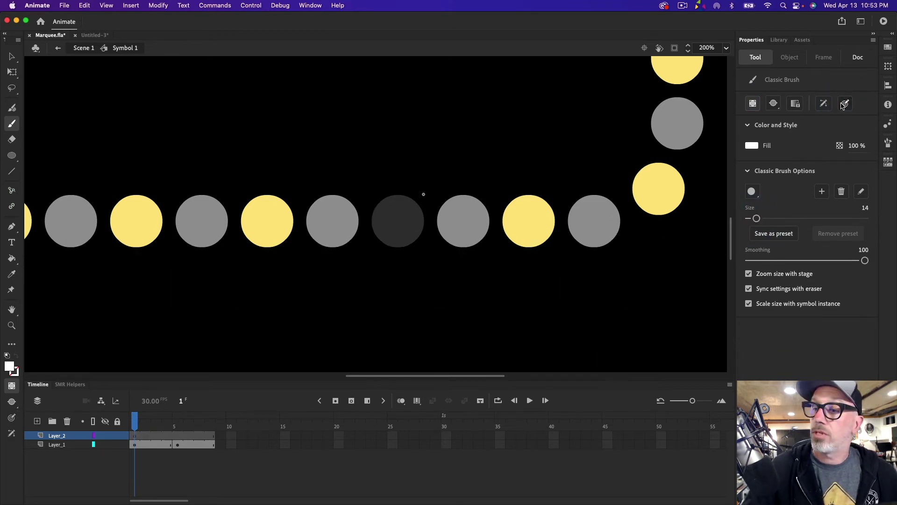
click(845, 103)
drag(756, 218, 757, 218)
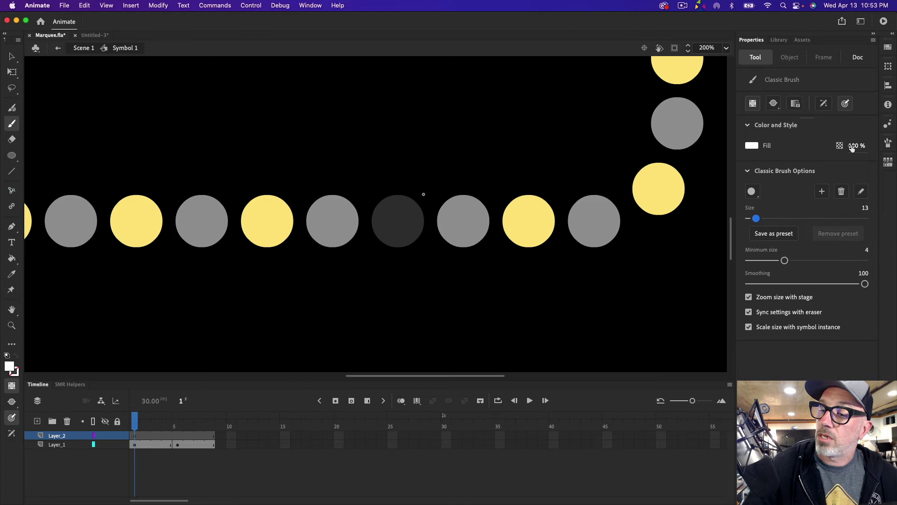
drag(851, 148, 835, 158)
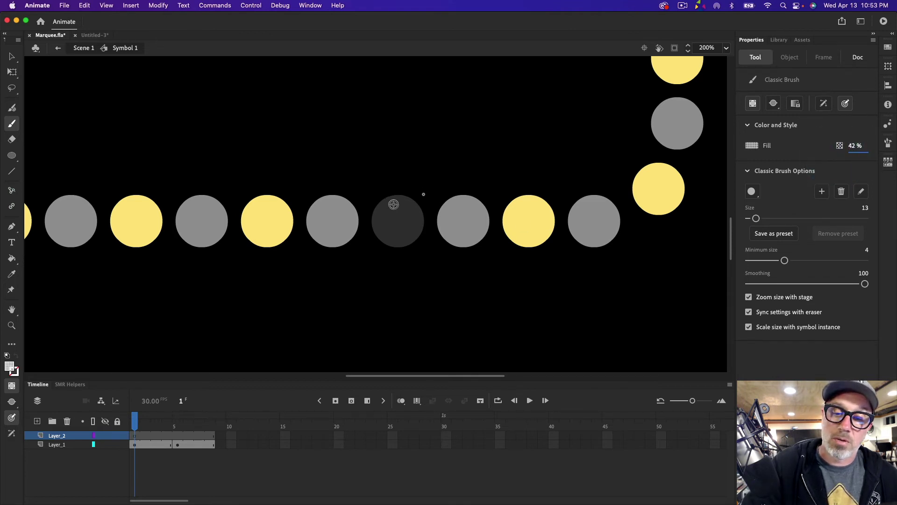
drag(385, 207, 380, 215)
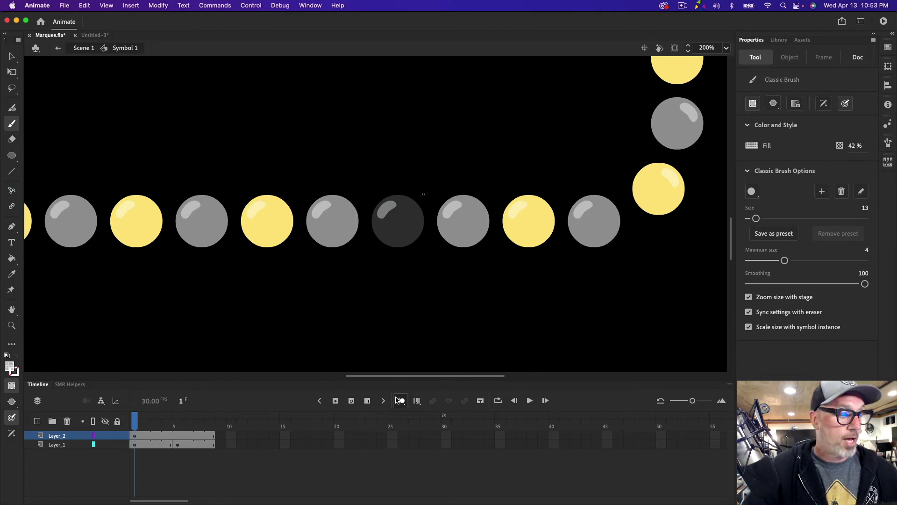
key(Return)
click(393, 216)
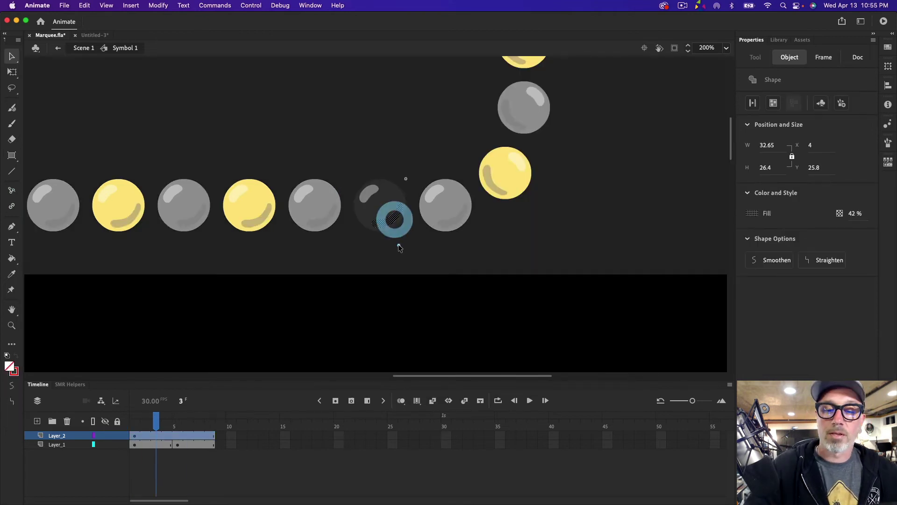
click(399, 256)
Preview the scene, then drop a light onto the top of the red rounded-rectangle path
key(Return)
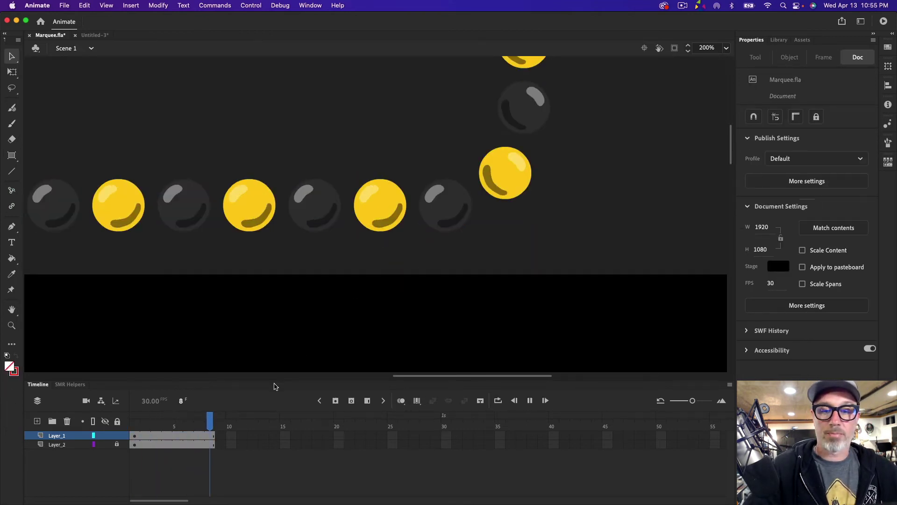
key(super+minus)
key(super+minus)
key(super+minus)
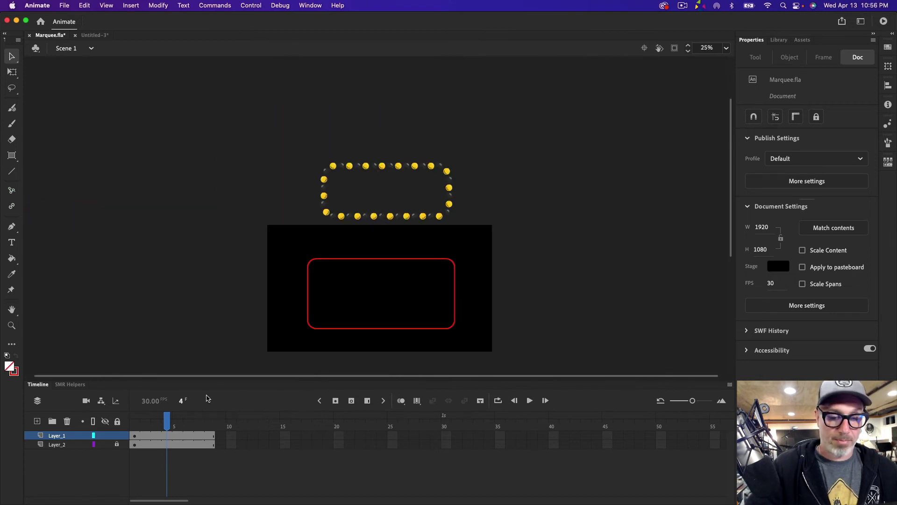
click(103, 435)
click(391, 216)
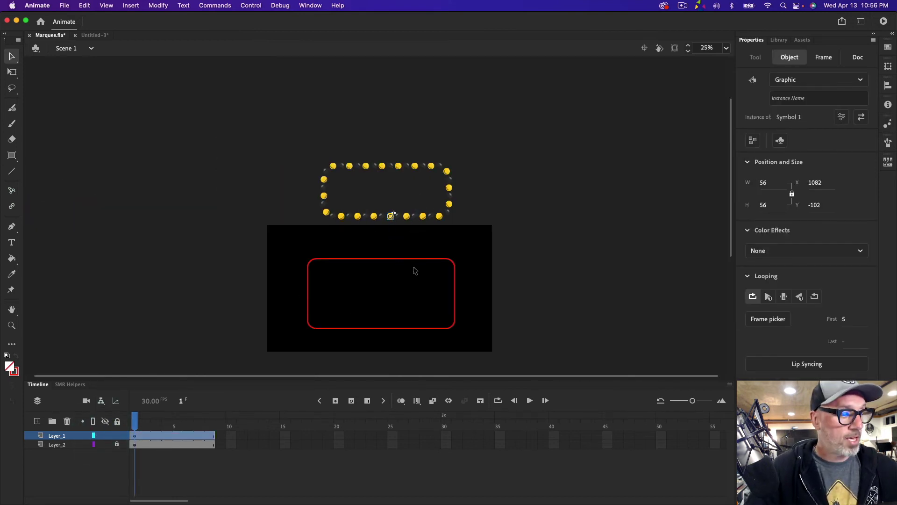
key(super+equal)
key(super+equal)
drag(407, 289, 439, 149)
key(super+minus)
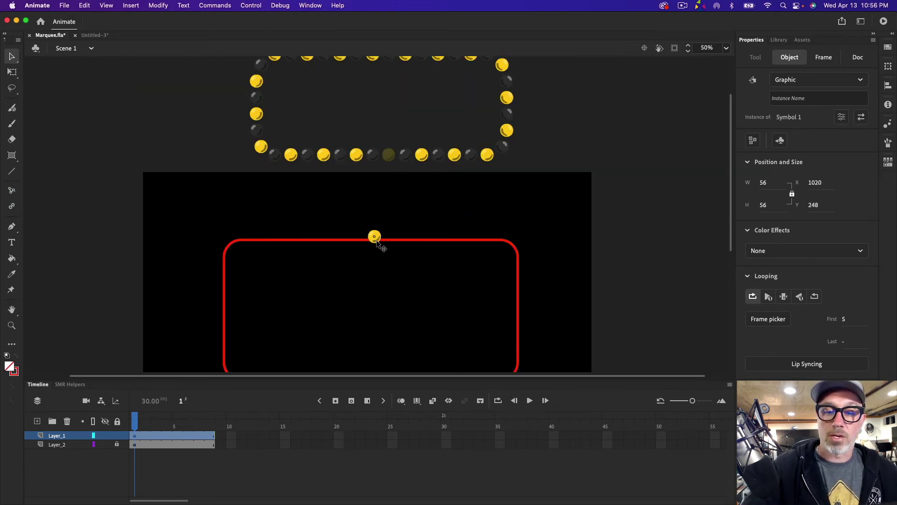
click(375, 241)
Turn on Snap to Objects and snap a second light beside the first on the top edge
drag(687, 138, 707, 150)
click(754, 116)
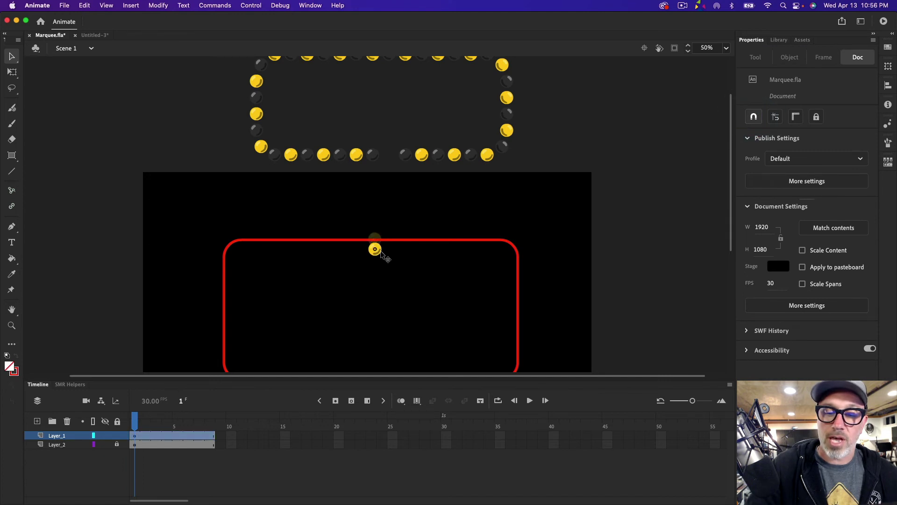
mouse_move(381, 244)
mouse_down()
mouse_move(391, 228)
mouse_move(393, 249)
mouse_up()
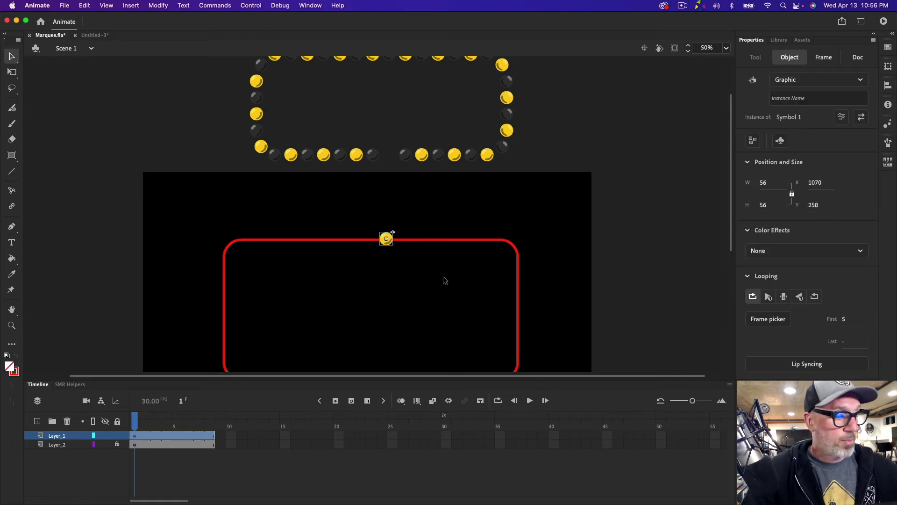
scroll(424, 247, up, 3)
Delete all the lights of the old marquee
click(416, 240)
drag(200, 86, 556, 220)
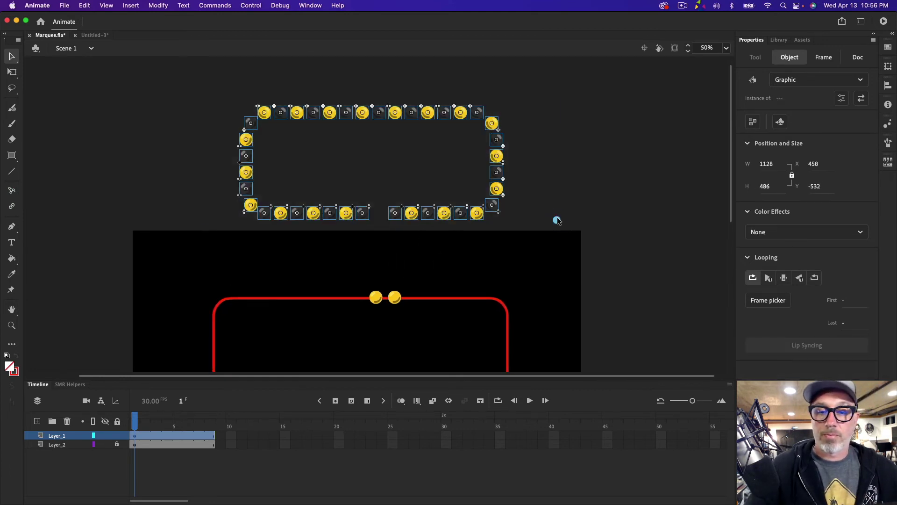
key(Delete)
scroll(489, 259, down, 3)
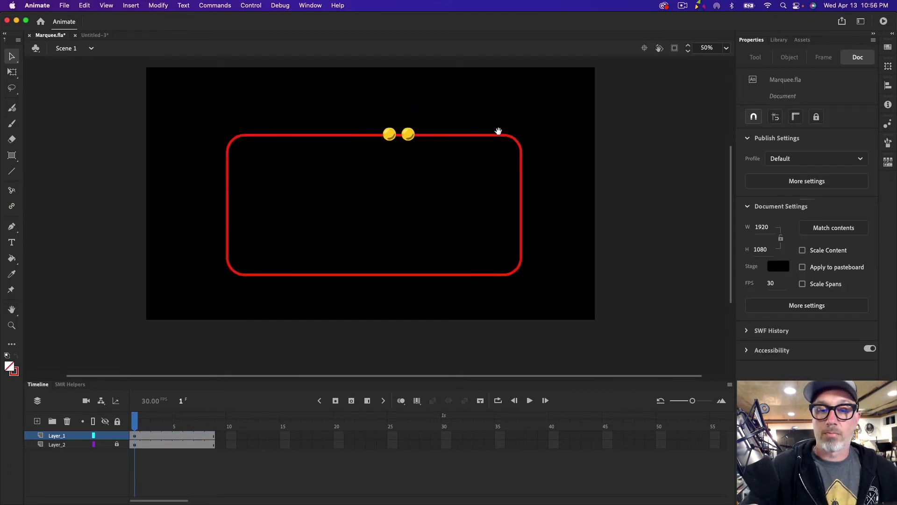
Copy the pair of lights, then the four, spacing them evenly along the top edge
click(492, 136)
click(406, 147)
drag(369, 119, 410, 155)
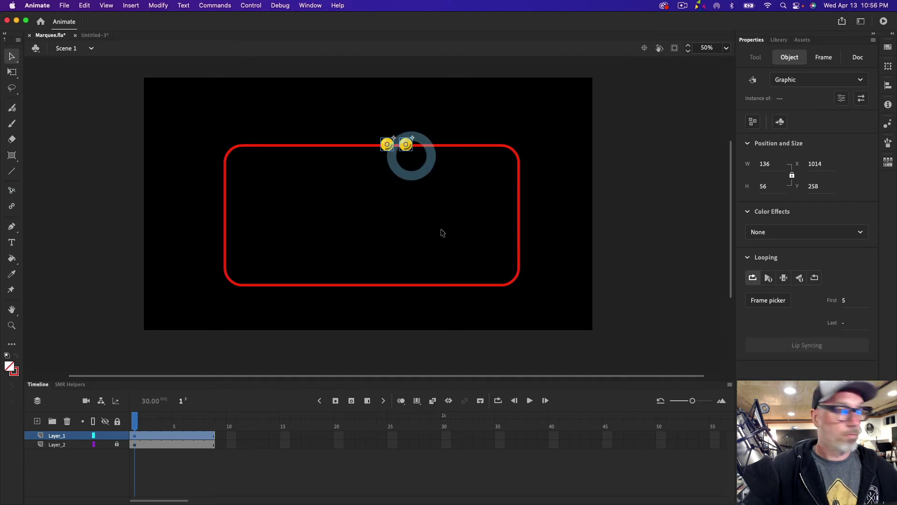
key(shift+Right)
key(shift+Right)
key(shift+Right)
key(shift+Right)
key(shift+Right)
key(shift+Right)
key(shift+Right)
key(shift+Right)
key(shift+Right)
key(shift+Right)
key(shift+Right)
key(shift+Right)
key(shift+Right)
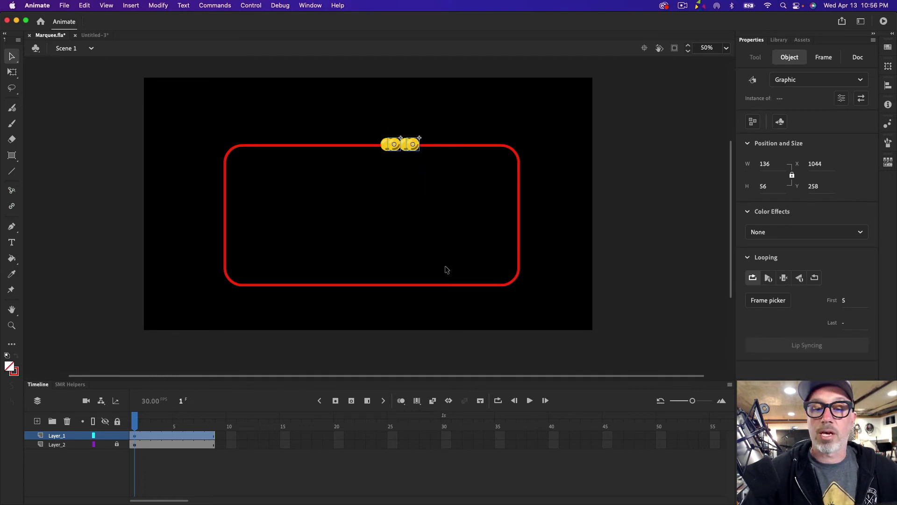
key(shift+Right)
key(shift+Right)
key(shift+Right)
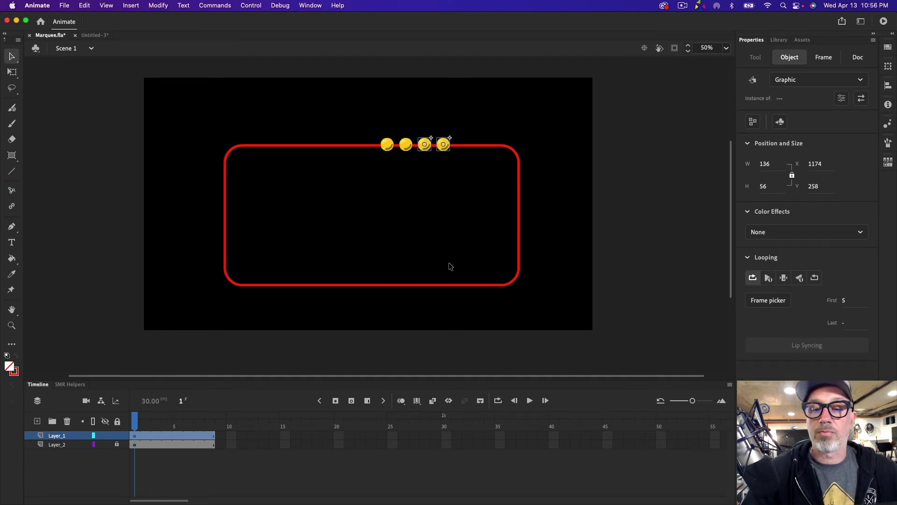
drag(368, 120, 403, 149)
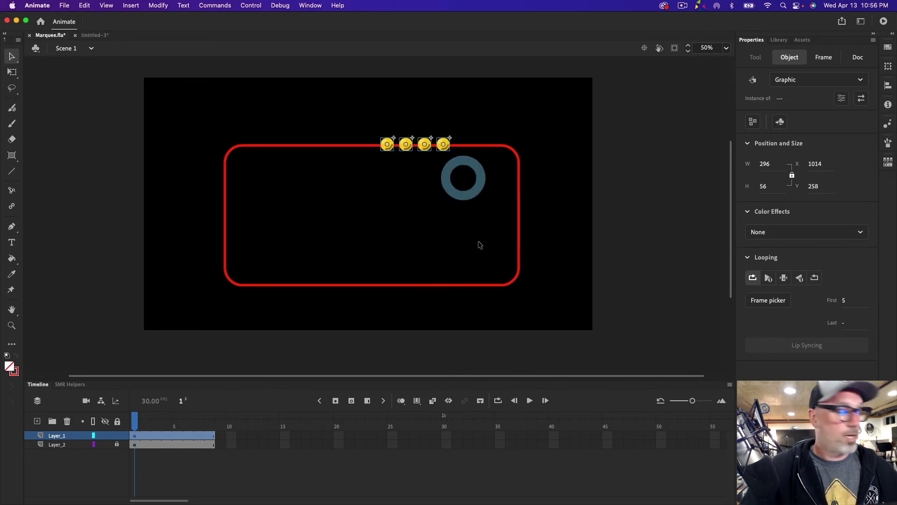
key(shift+Right)
key(shift+Right)
key(shift+Right)
key(shift+Right)
key(shift+Right)
key(shift+Right)
key(shift+Right)
key(shift+Right)
key(shift+Right)
key(shift+Right)
key(shift+Right)
key(shift+Right)
key(shift+Right)
key(shift+Right)
key(shift+Right)
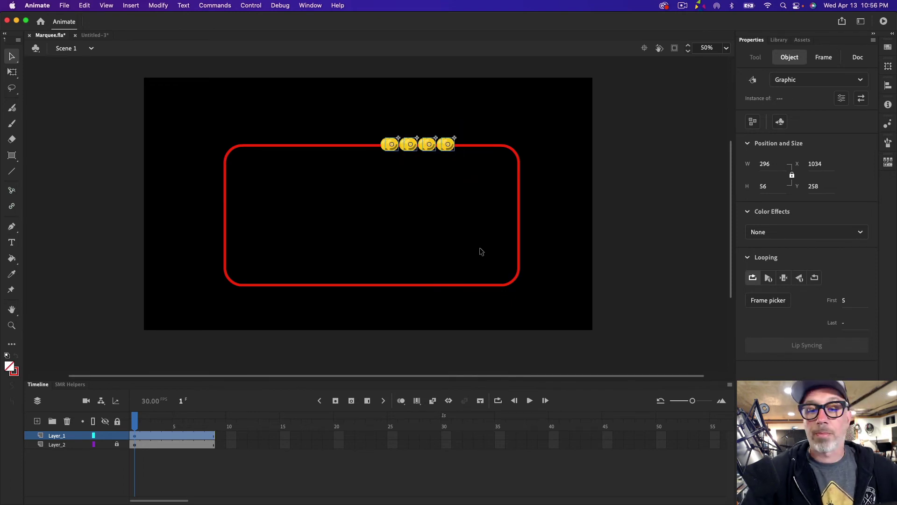
key(shift+Right)
key(shift+Right)
key(shift+Right)
key(shift+Right)
key(shift+Right)
key(shift+Right)
key(shift+Right)
key(shift+Right)
key(shift+Right)
key(shift+Right)
key(shift+Right)
key(shift+Right)
key(shift+Right)
key(shift+Right)
key(shift+Right)
key(shift+Right)
key(shift+Right)
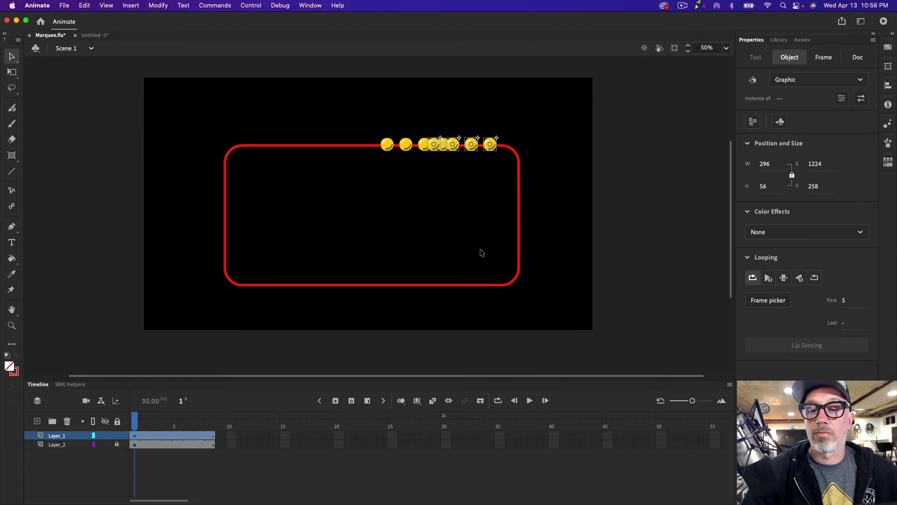
Place lights on the top-right corner curve and down the right edge toward the bottom
click(557, 191)
drag(518, 144, 519, 157)
key(Left)
key(Left)
key(Left)
key(Left)
key(Left)
key(Left)
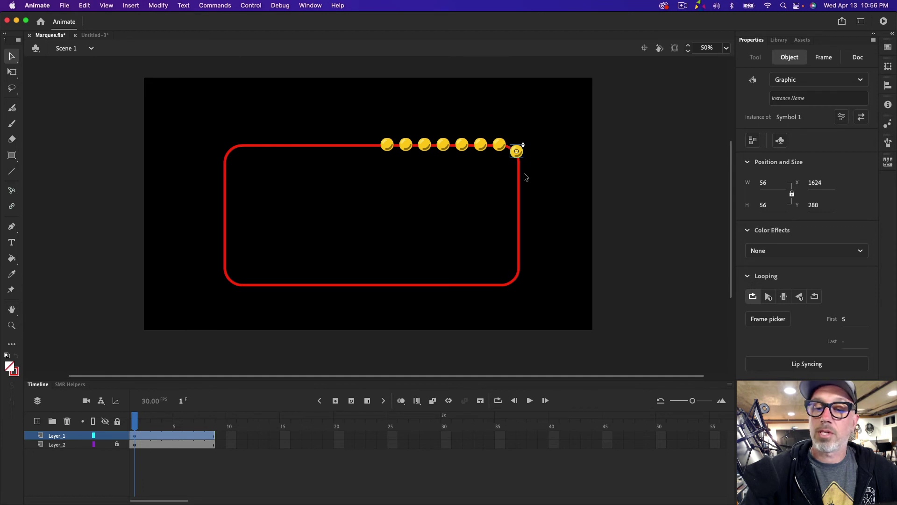
key(Left)
key(Left)
key(Left)
key(Left)
key(Up)
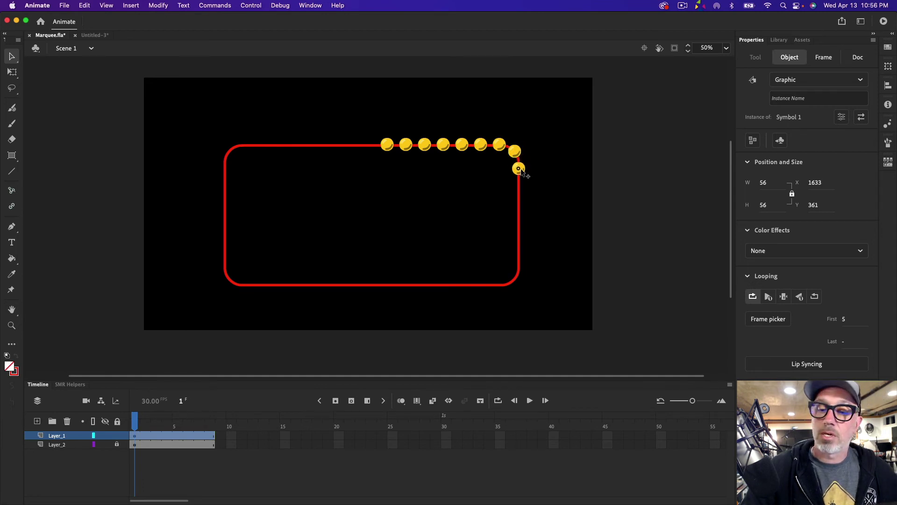
drag(521, 171, 522, 172)
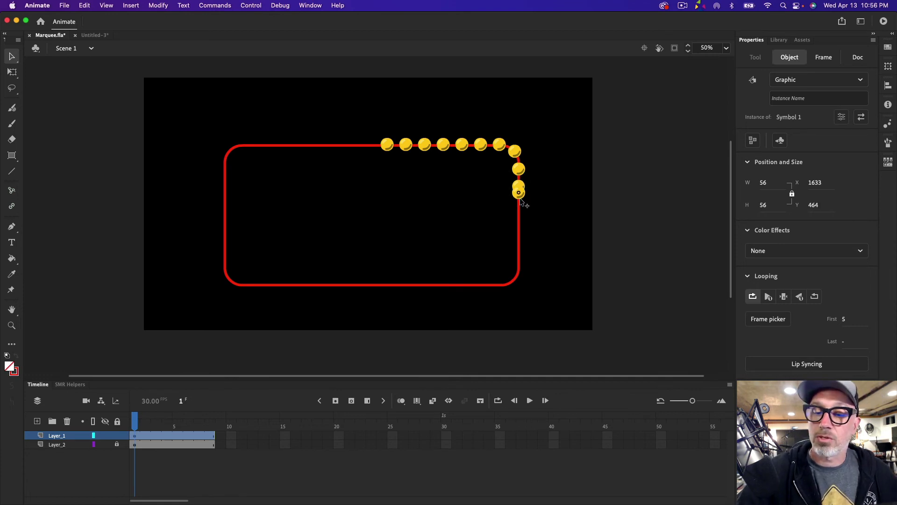
drag(520, 223, 486, 291)
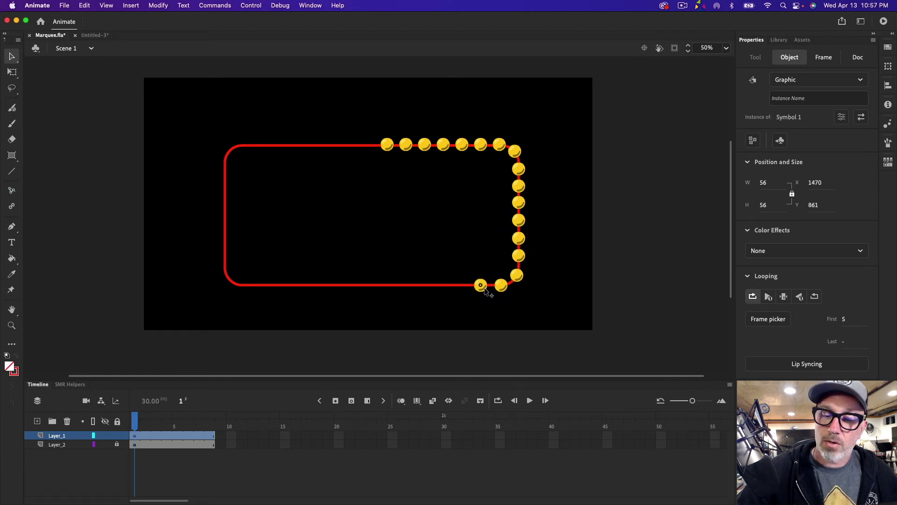
click(485, 291)
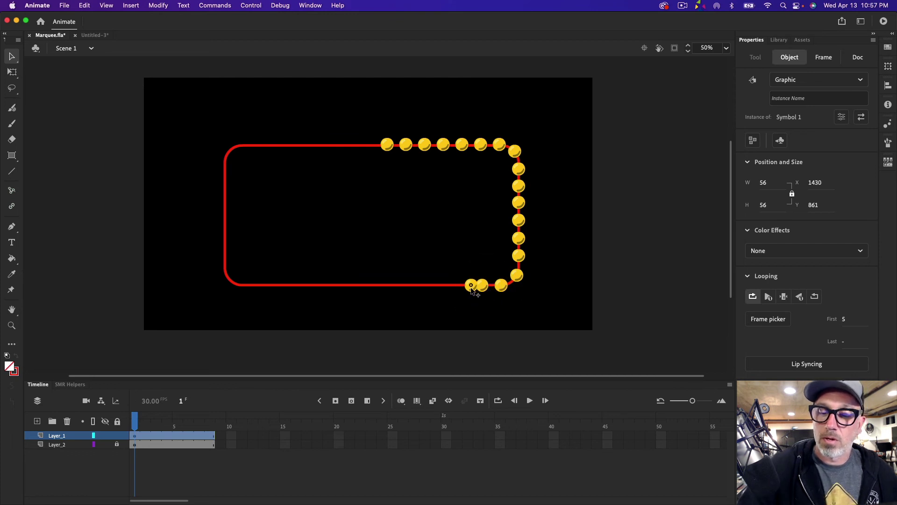
Alt-drag copies of the lights leftward to fill the bottom edge of the red rectangle
shift+click(500, 286)
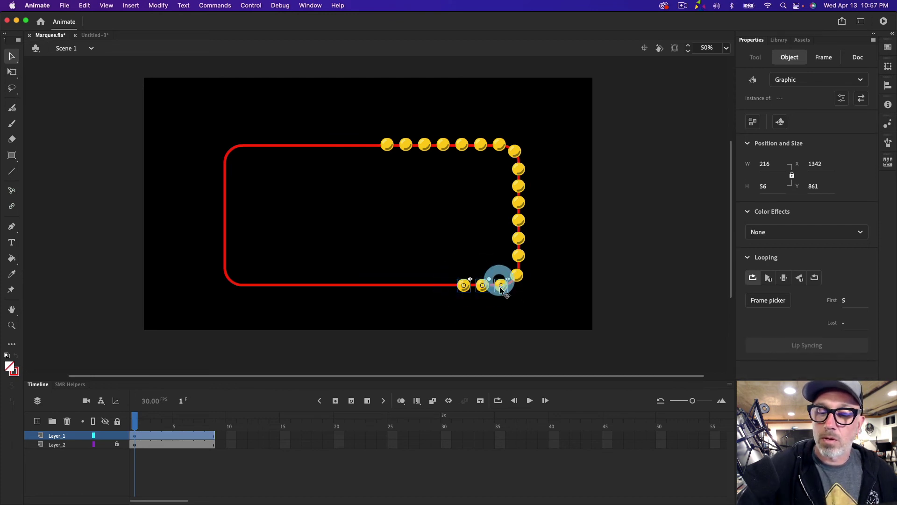
mouse_move(501, 286)
mouse_down()
mouse_move(447, 291)
mouse_move(501, 279)
mouse_up()
click(445, 287)
drag(500, 285, 391, 286)
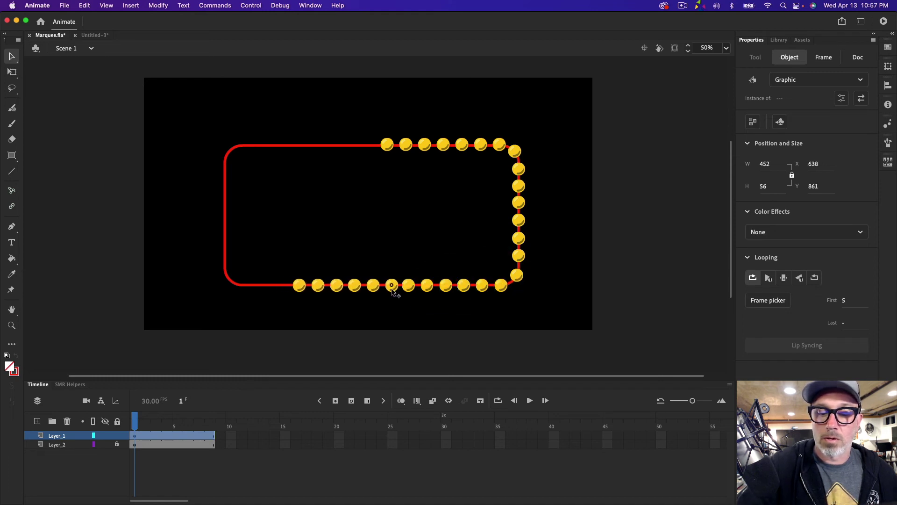
click(391, 286)
drag(280, 249, 248, 295)
click(262, 296)
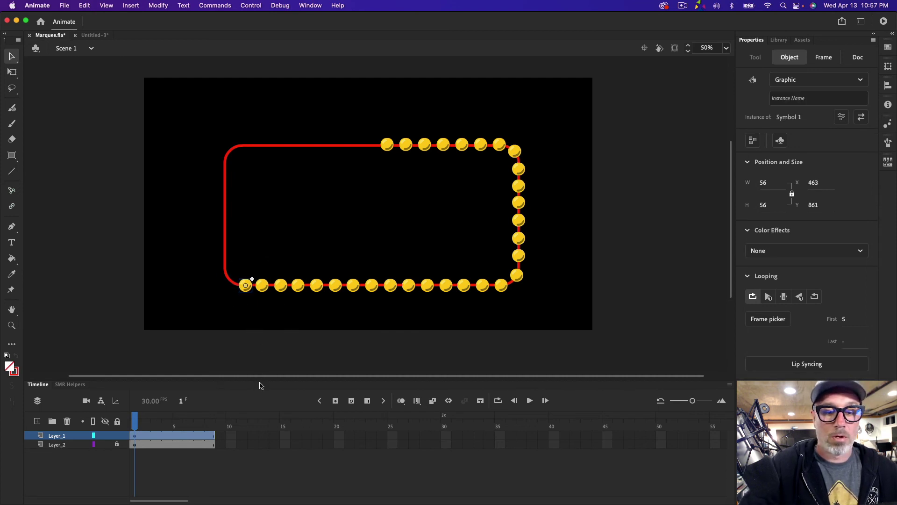
key(Left)
key(Left)
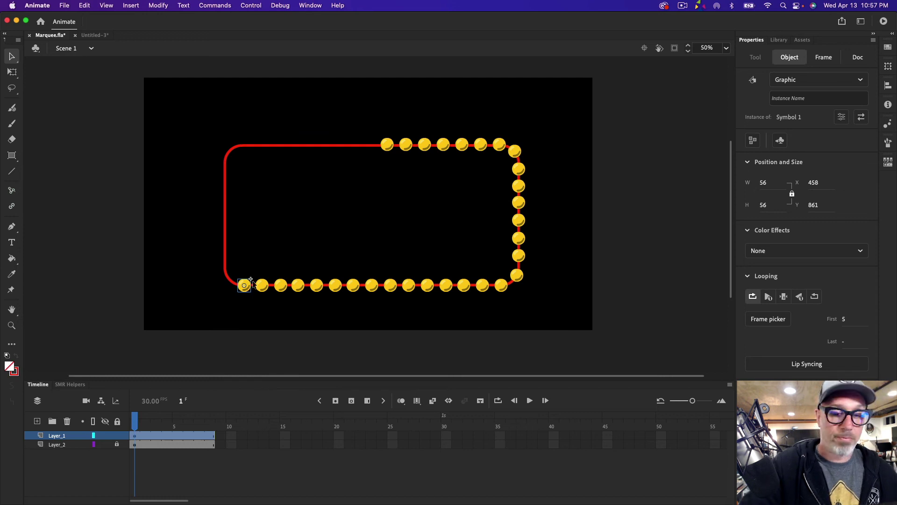
Move a dot onto the left edge and copy dots up the entire left side
drag(233, 280, 231, 254)
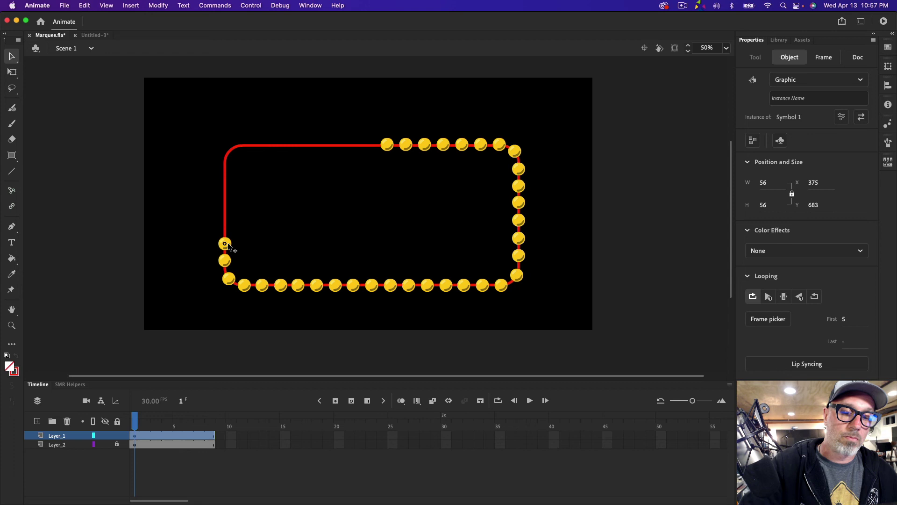
click(229, 245)
shift+click(224, 260)
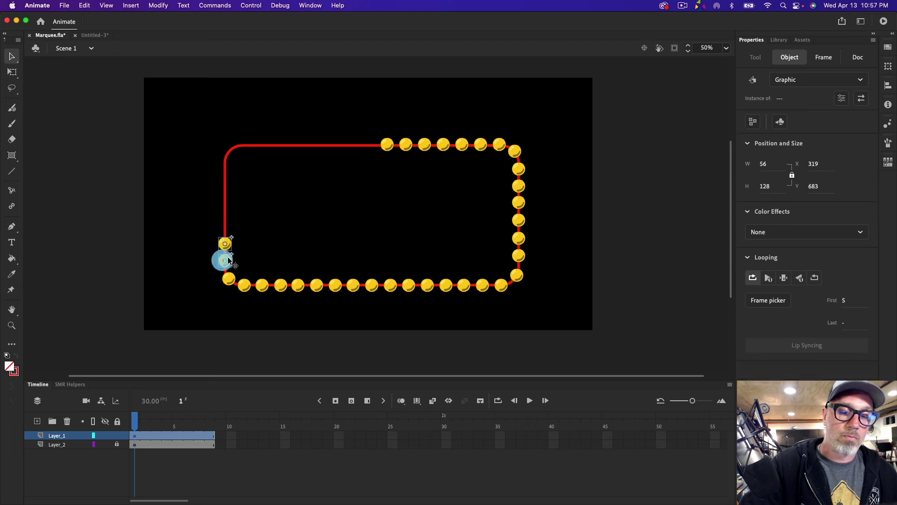
drag(229, 247, 228, 199)
shift+click(228, 229)
drag(228, 229, 240, 147)
click(234, 127)
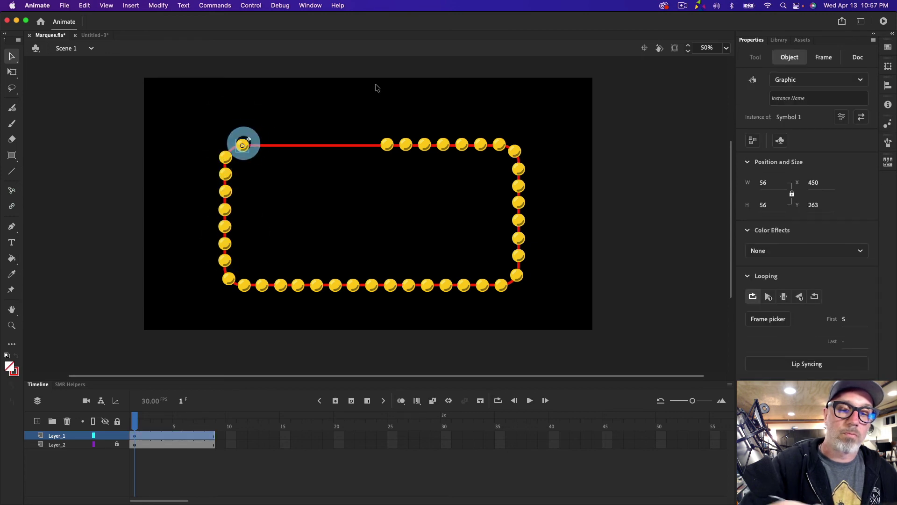
Nudge the six leftmost top dots to even spacing and slide the corner dot into the top gap
drag(372, 122, 369, 145)
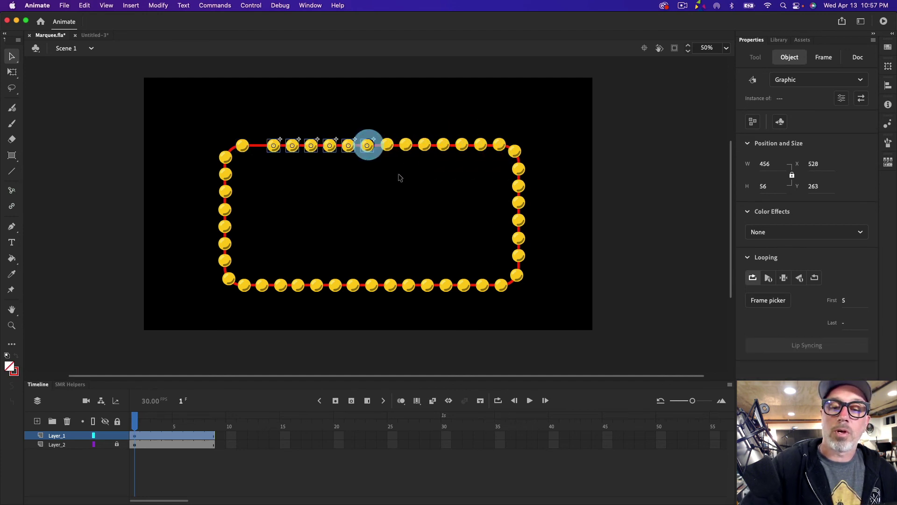
key(Right)
key(Right)
key(Right)
key(Right)
key(Right)
key(Right)
key(Right)
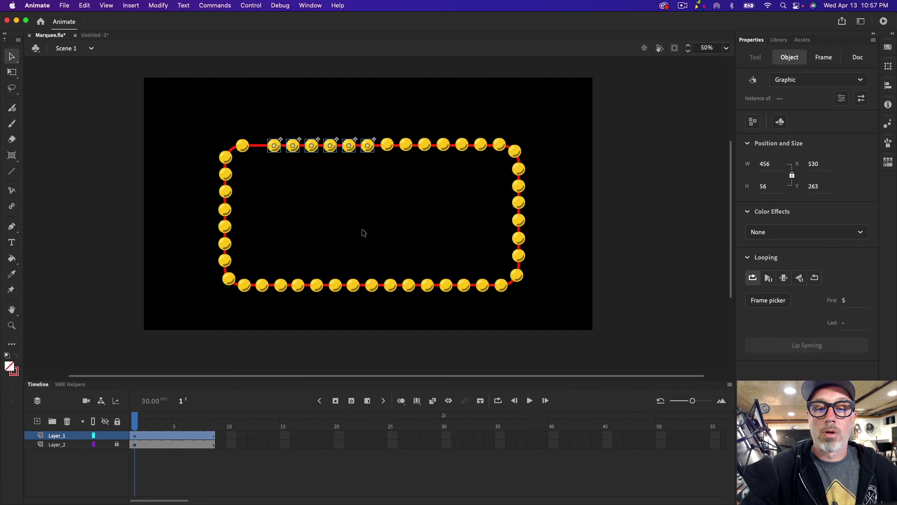
key(Up)
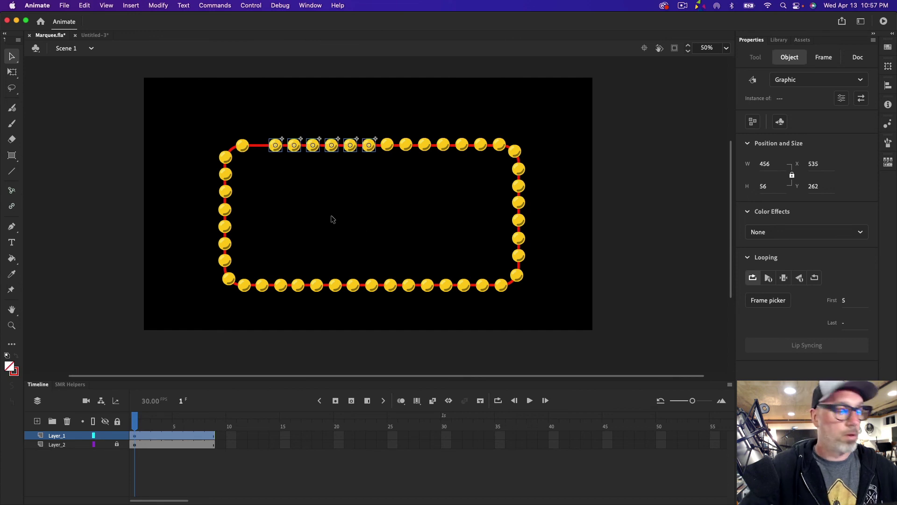
click(310, 117)
click(247, 145)
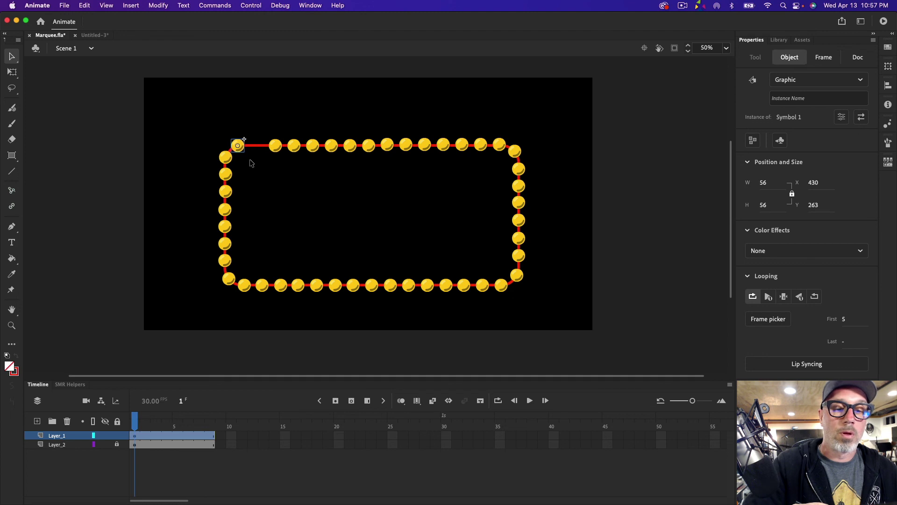
drag(239, 146, 259, 147)
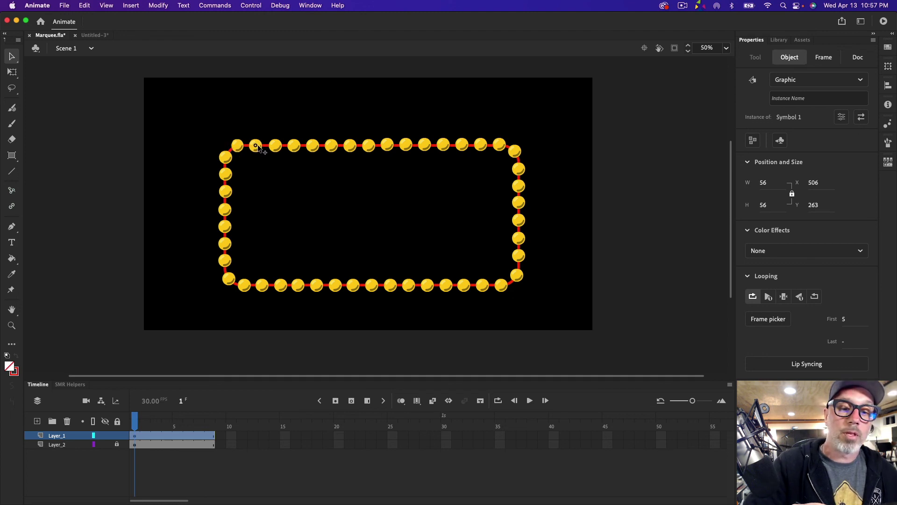
Select every other light along the top row through the top-right corner
click(257, 146)
click(282, 185)
click(256, 146)
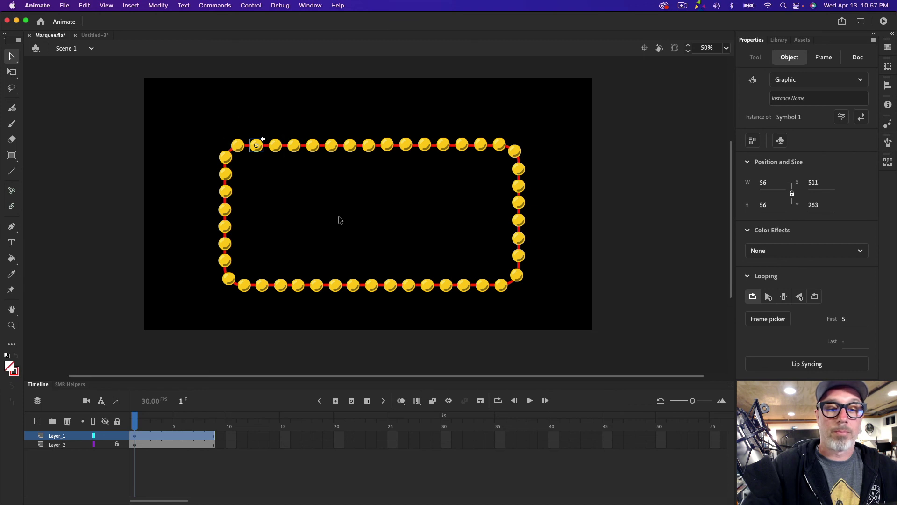
click(357, 218)
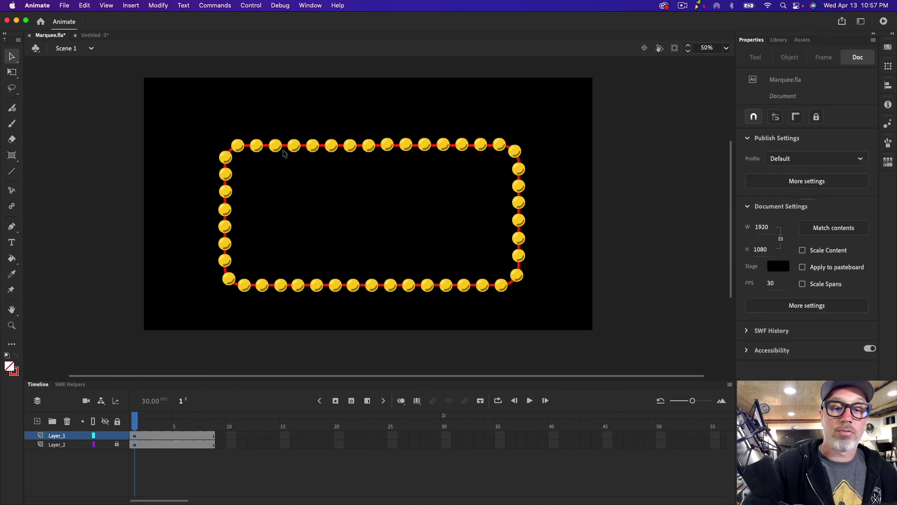
click(258, 146)
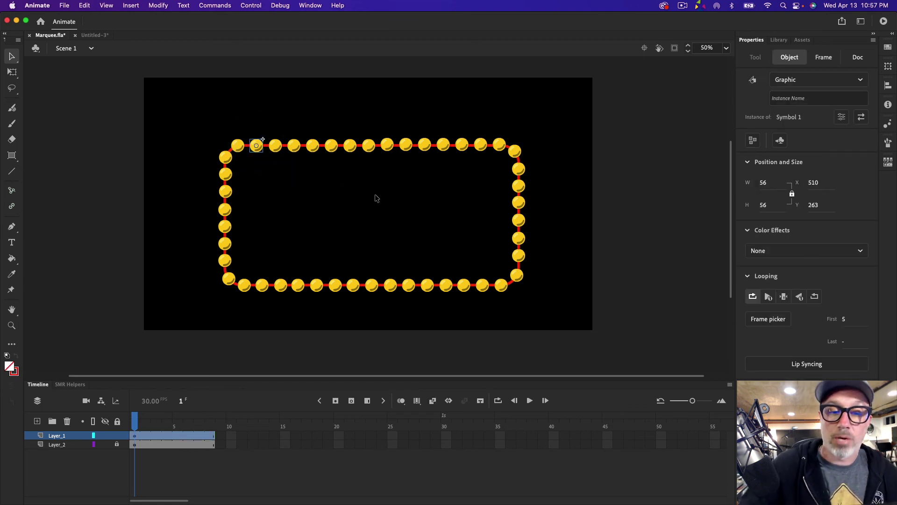
shift+click(294, 146)
shift+click(331, 146)
shift+click(368, 146)
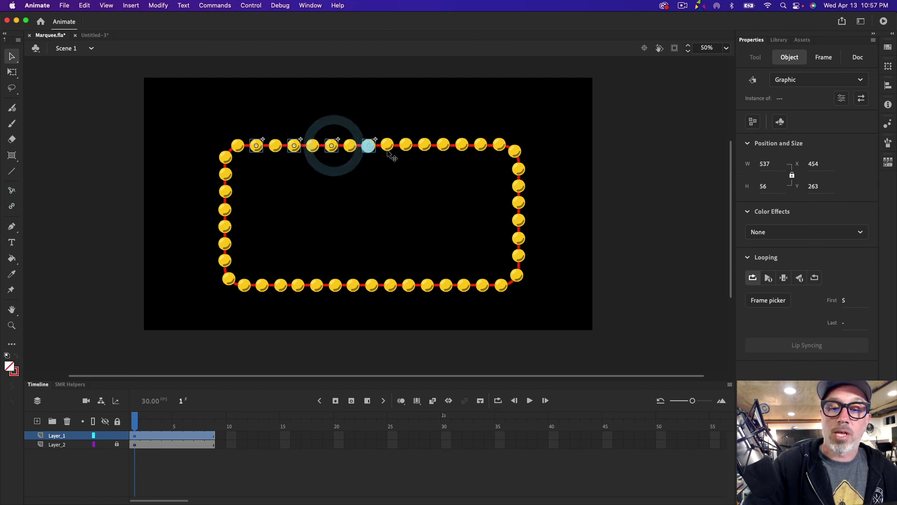
shift+click(405, 146)
shift+click(443, 145)
shift+click(480, 145)
shift+click(514, 150)
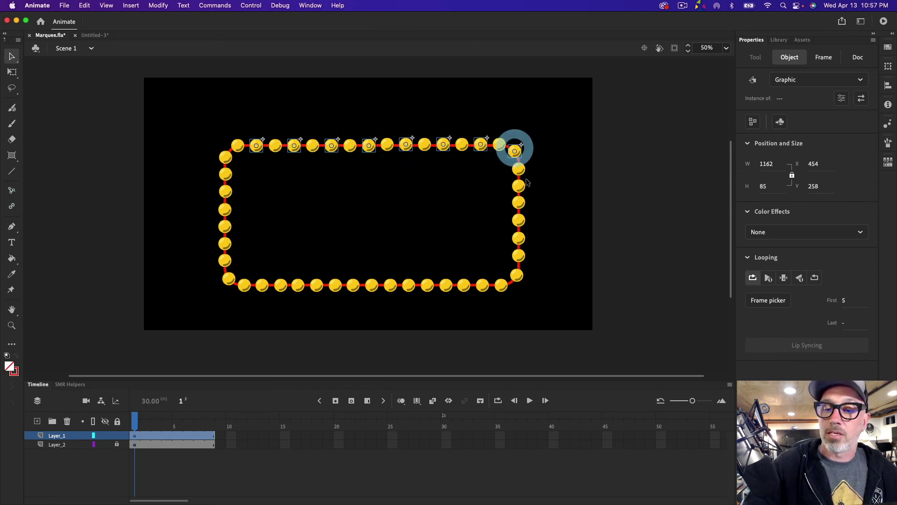
Add alternate lights on the right side and bottom row to the selection
shift+click(518, 186)
shift+click(519, 220)
shift+click(519, 256)
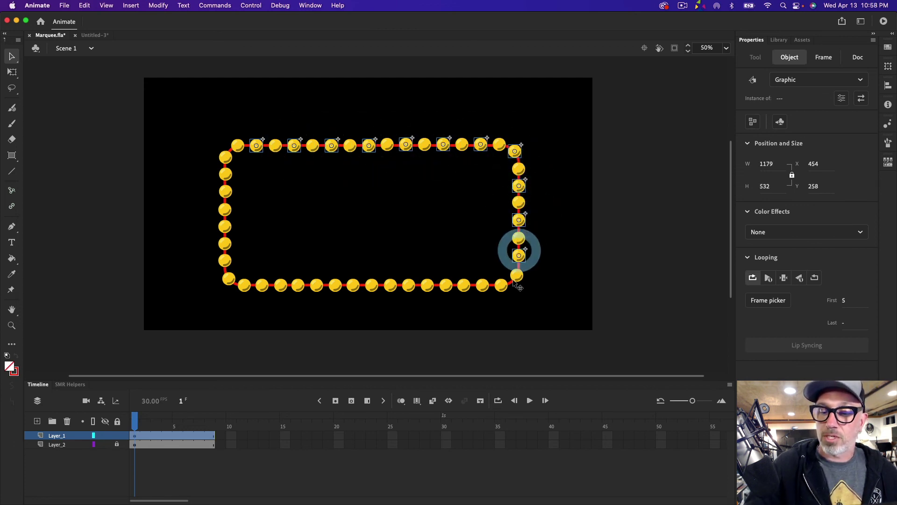
shift+click(503, 285)
shift+click(464, 285)
shift+click(427, 285)
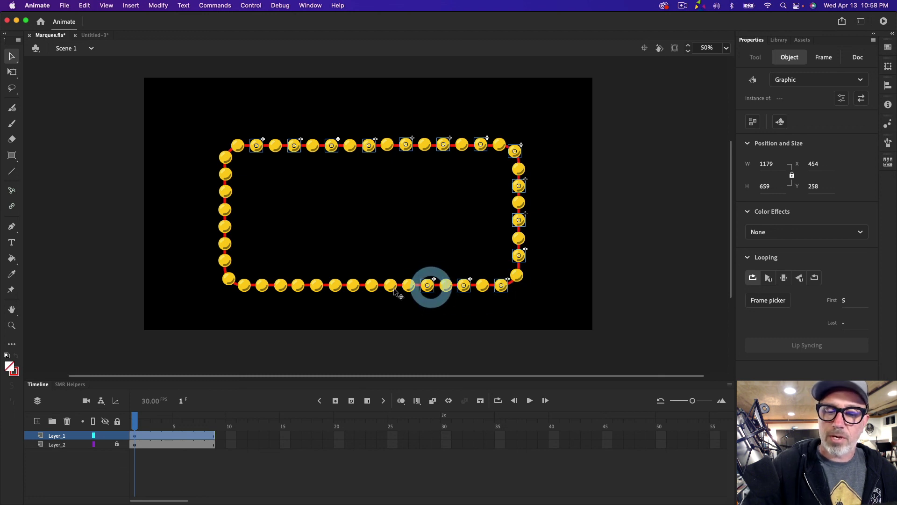
shift+click(390, 285)
shift+click(317, 285)
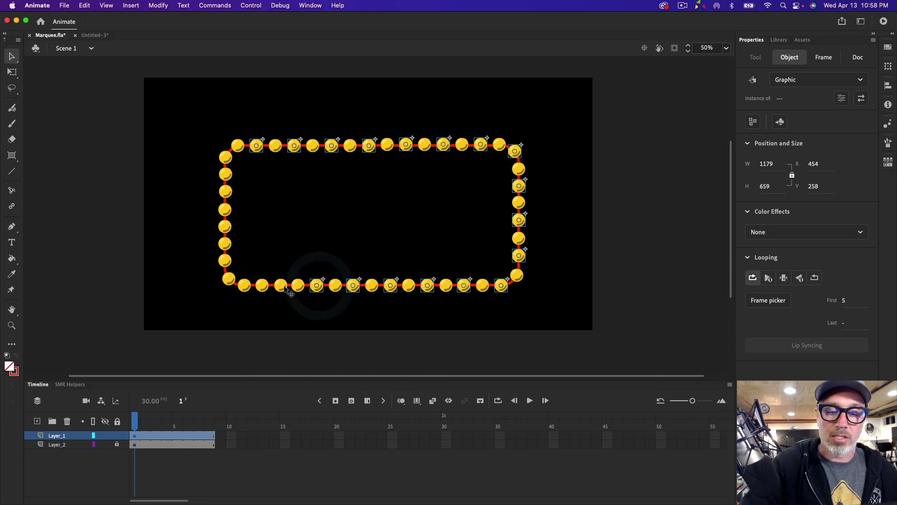
shift+click(280, 285)
shift+click(244, 285)
Add alternate left-side lights and set all selected lights' Looping First frame to the dark frame
shift+click(224, 261)
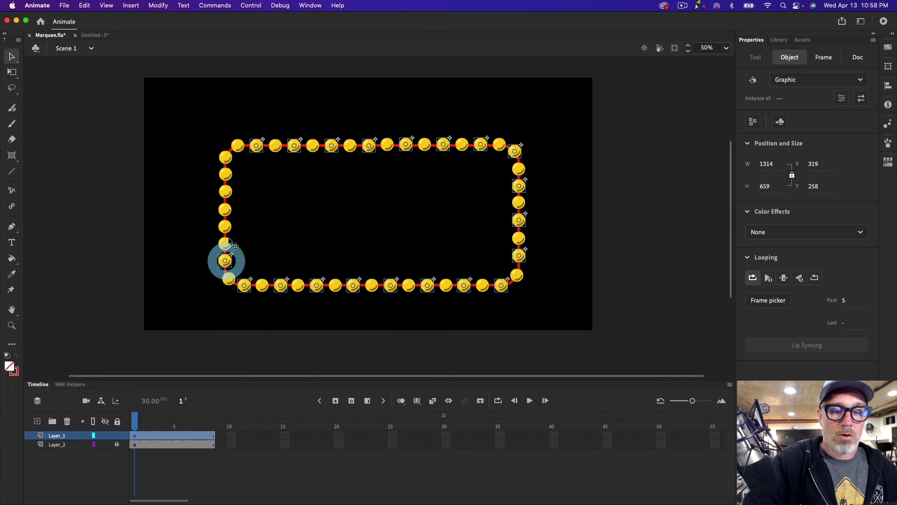
shift+click(225, 226)
shift+click(225, 192)
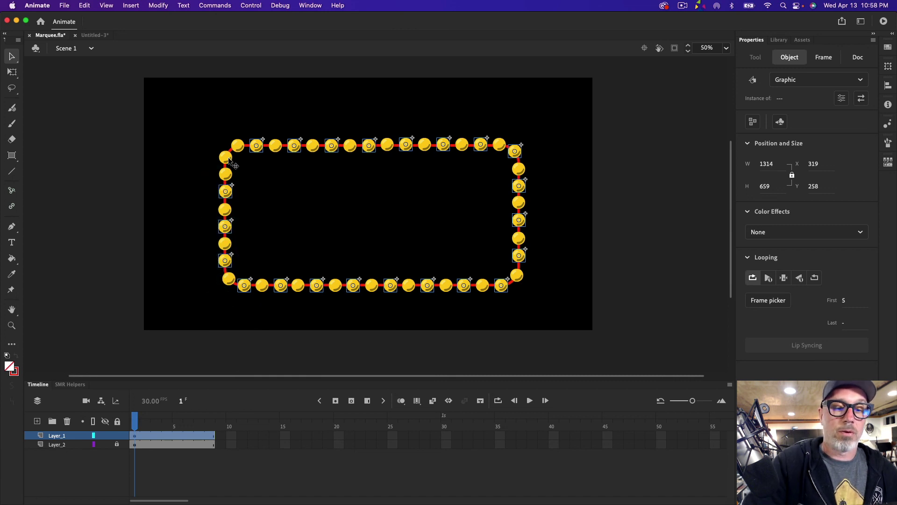
shift+click(225, 157)
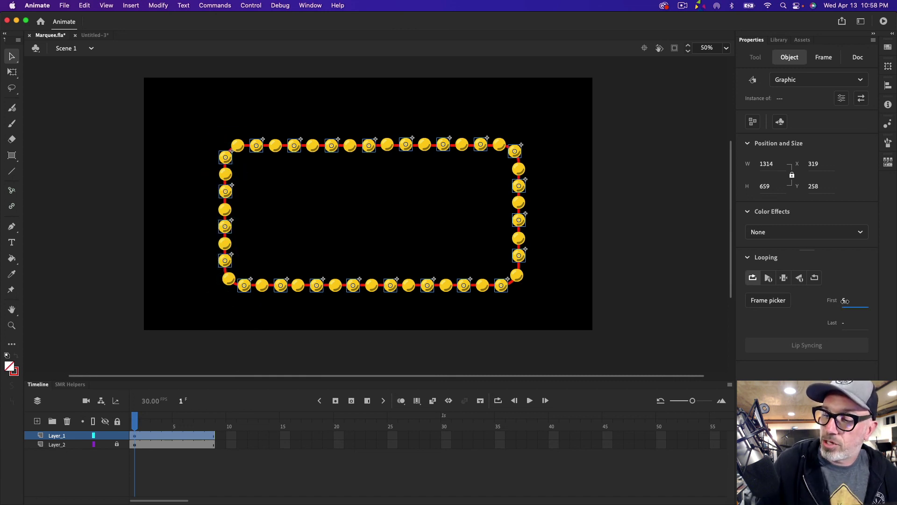
key(Return)
click(742, 314)
Play the timeline to preview the alternating lights chasing around the marquee
click(677, 325)
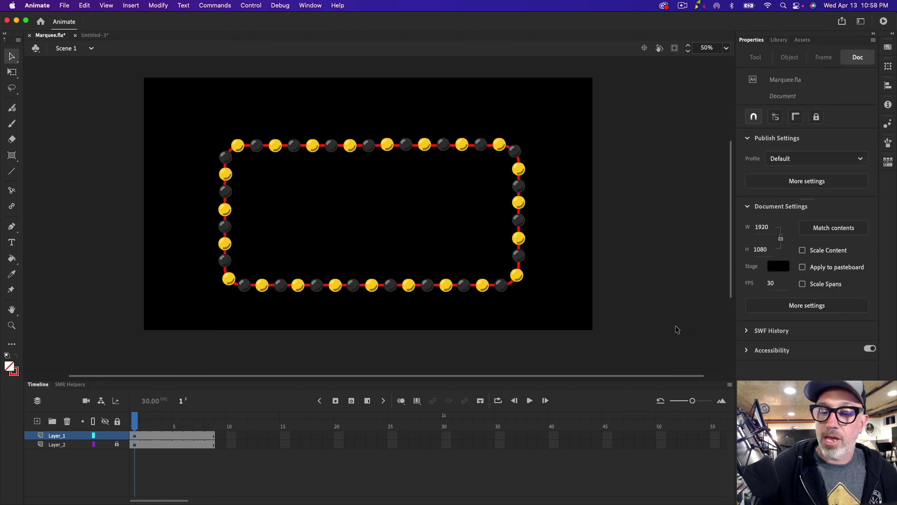
key(Return)
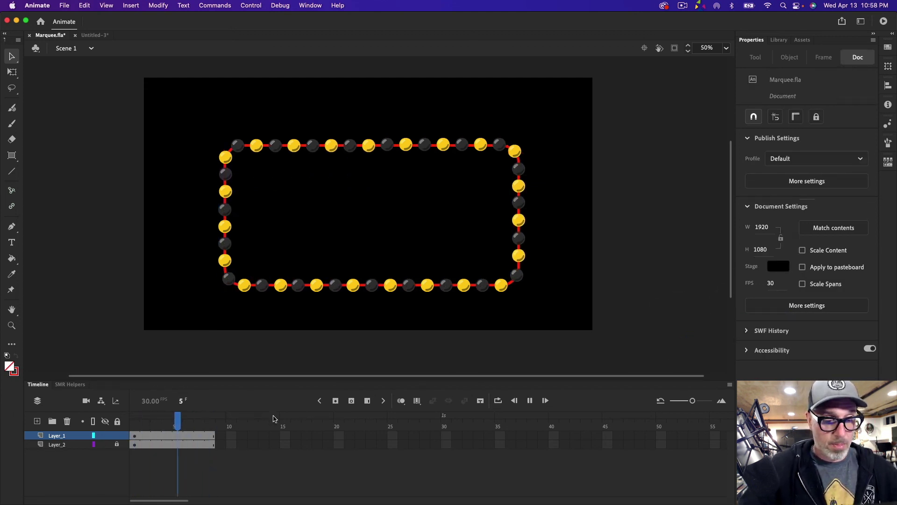
key(Return)
Hide the red path layer Layer_2 and convert it into a Guide layer
click(106, 443)
key(Return)
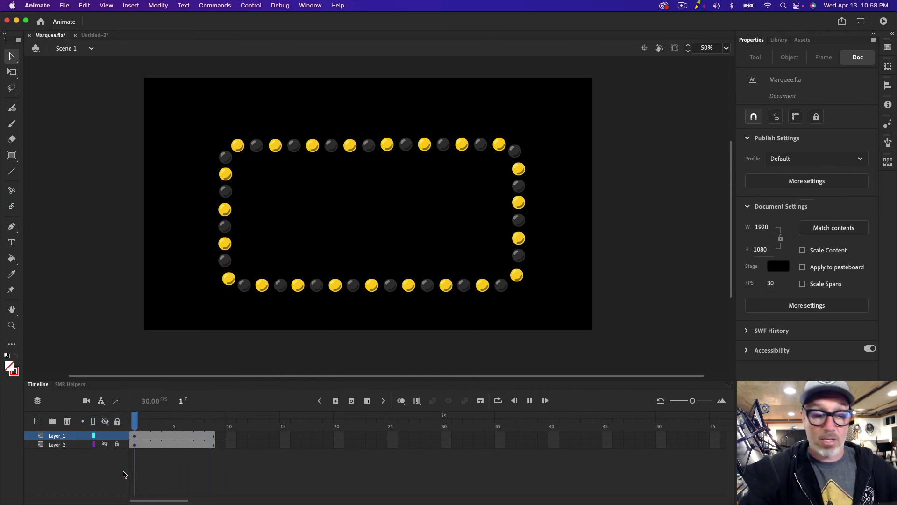
right_click(74, 444)
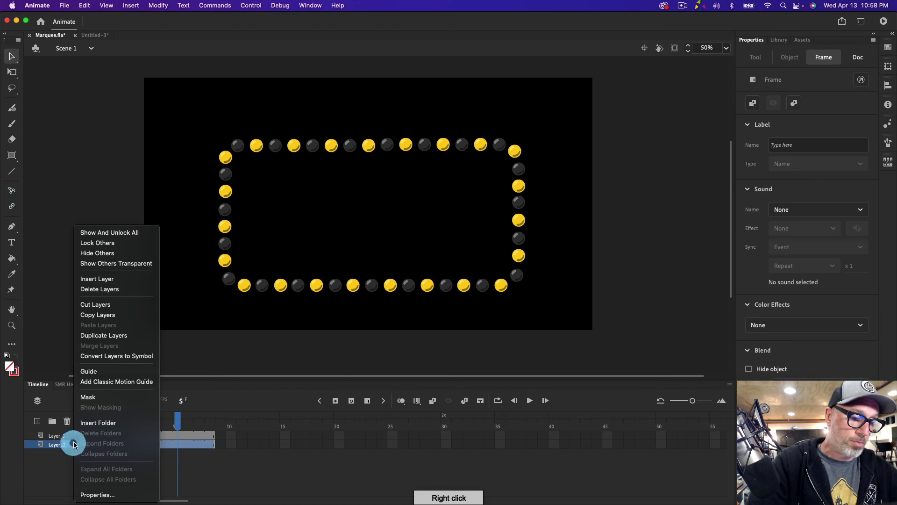
click(96, 371)
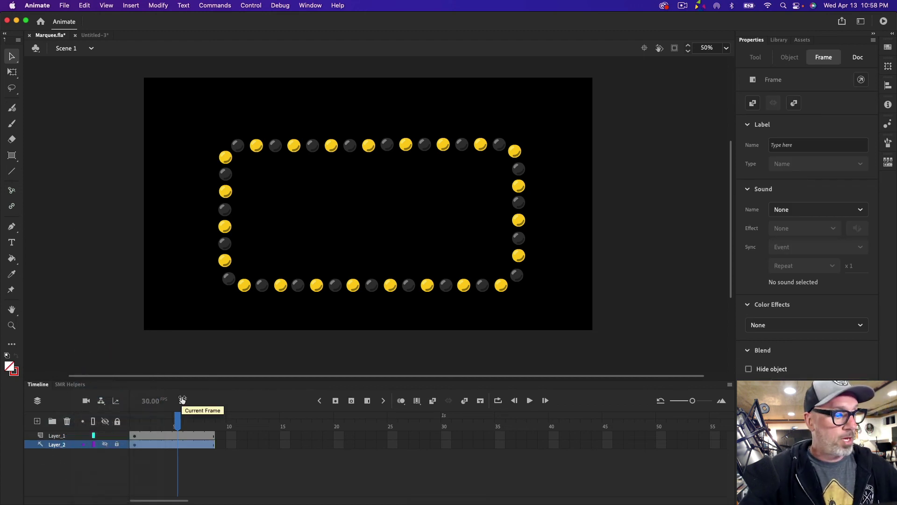
Run Test Movie (Cmd+Return) to play Marquee.swf with the looping chasing lights
key(super+Return)
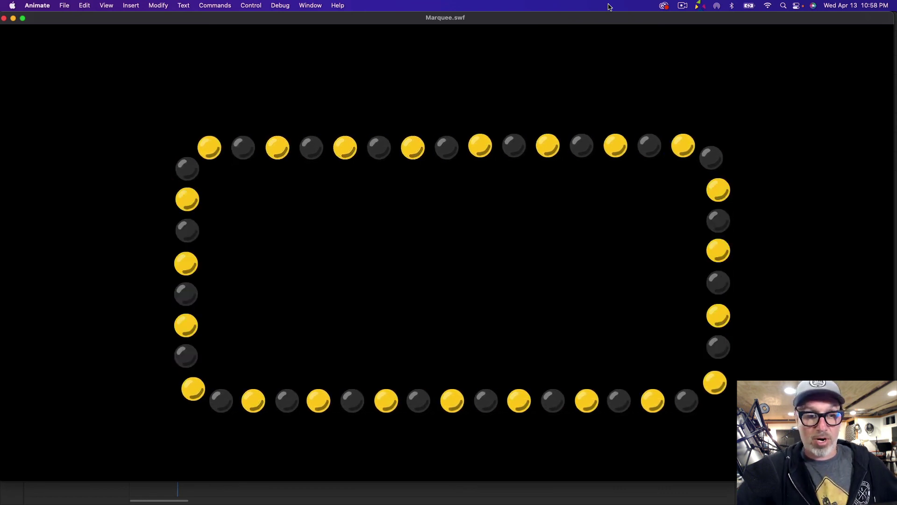
click(682, 5)
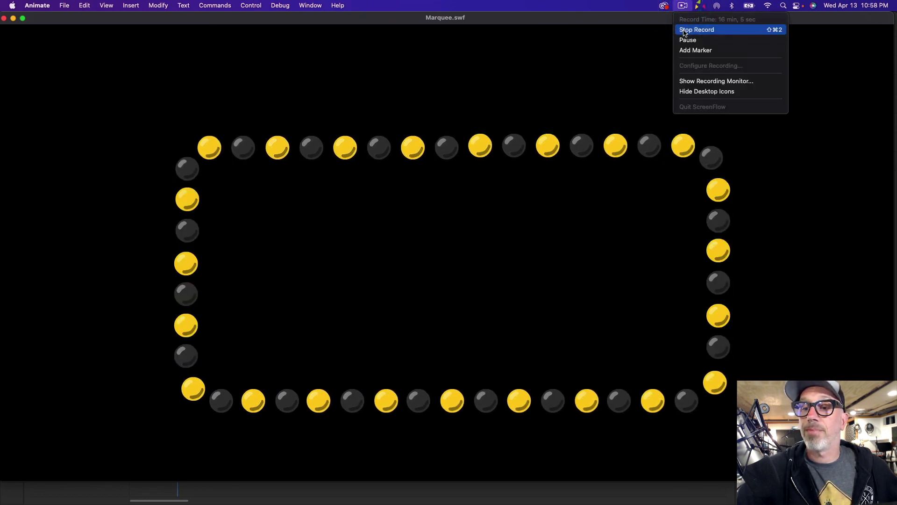